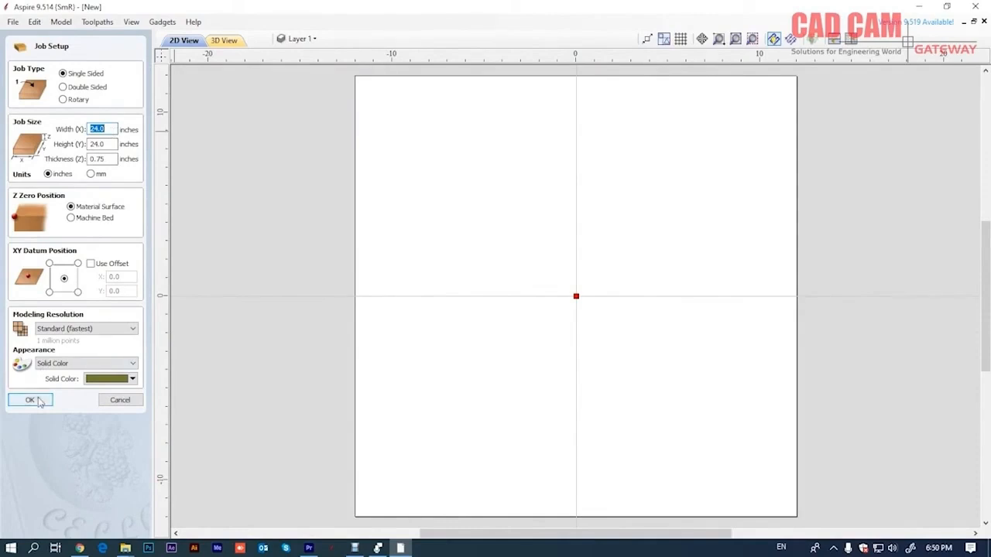
Create the single-sided job at 24 × 24 inches and 0.75 inch thick, with the XY datum at the centre.
click(39, 400)
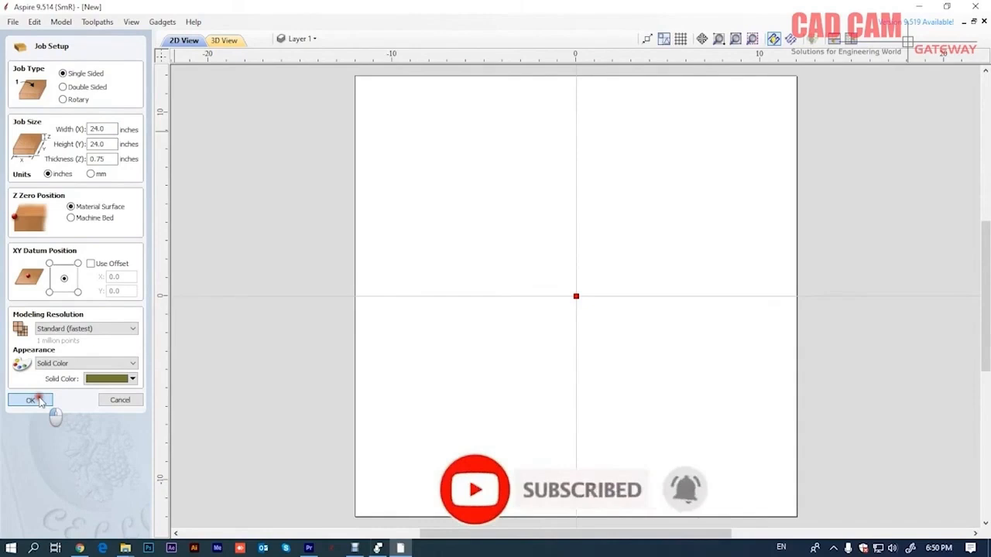
click(31, 401)
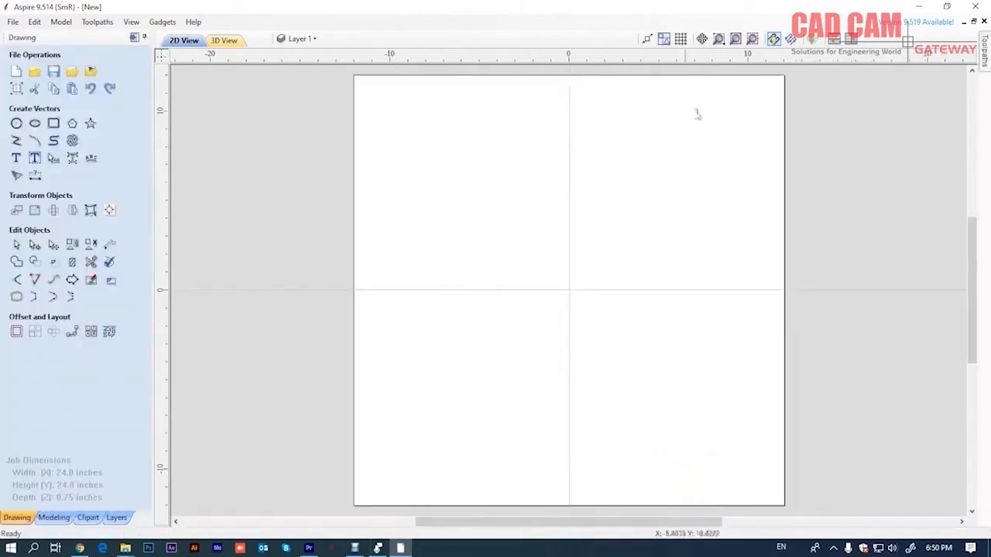
scroll(478, 294, down, 3)
scroll(495, 294, up, 1)
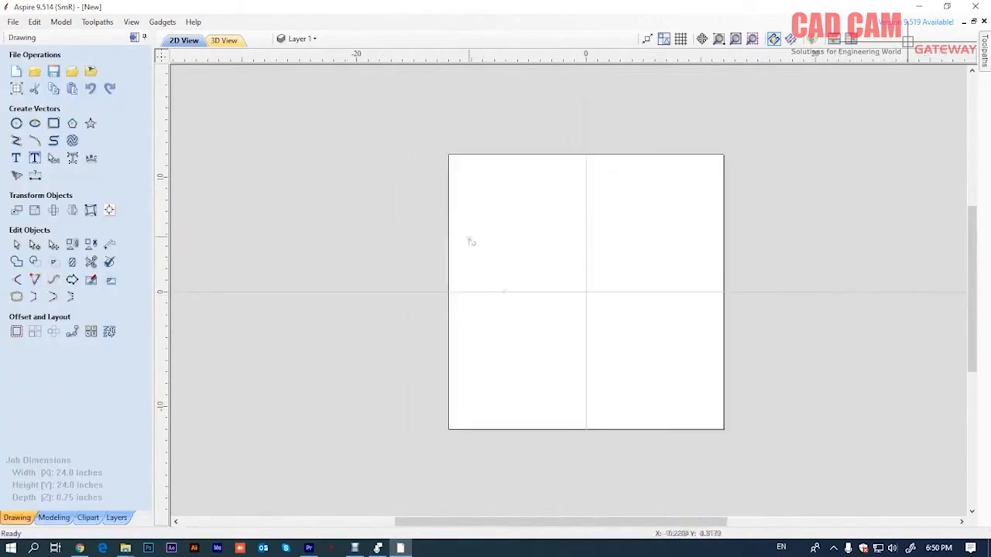
Import the pattern image 07 from the Pictures folder as a bitmap.
click(90, 72)
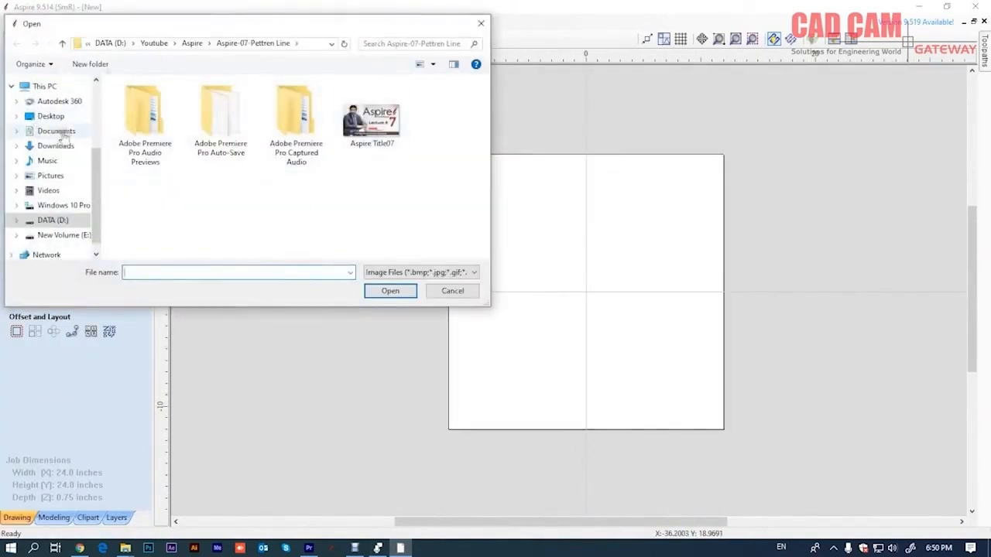
click(64, 178)
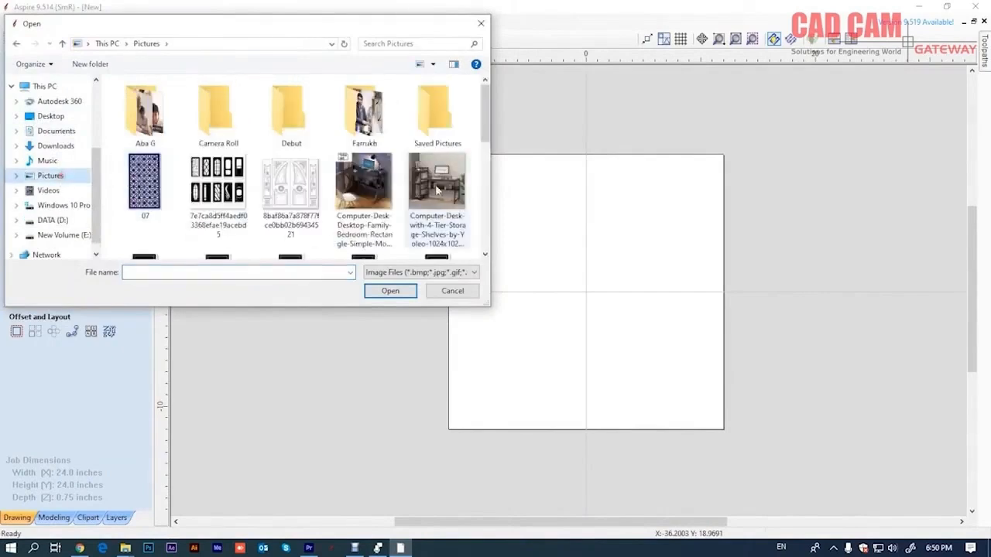
click(144, 184)
click(390, 292)
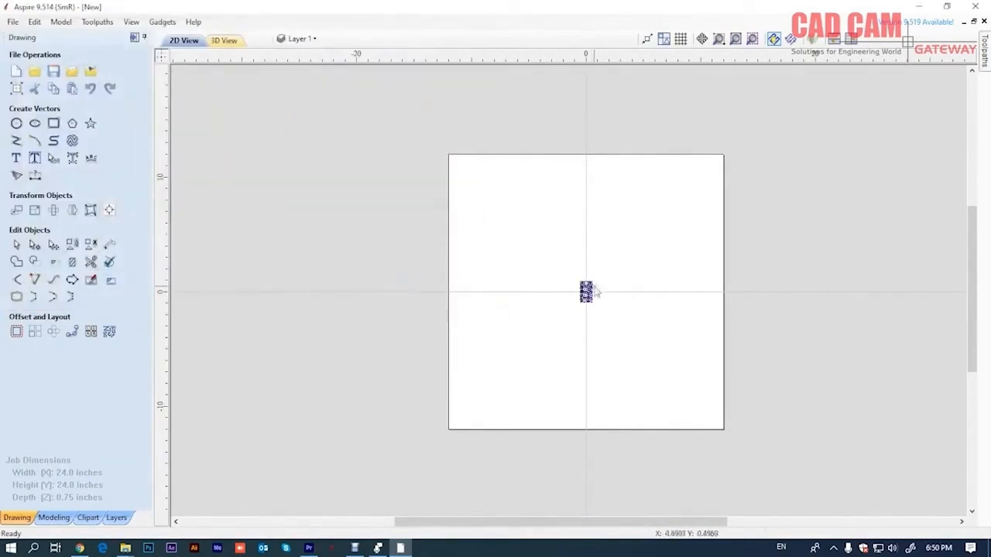
Enlarge the imported bitmap proportionally to about 25.2 × 43.8 inches and move it beside the job sheet's left edge.
click(52, 249)
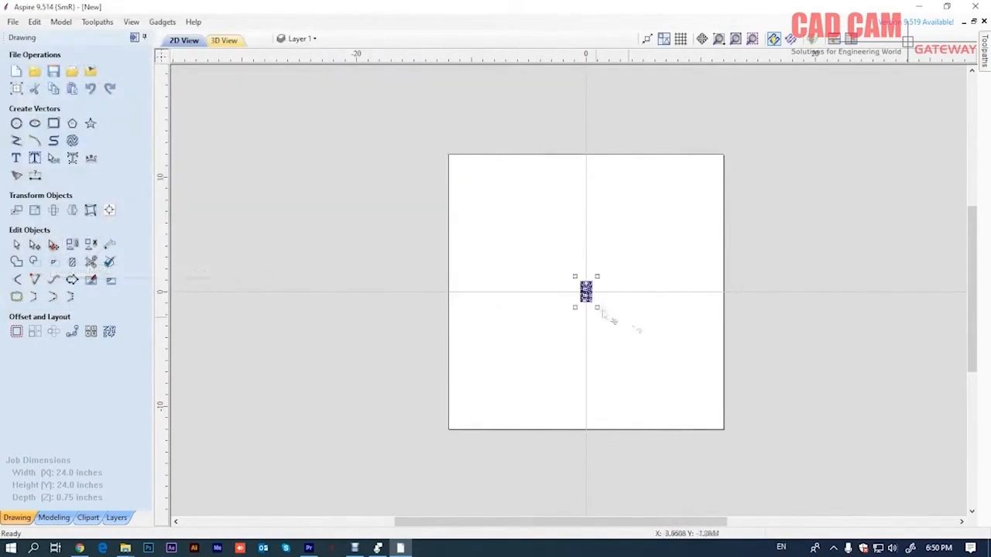
shift+drag(575, 275, 441, 52)
drag(617, 215, 333, 300)
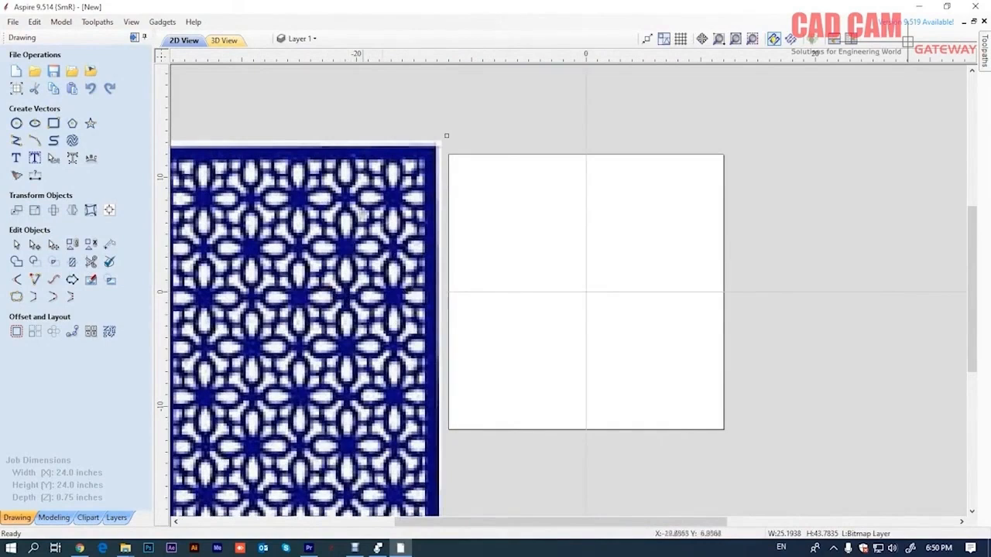
Measure the horizontal distance between the centres of two flowers in the bitmap's upper row.
scroll(561, 203, down, 1)
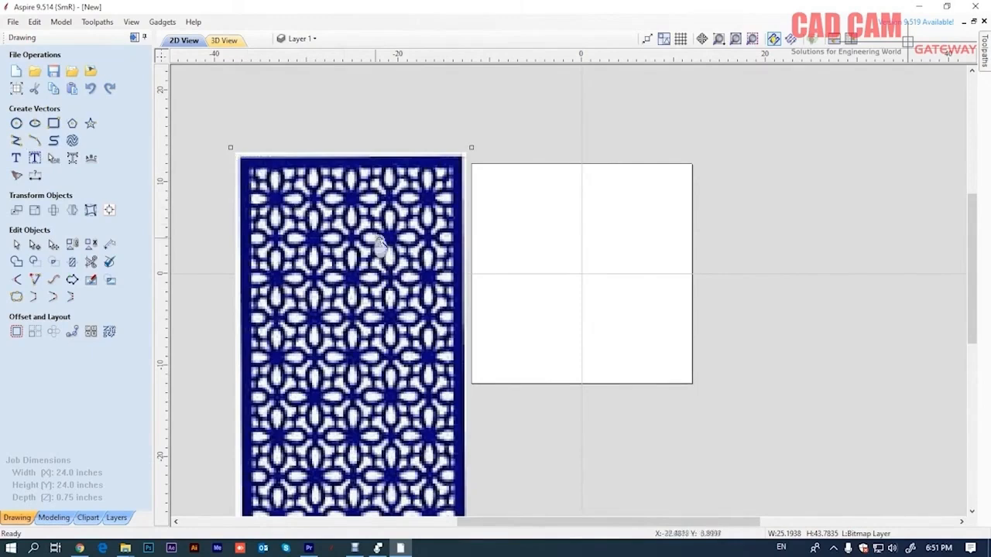
scroll(480, 285, up, 3)
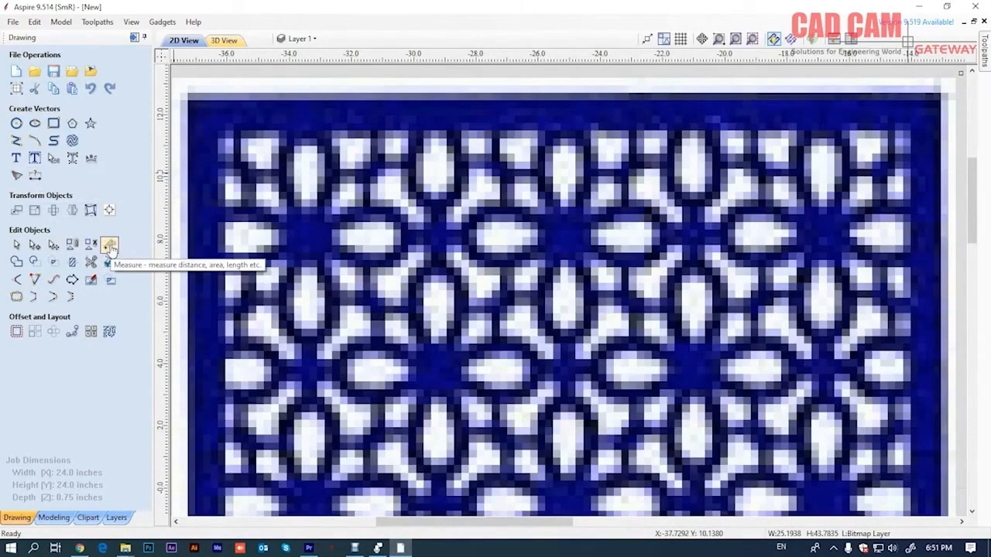
click(109, 245)
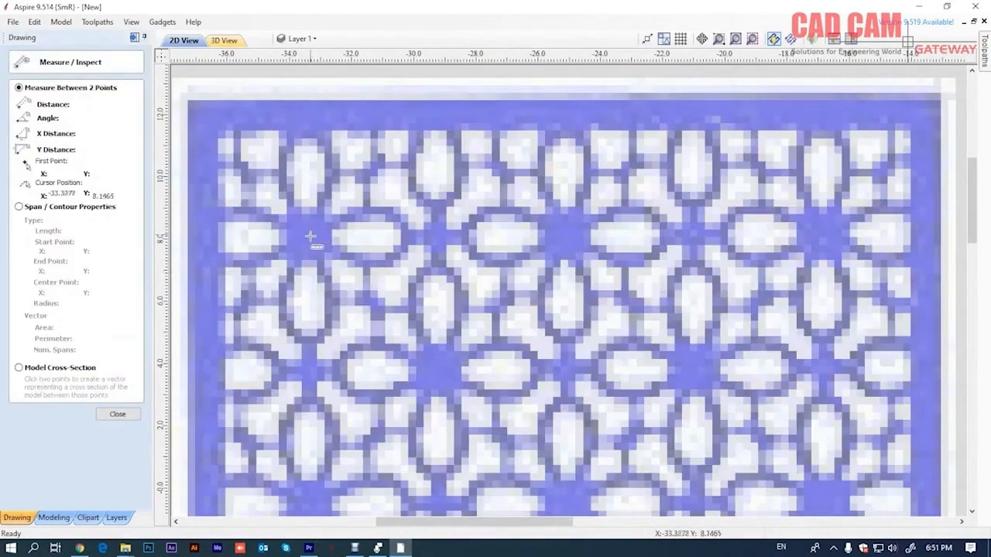
click(309, 236)
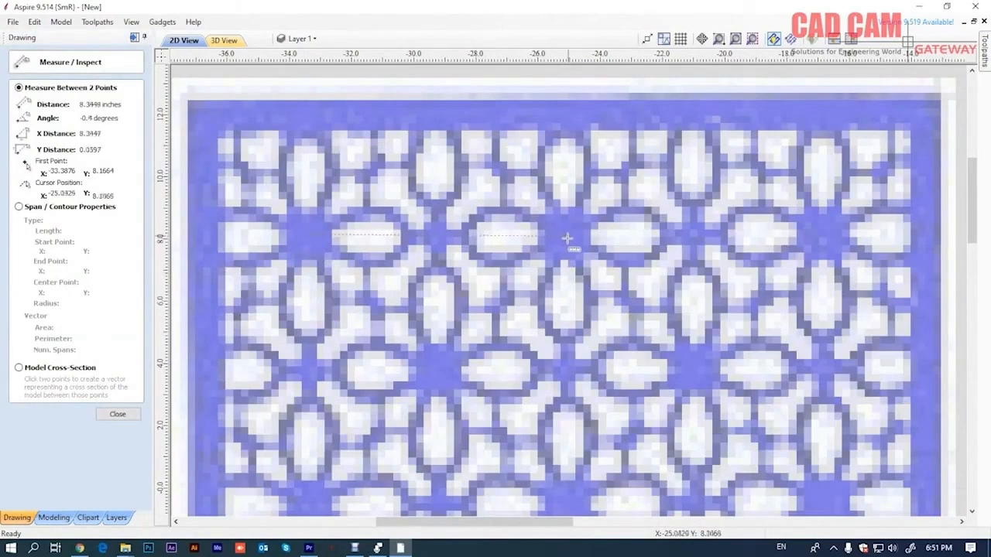
key(alt)
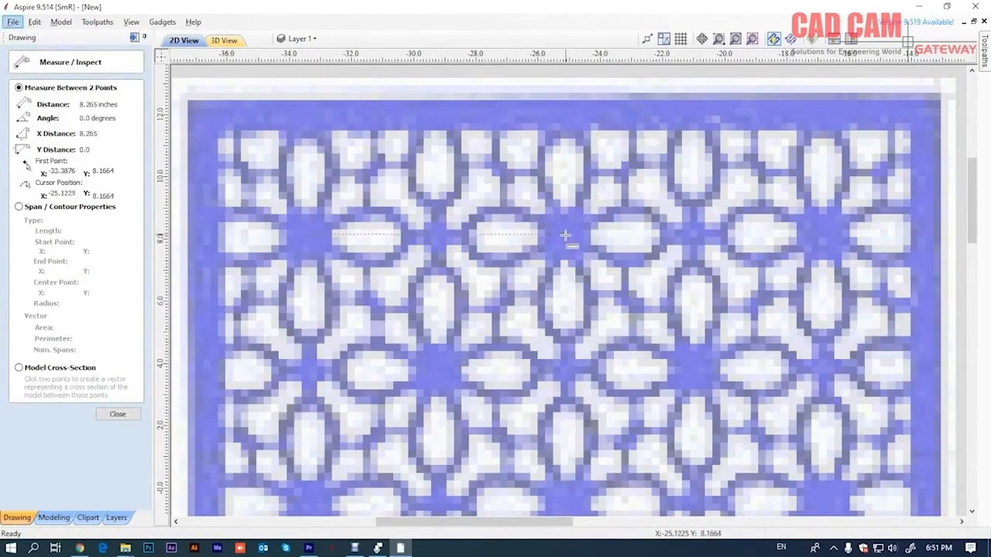
click(565, 235)
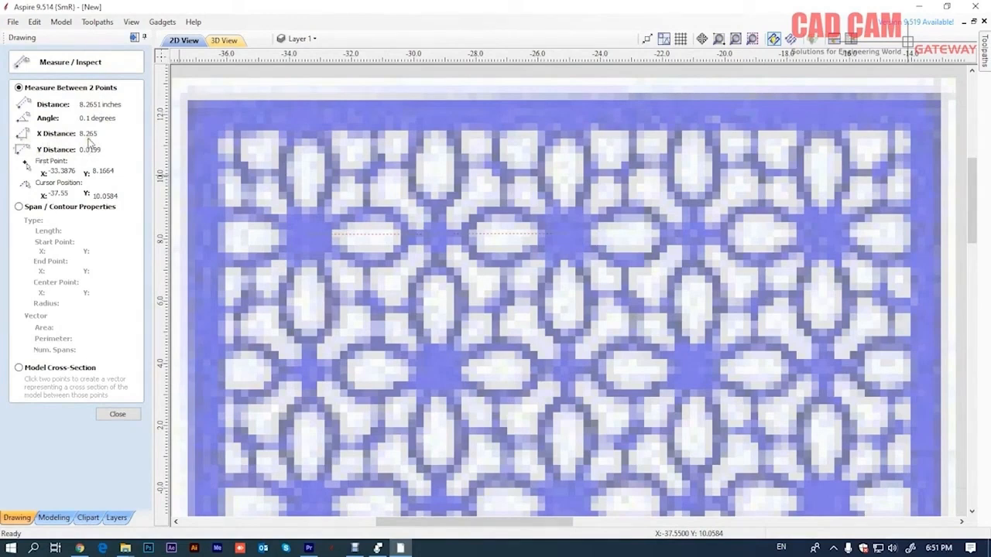
click(118, 415)
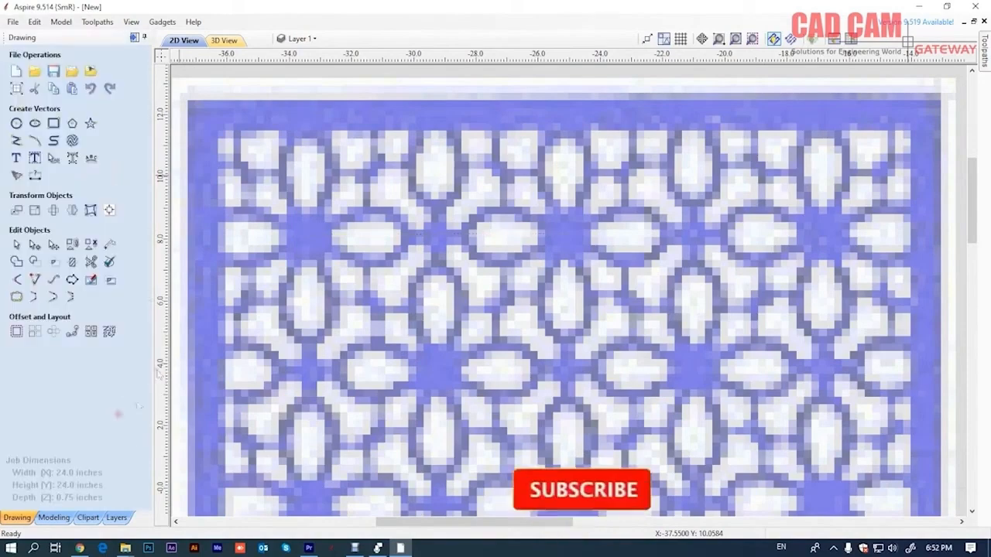
Draw a square-cornered rectangle about 23.2 × 22.9 inches on the job sheet.
scroll(444, 274, down, 3)
scroll(444, 274, down, 3)
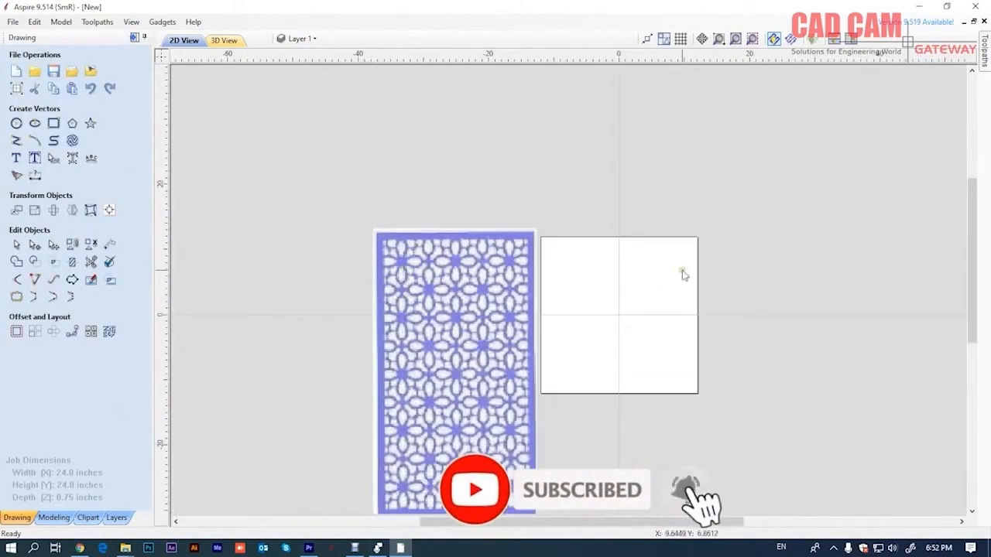
scroll(643, 288, up, 2)
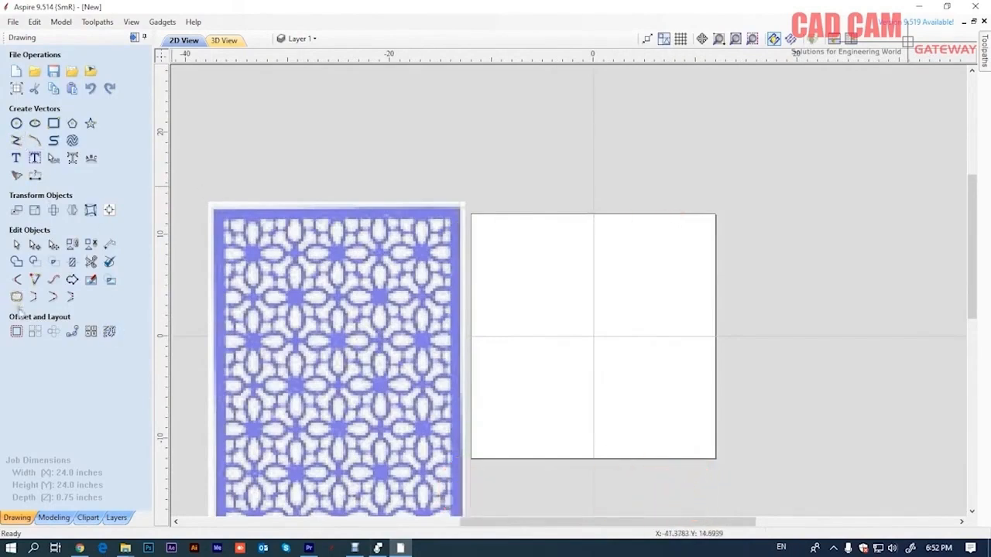
click(53, 123)
drag(479, 218, 690, 442)
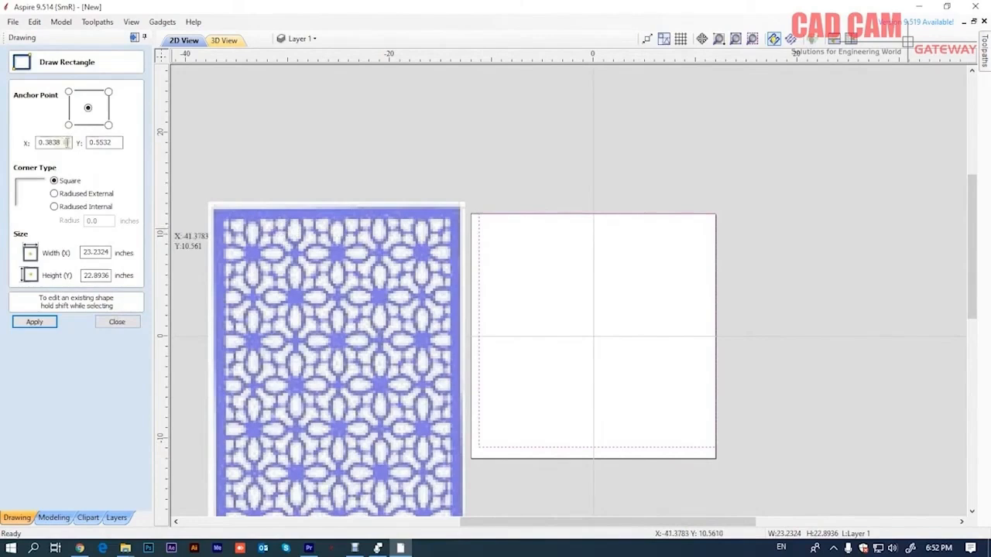
Centre the rectangle at X 0, Y 0 and set its width and height to 22 inches.
double_click(66, 143)
text(0)
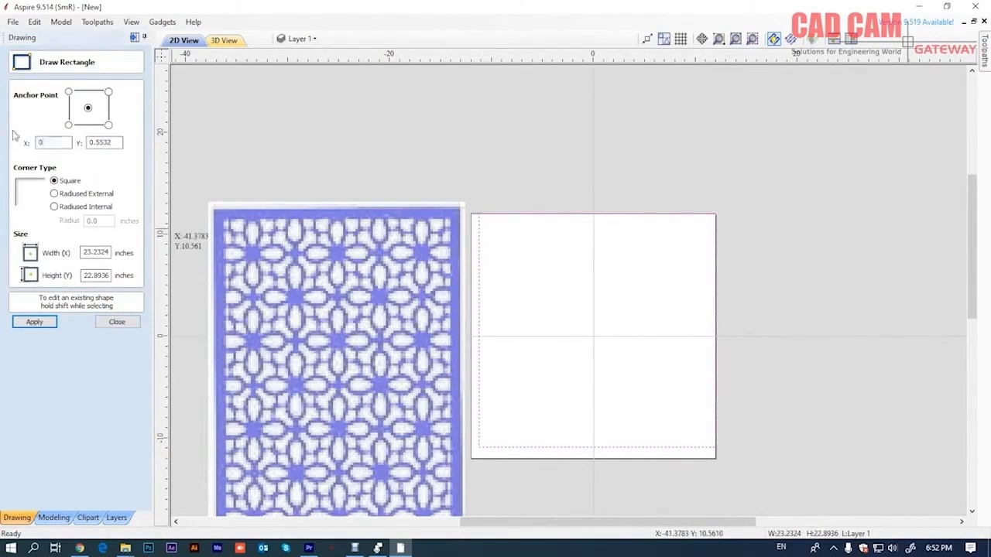
key(Tab)
text(0)
double_click(86, 253)
text(24)
key(Tab)
text(2)
click(44, 325)
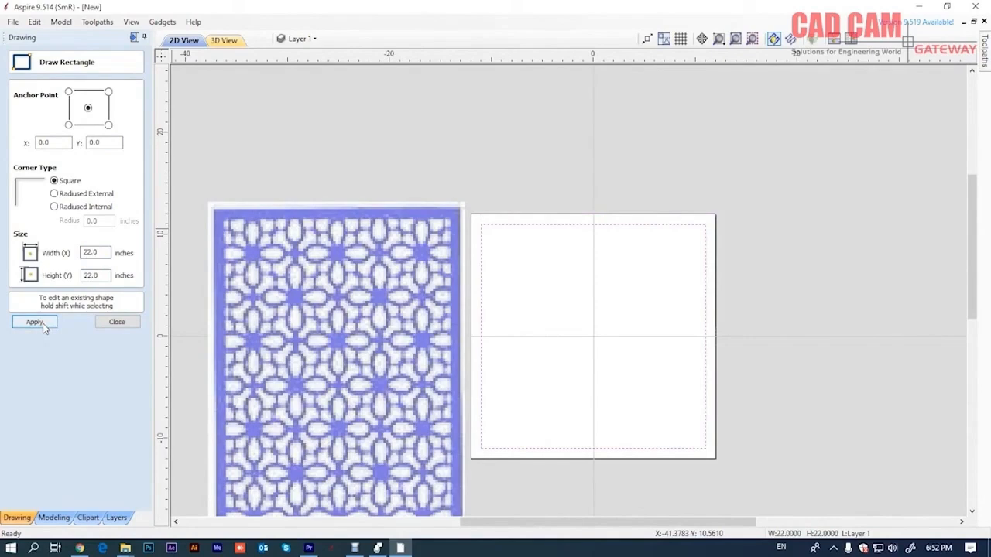
click(117, 322)
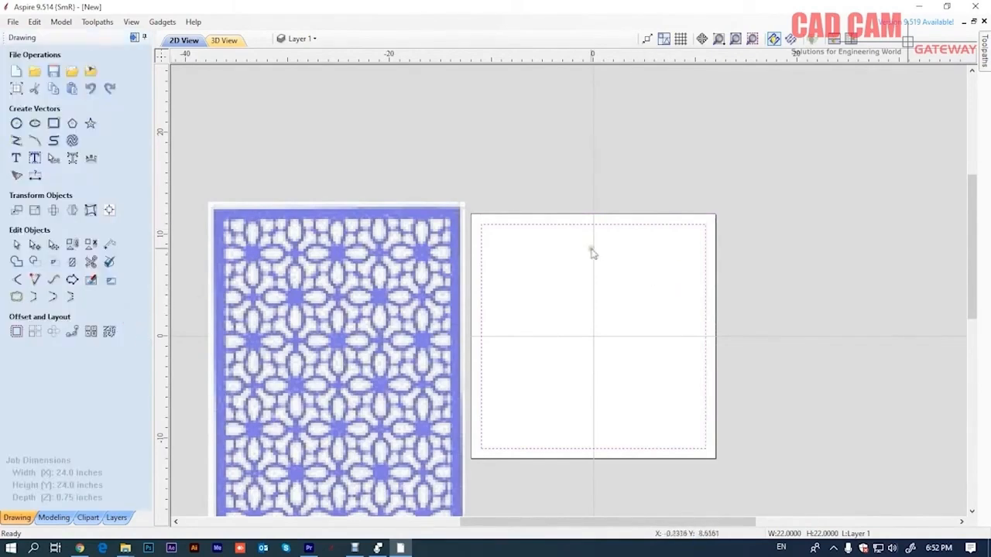
Calculate 22 ÷ 6 in Calculator to find the grid spacing, and return to Aspire.
scroll(611, 380, up, 2)
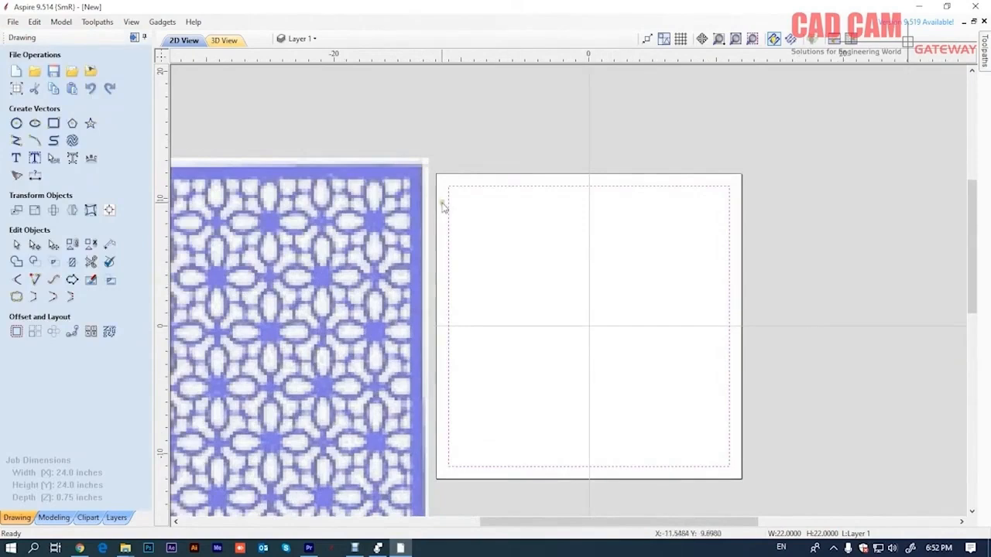
scroll(485, 203, down, 1)
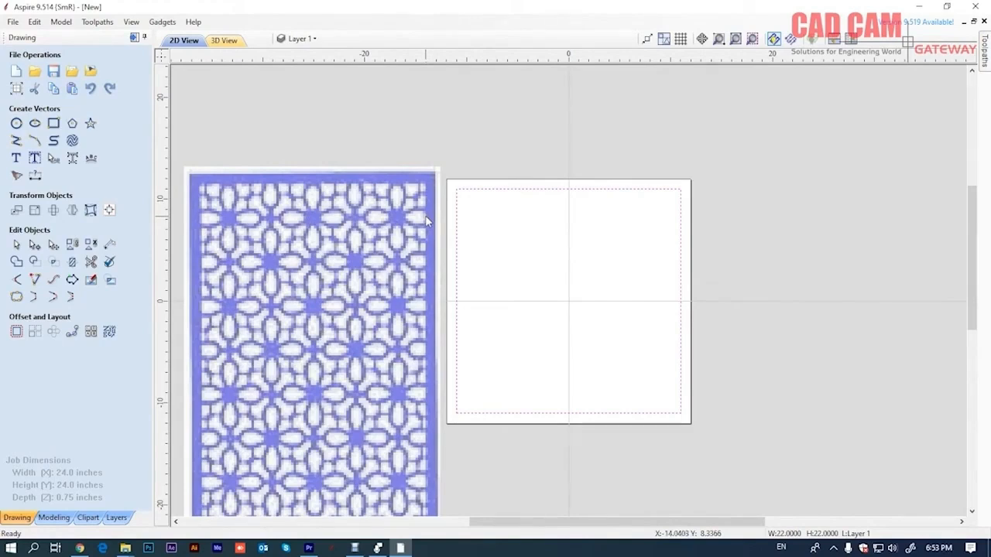
key(super+r)
text(calc)
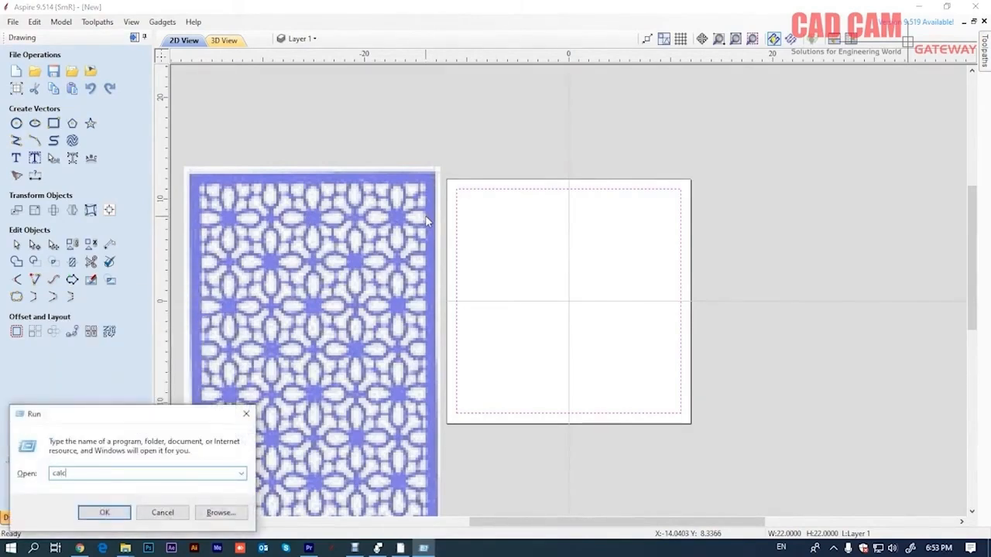
key(Return)
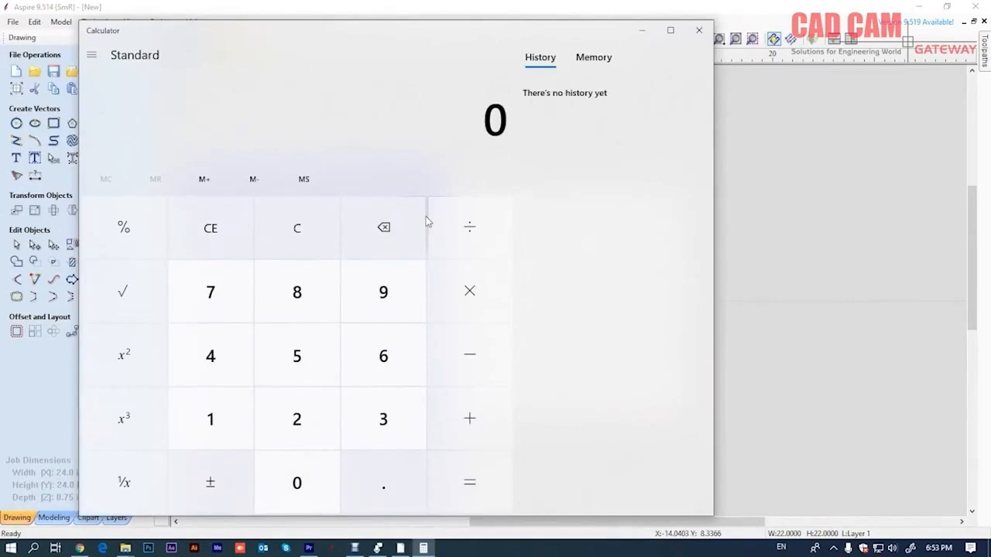
text(22 ÷ 6)
key(Return)
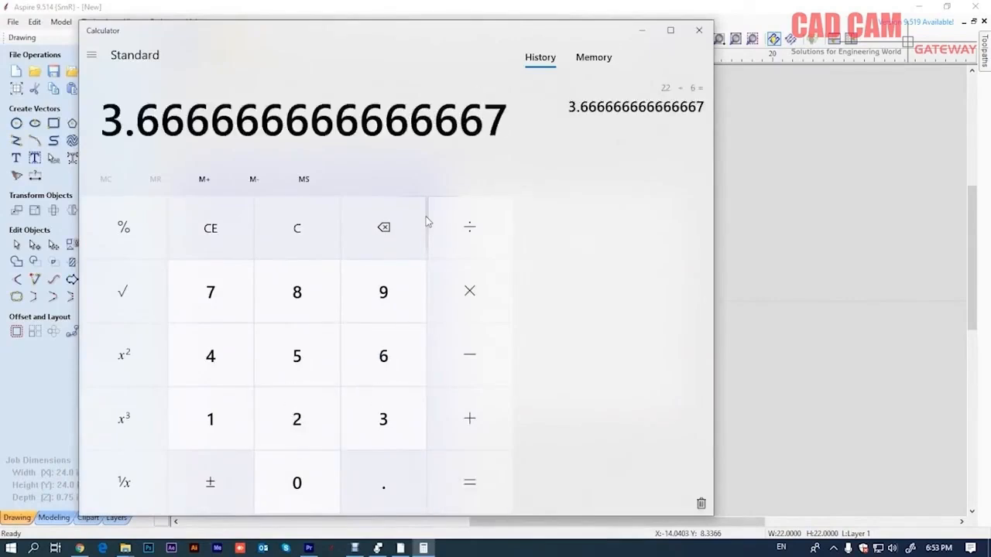
click(699, 30)
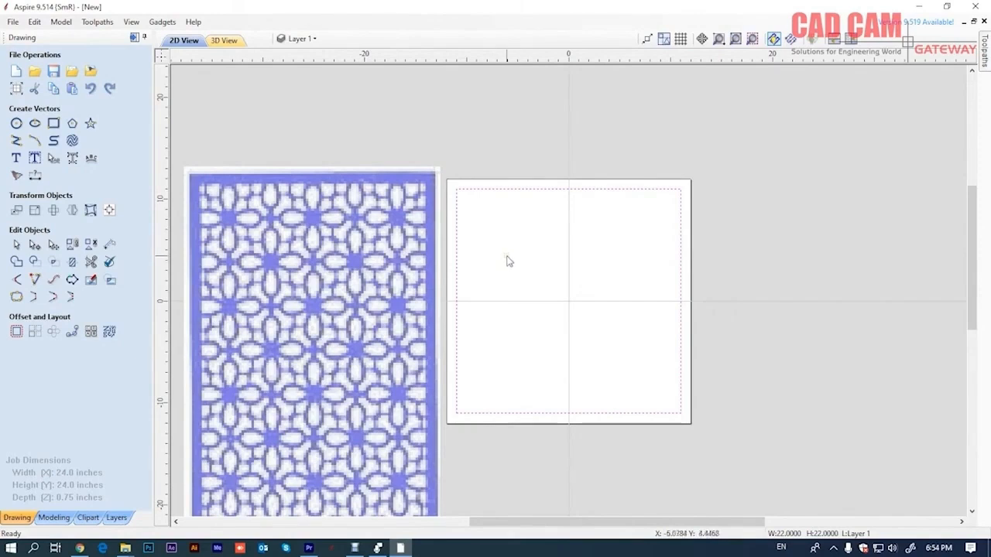
Draw a vertical line along the rectangle's left edge, from its top corner to its bottom corner.
key(l)
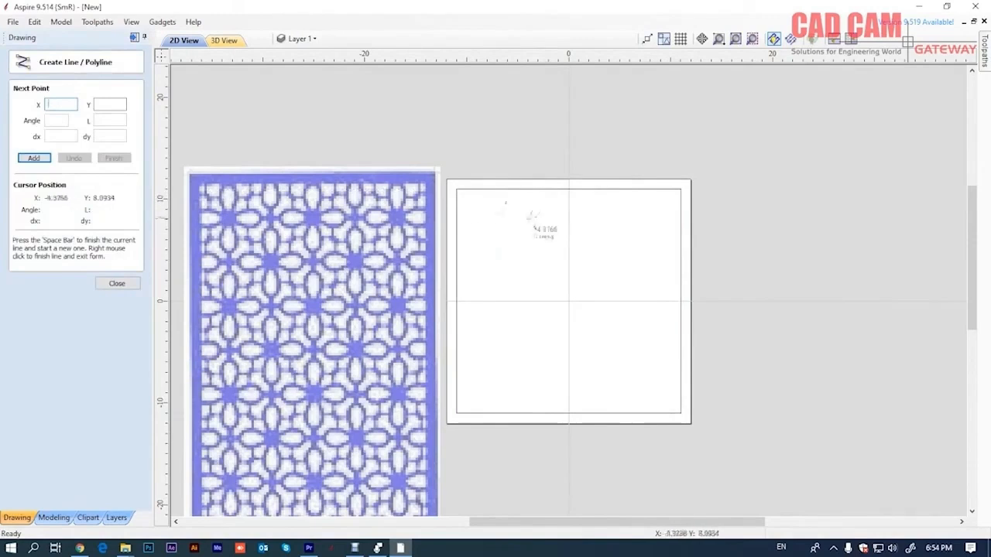
click(457, 189)
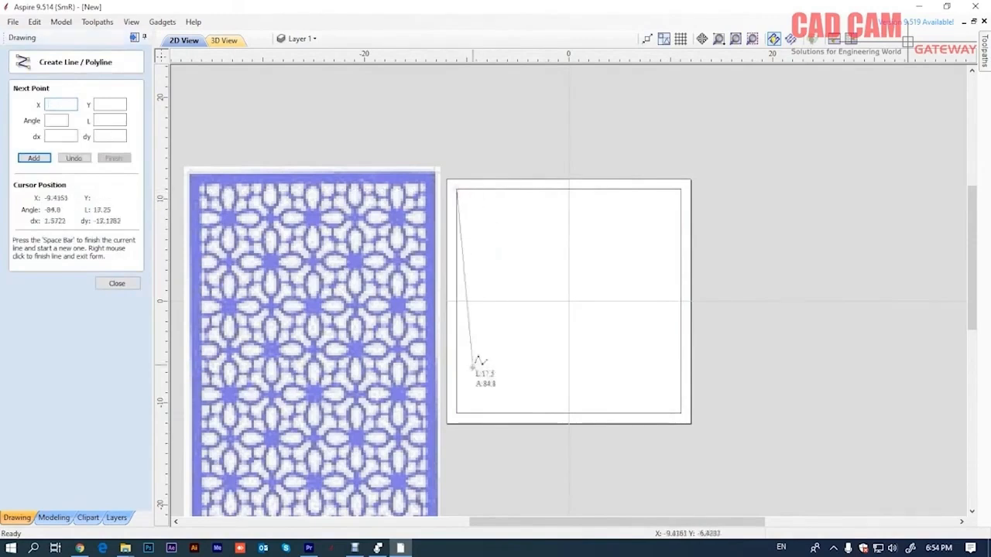
click(456, 414)
right_click(538, 290)
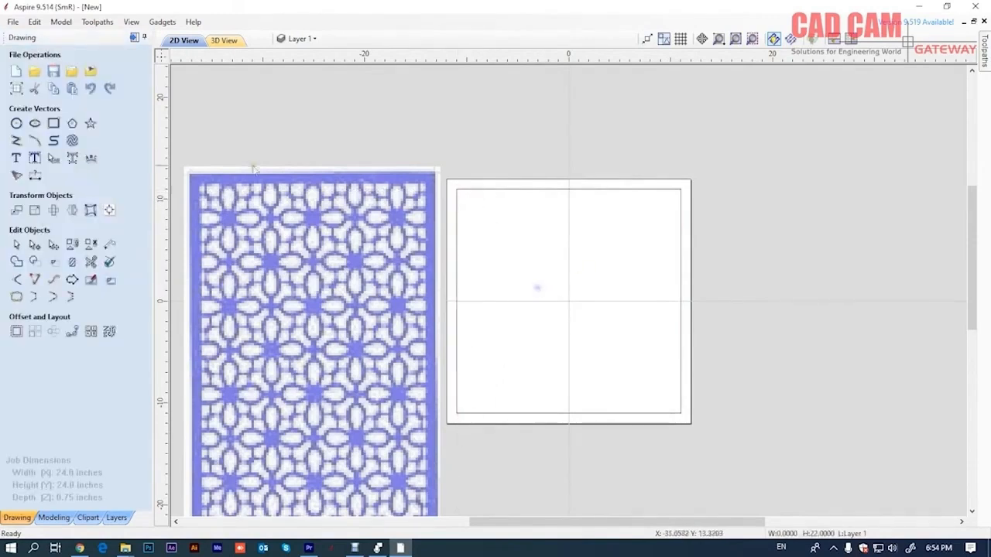
Offset the vertical line 3.6666 inches into the rectangle with the Inwards / Left direction, keeping the original.
click(16, 332)
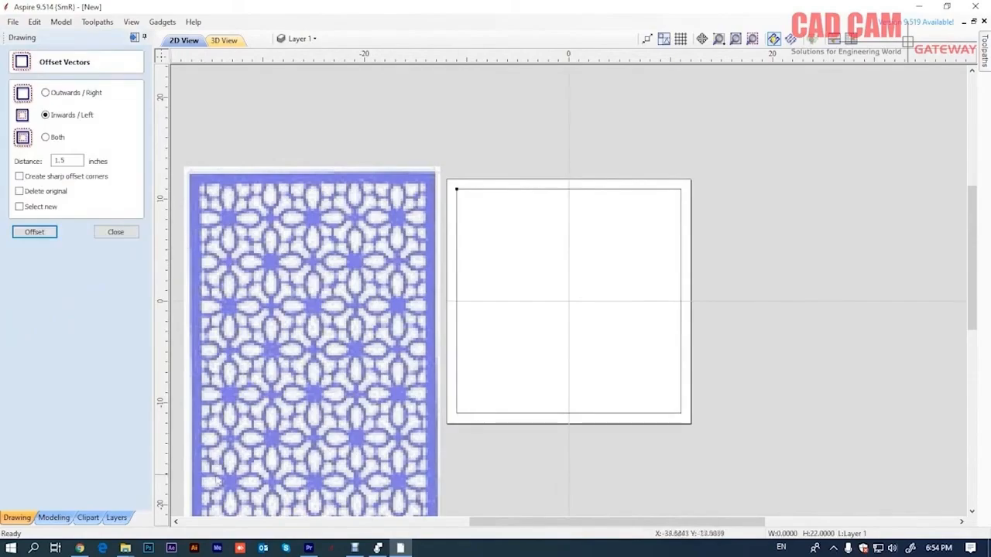
click(400, 548)
click(355, 548)
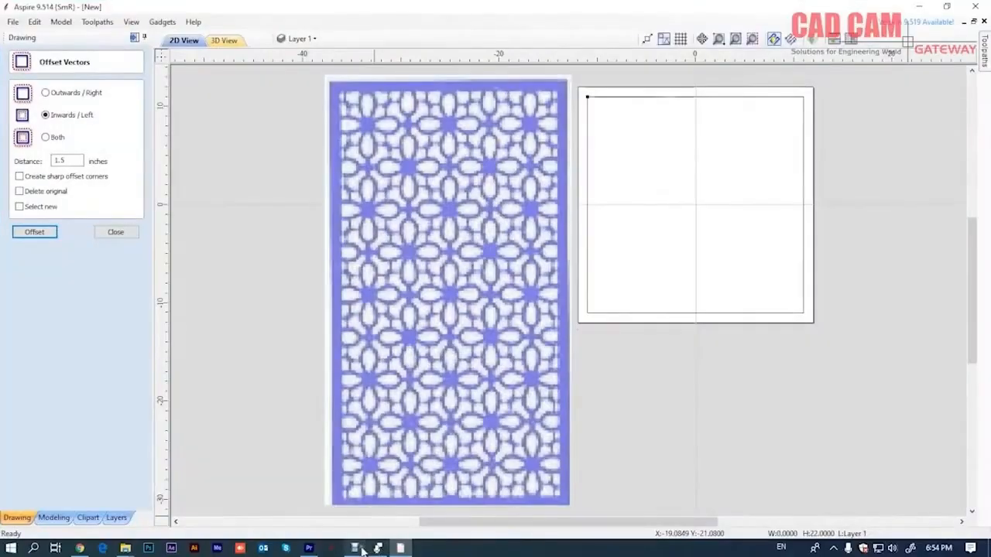
key(super+r)
key(Escape)
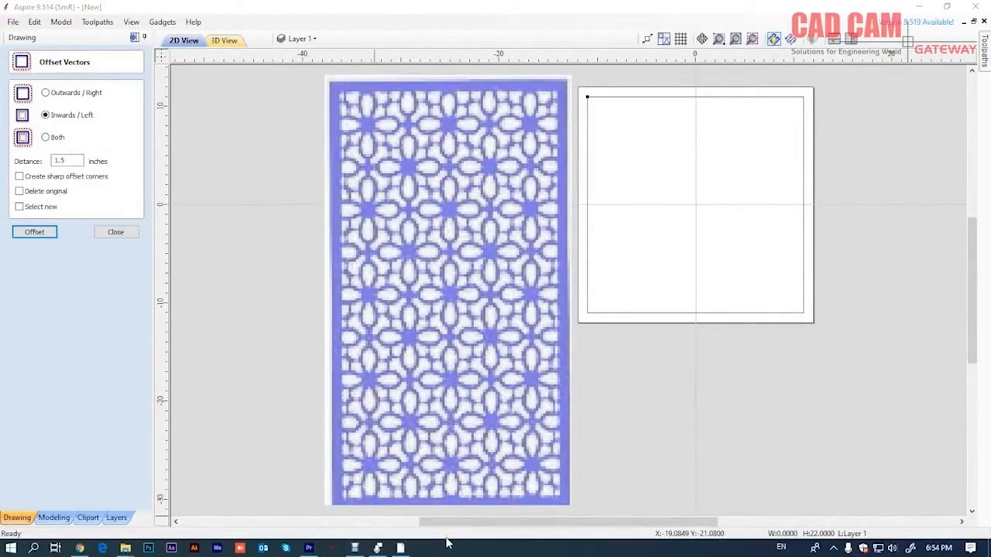
double_click(59, 161)
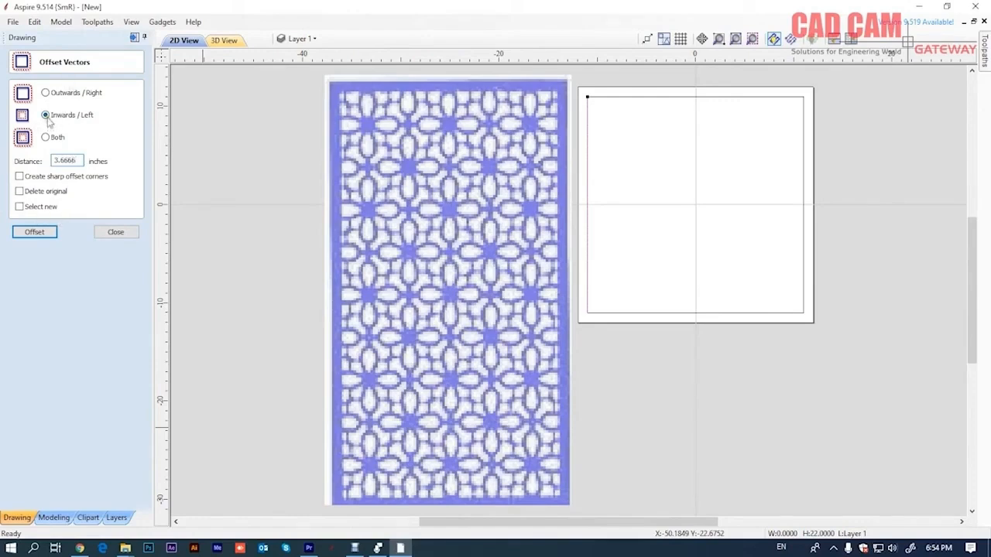
click(35, 233)
click(35, 232)
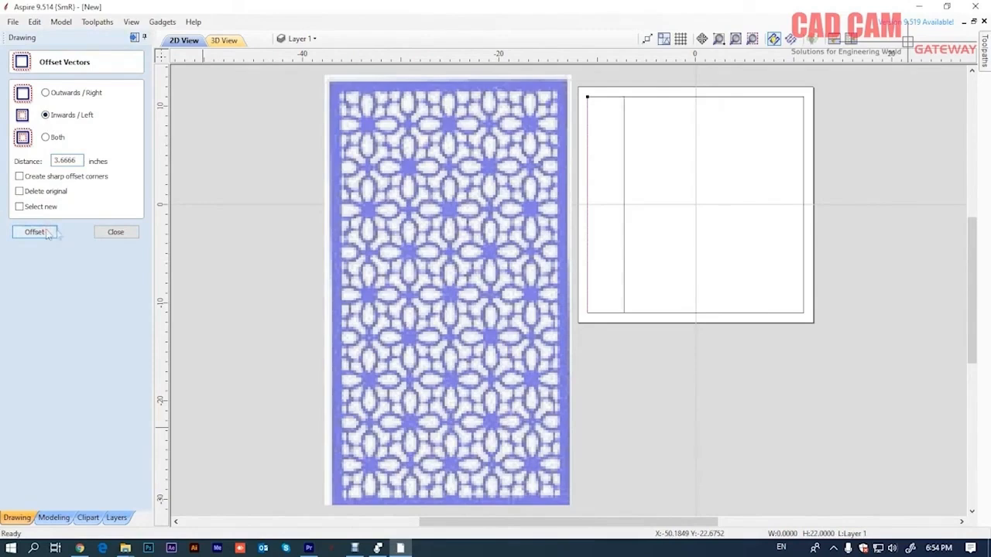
Offset each newest vertical line 3.6666 inches towards the opposite side until five evenly spaced lines divide the square.
click(624, 182)
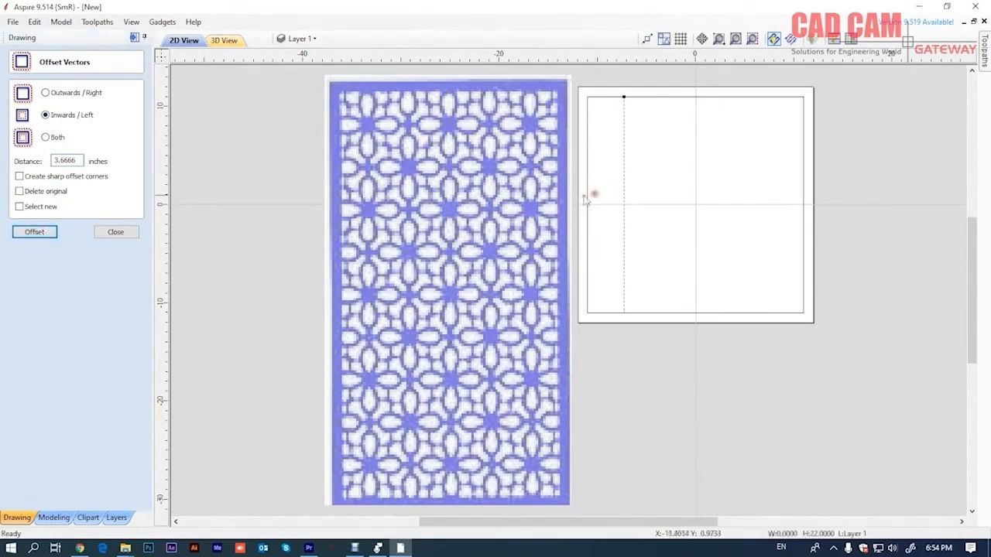
click(34, 232)
click(659, 214)
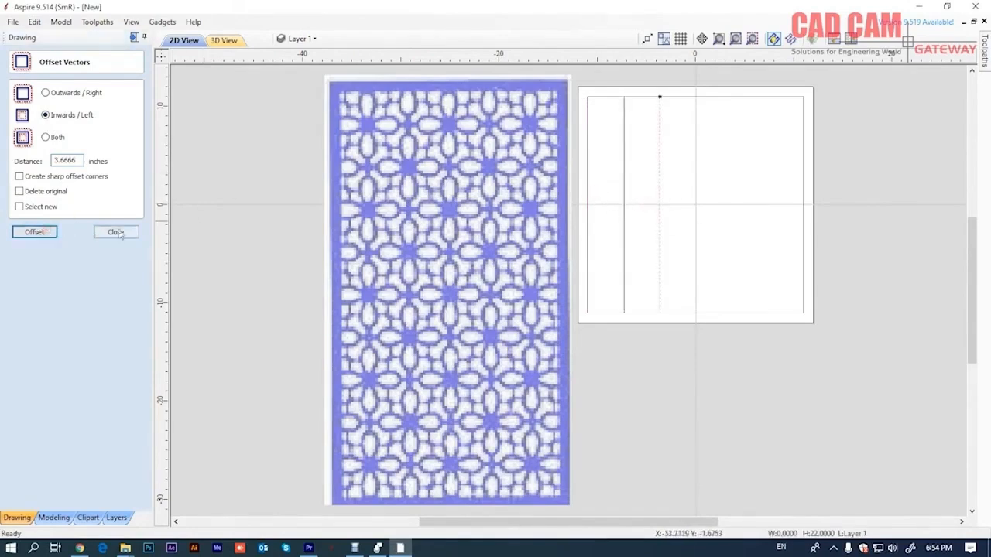
click(45, 233)
click(695, 206)
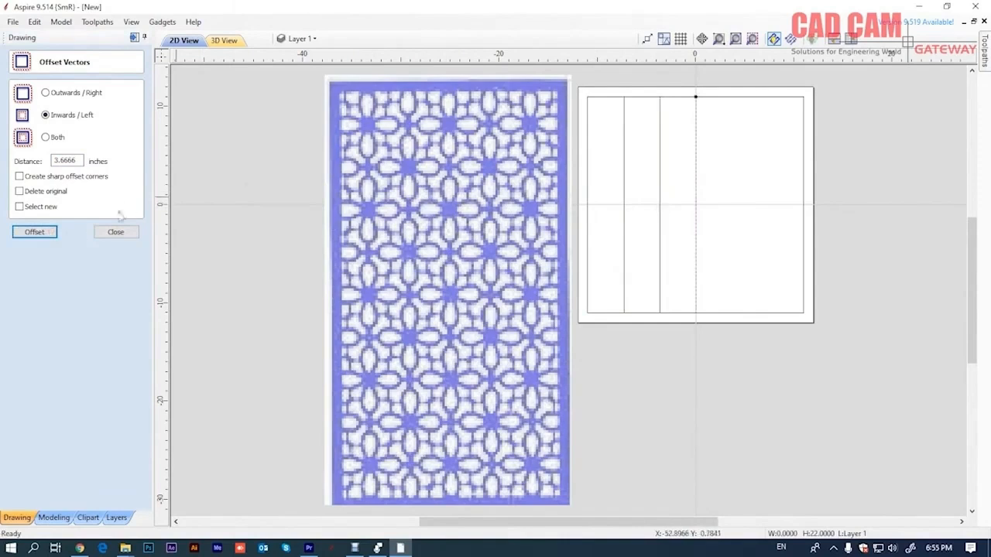
click(35, 232)
click(732, 193)
click(40, 231)
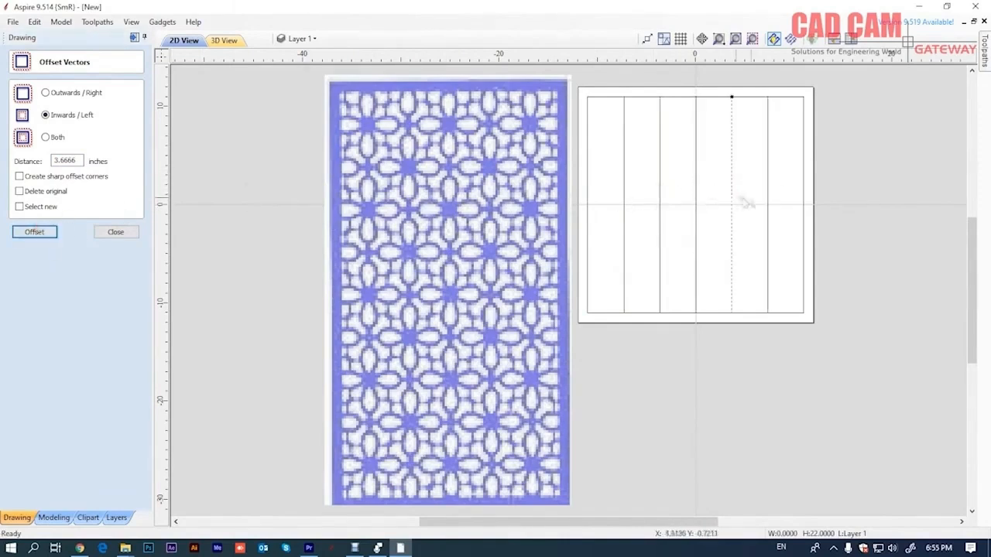
click(764, 350)
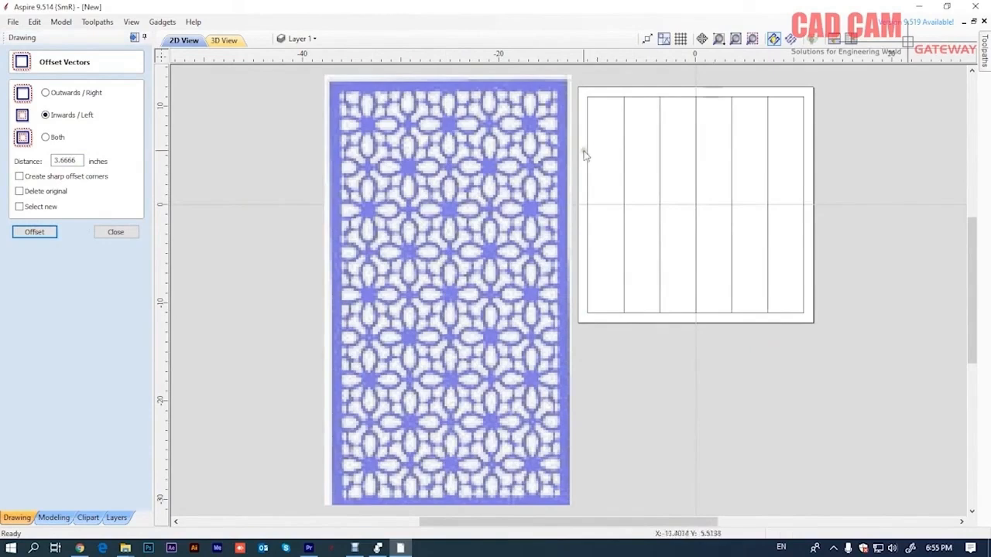
click(623, 145)
key(Delete)
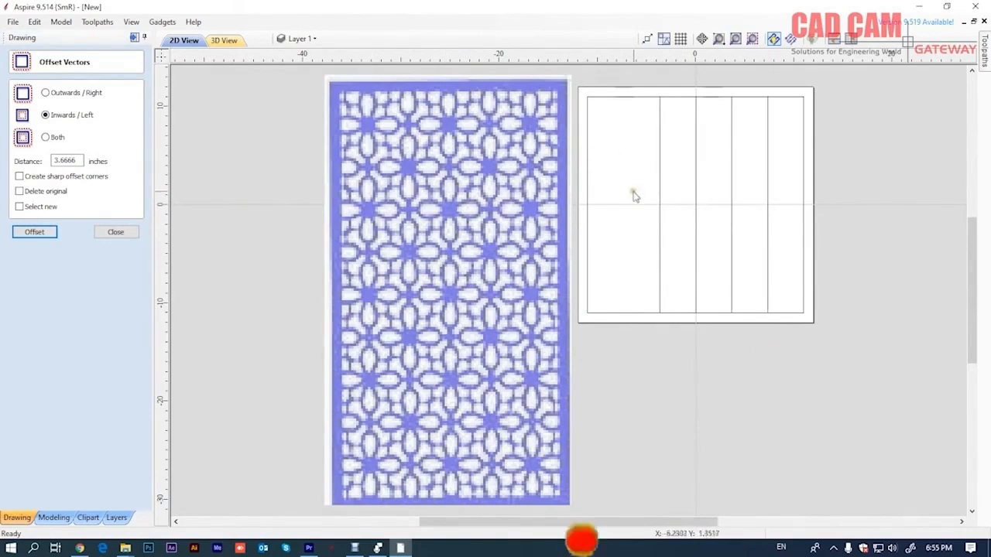
key(ctrl+z)
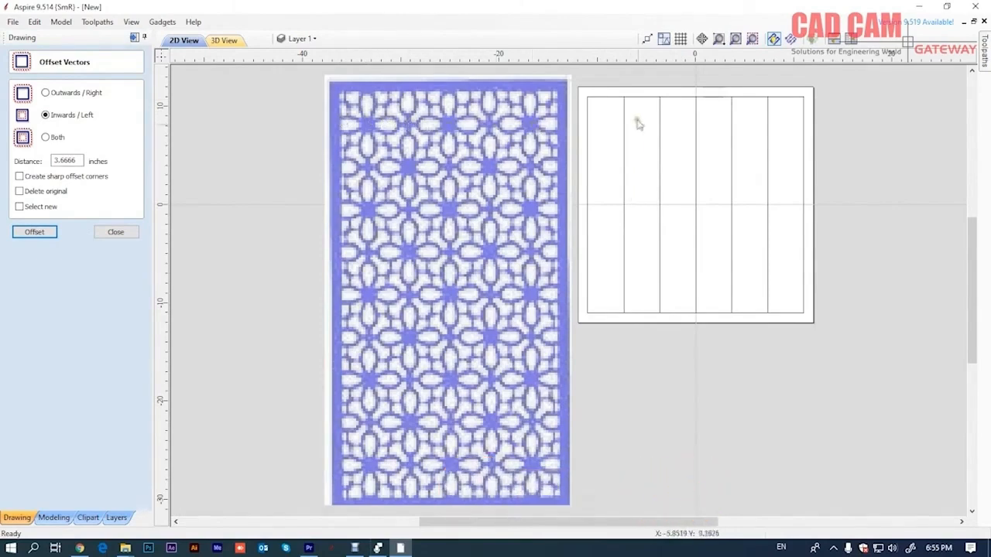
Group the five inner vertical lines and centre the group together with the square on the material in both directions.
drag(809, 174, 615, 232)
key(g)
shift+click(785, 98)
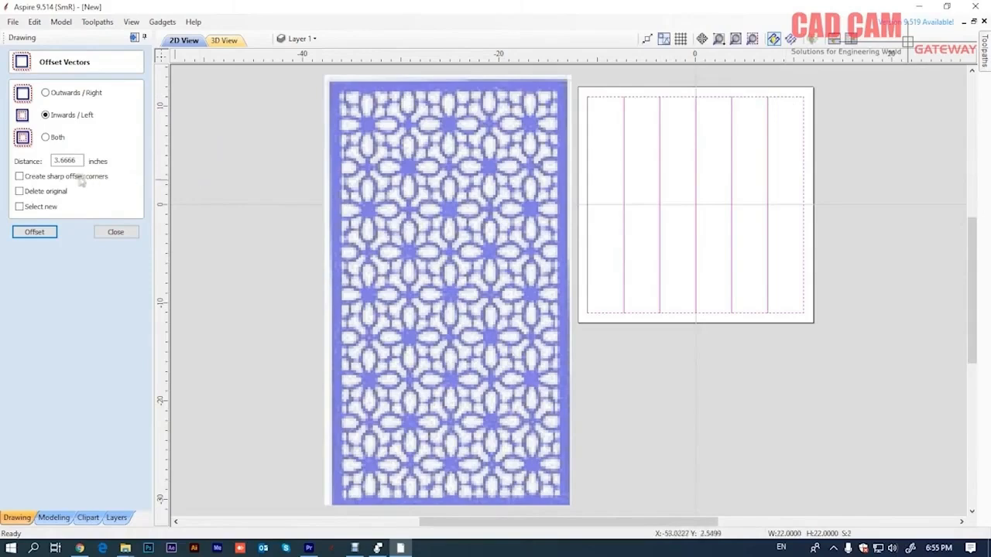
click(115, 232)
click(109, 208)
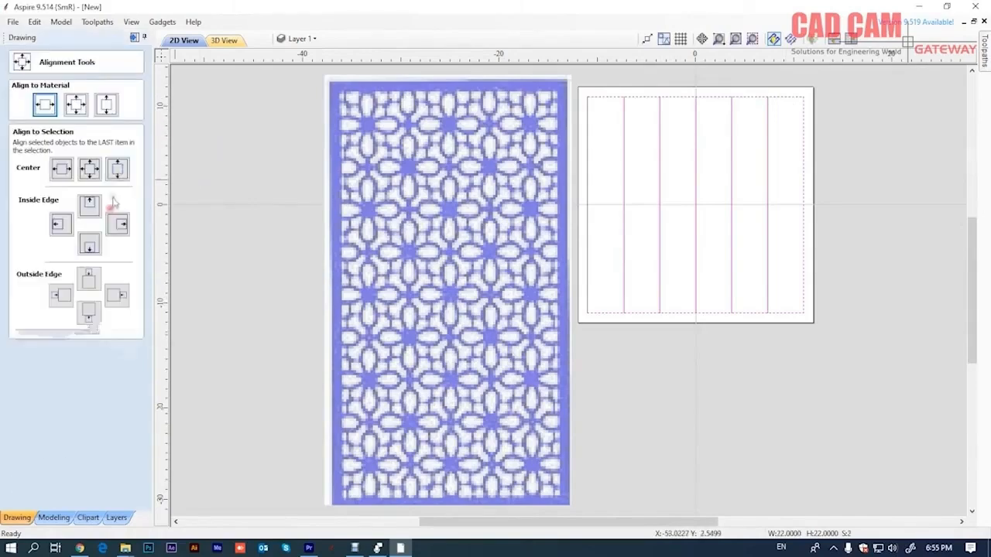
click(76, 108)
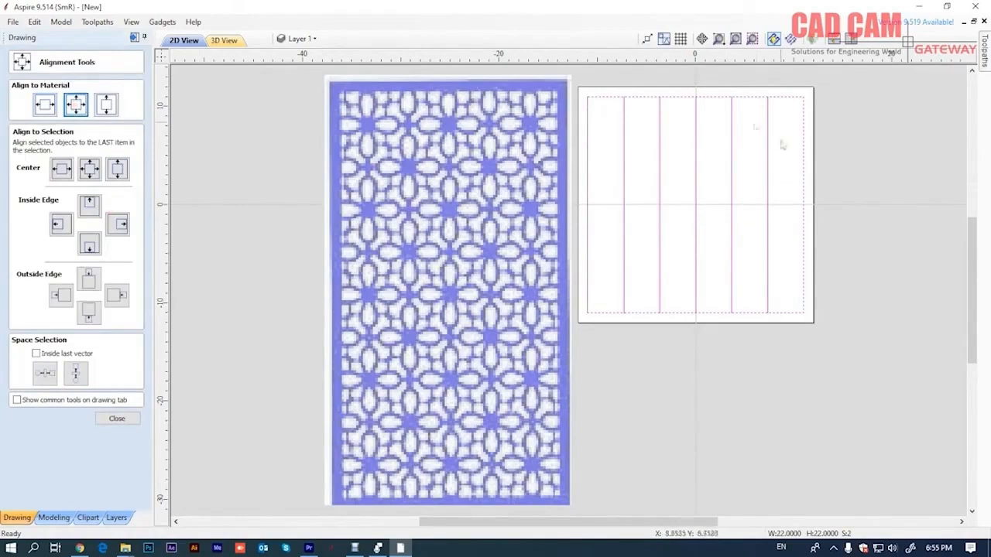
click(597, 341)
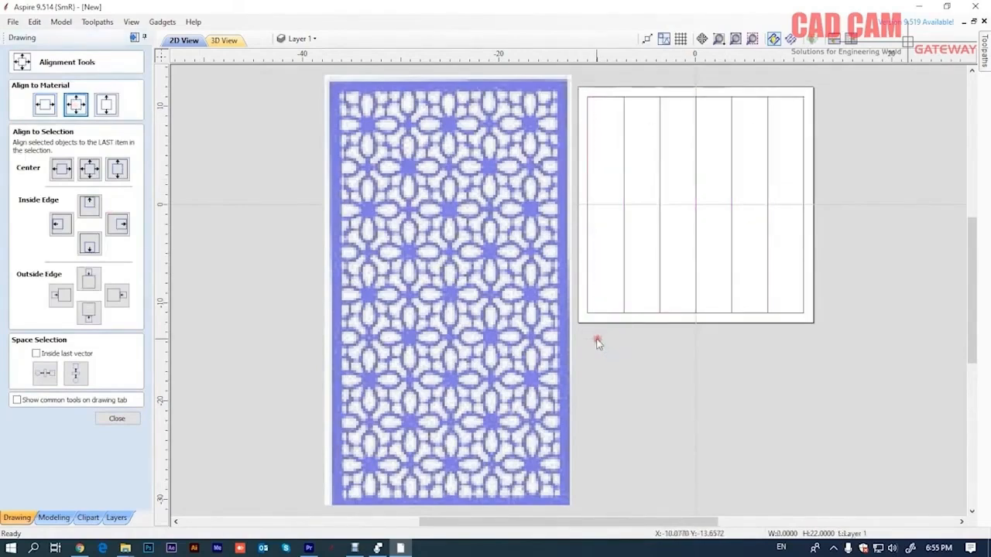
Rotate a copy of the grouped vertical lines 90 degrees about their centre to add the horizontal grid lines.
click(659, 205)
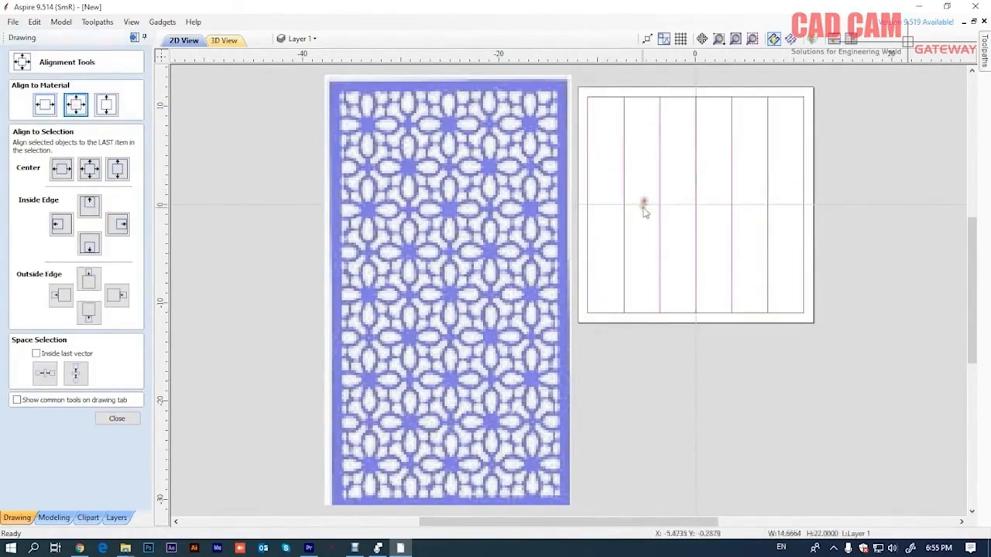
click(625, 190)
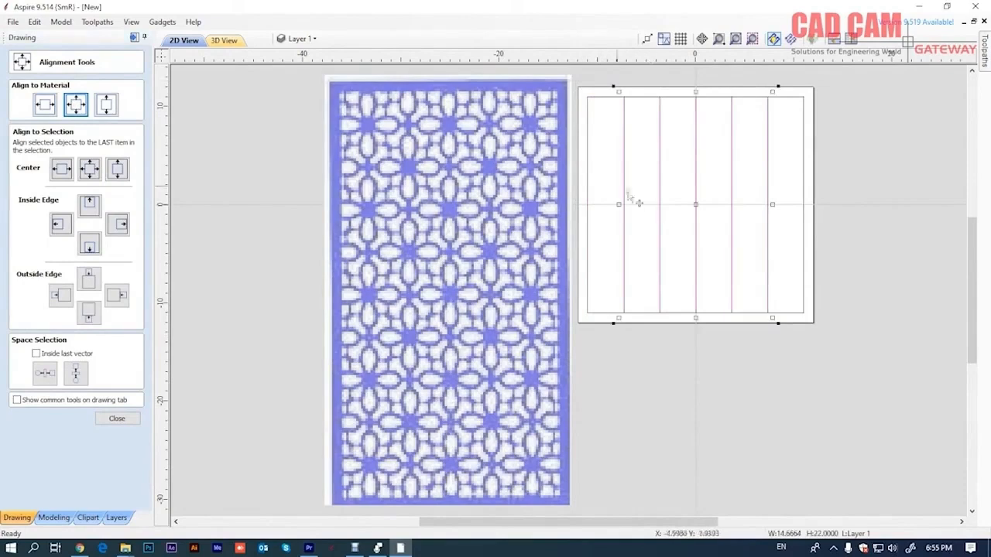
click(123, 417)
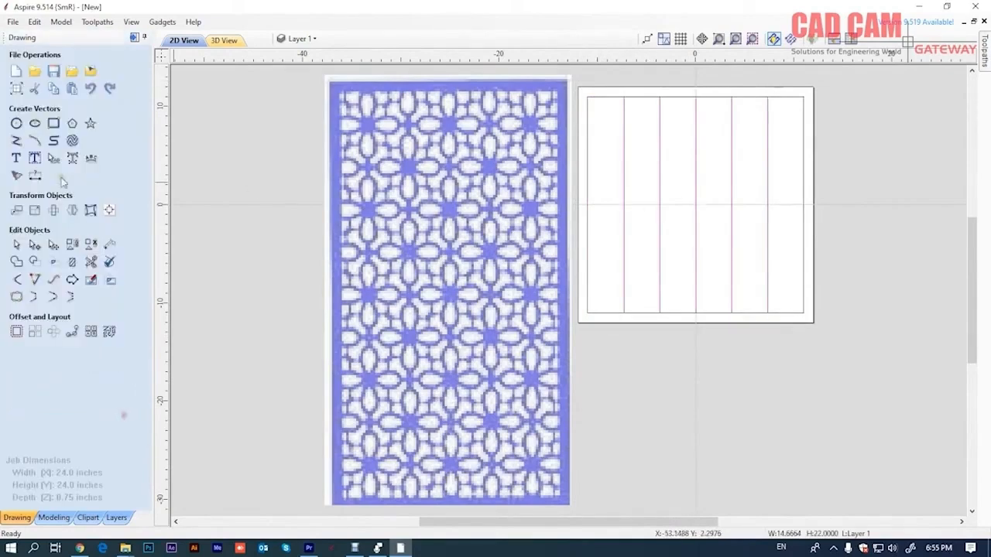
click(51, 211)
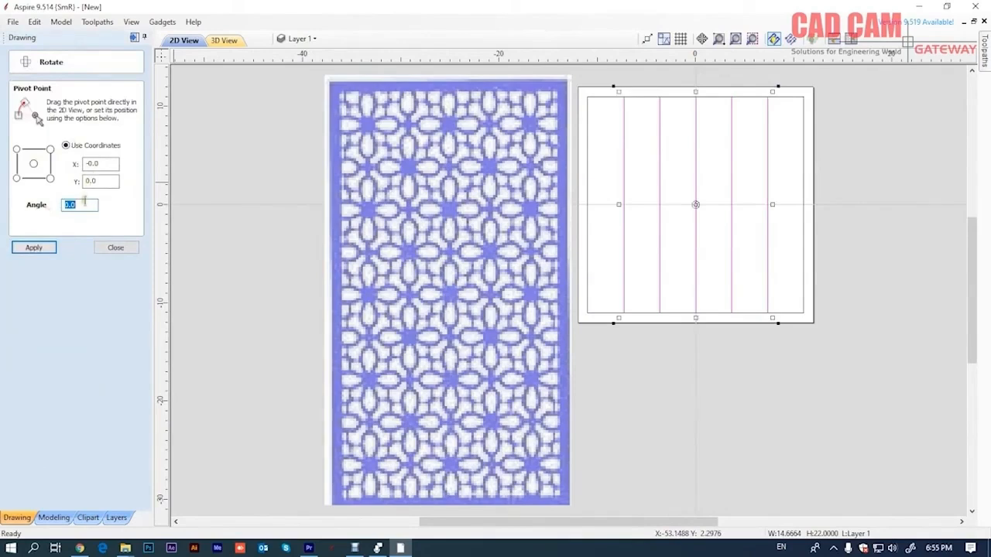
text(90)
key(Return)
click(115, 247)
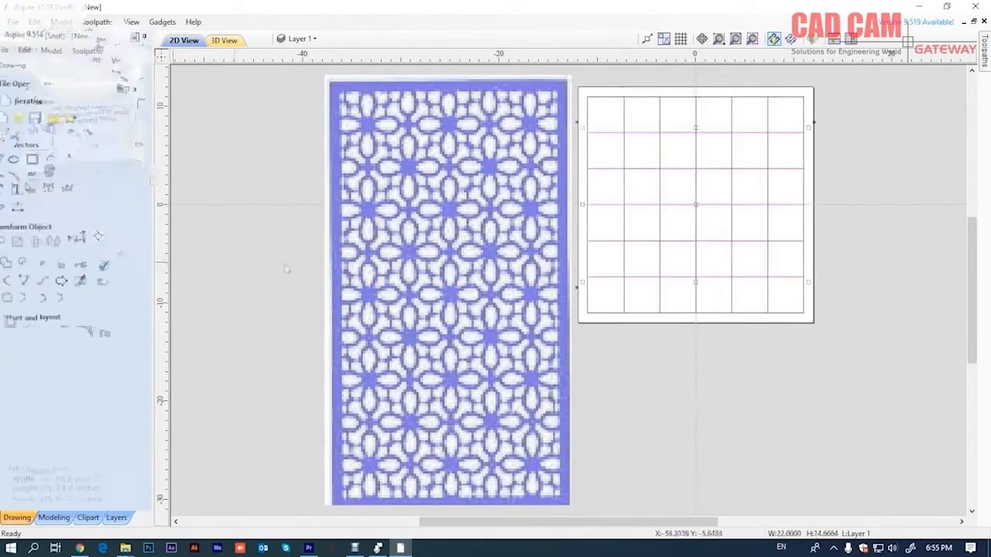
click(733, 368)
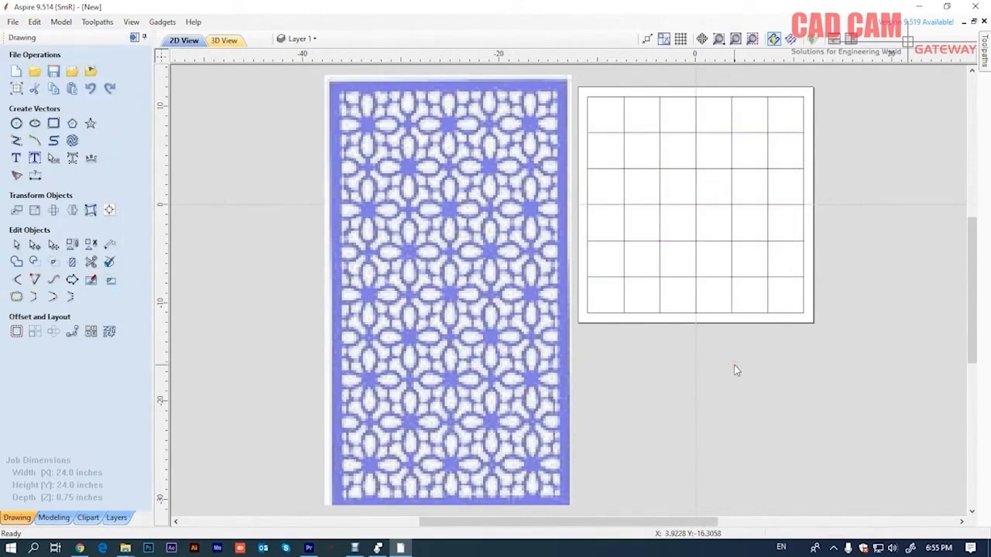
Compare the snap grid's dots with the drawn grid lines, leaving grid snapping off.
click(681, 38)
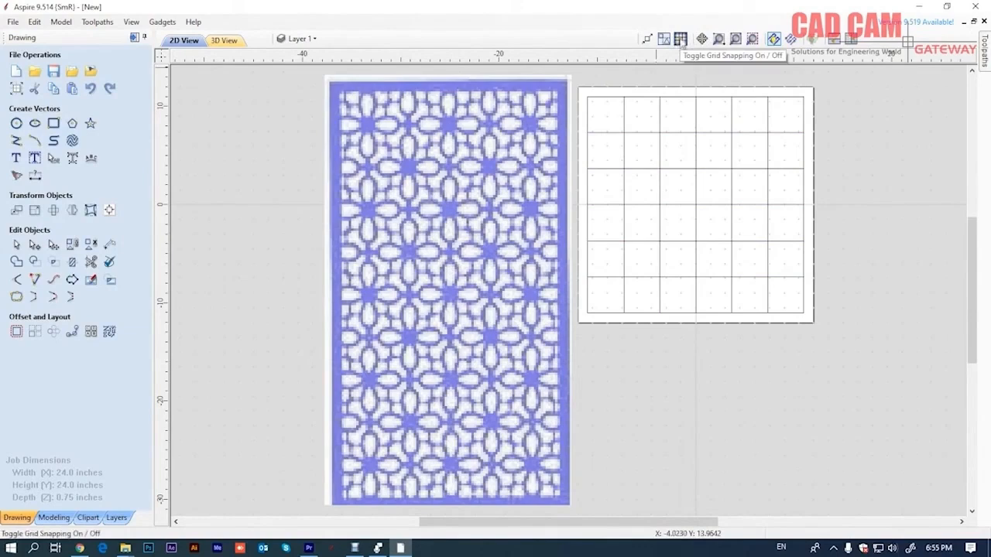
click(681, 38)
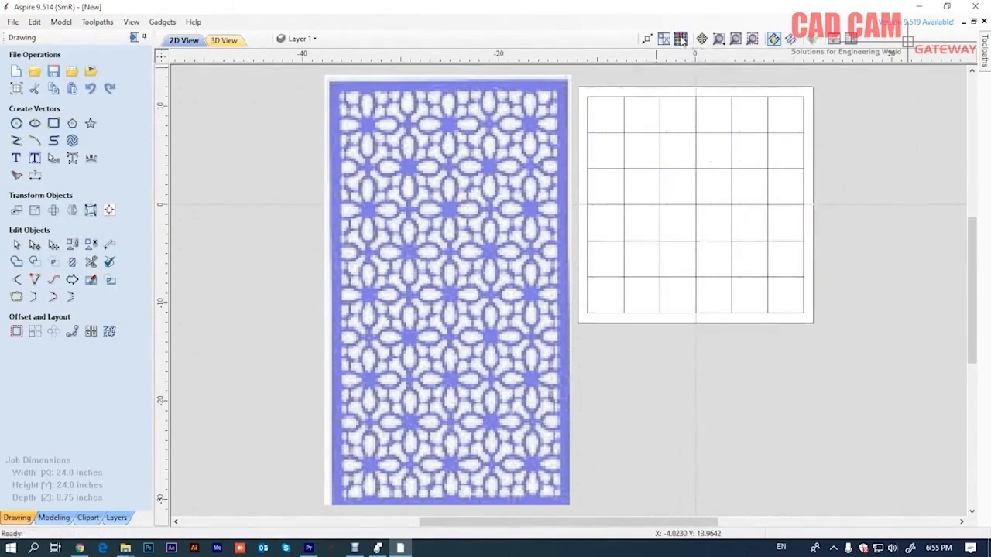
scroll(763, 88, up, 3)
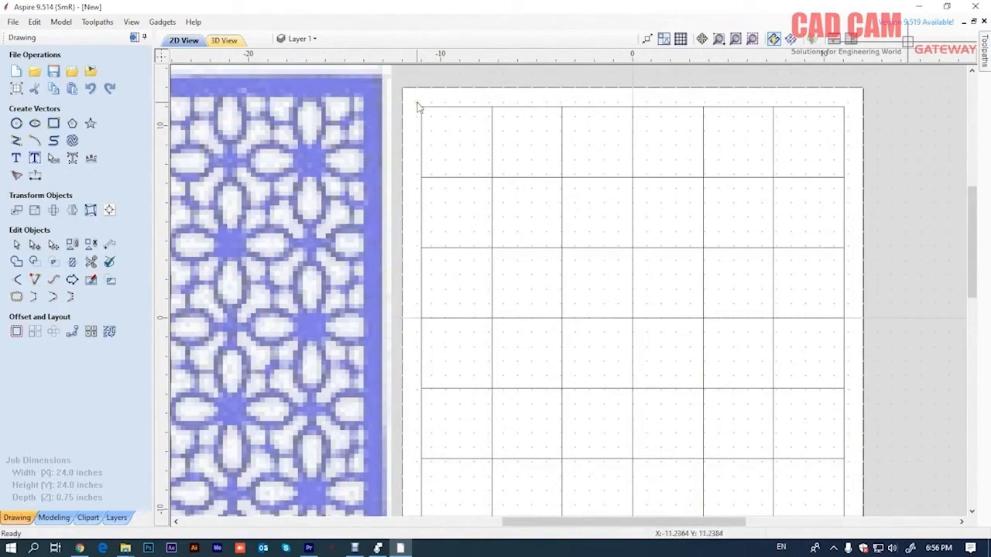
click(682, 40)
Move both groups of grid lines to a new visible layer named Grids with a green drawing colour.
click(562, 166)
scroll(577, 165, down, 2)
shift+click(511, 375)
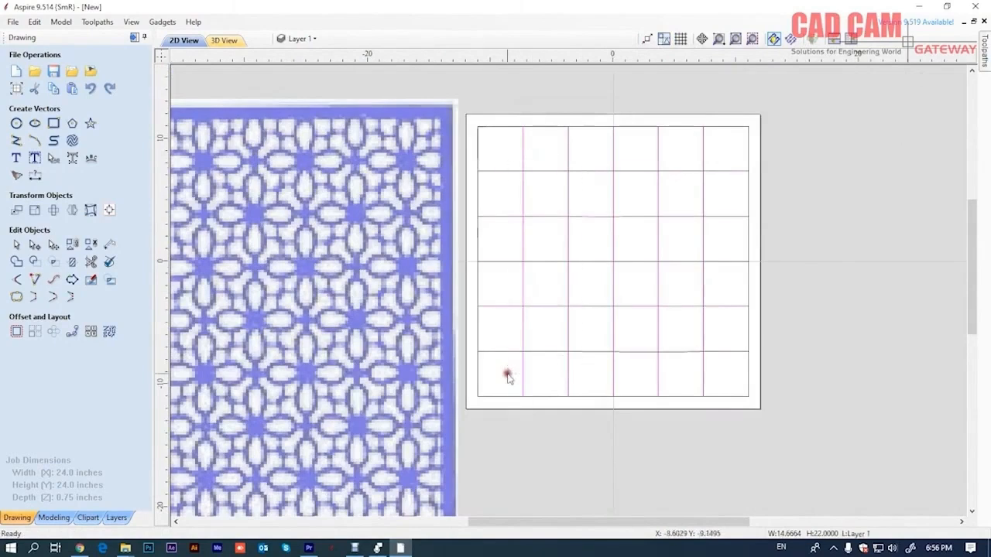
right_click(540, 245)
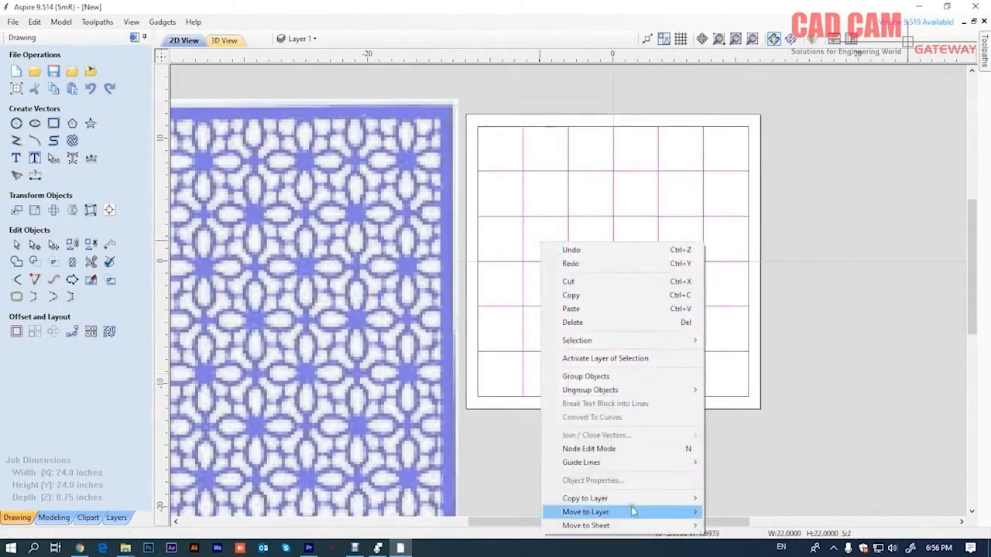
mouse_move(640, 513)
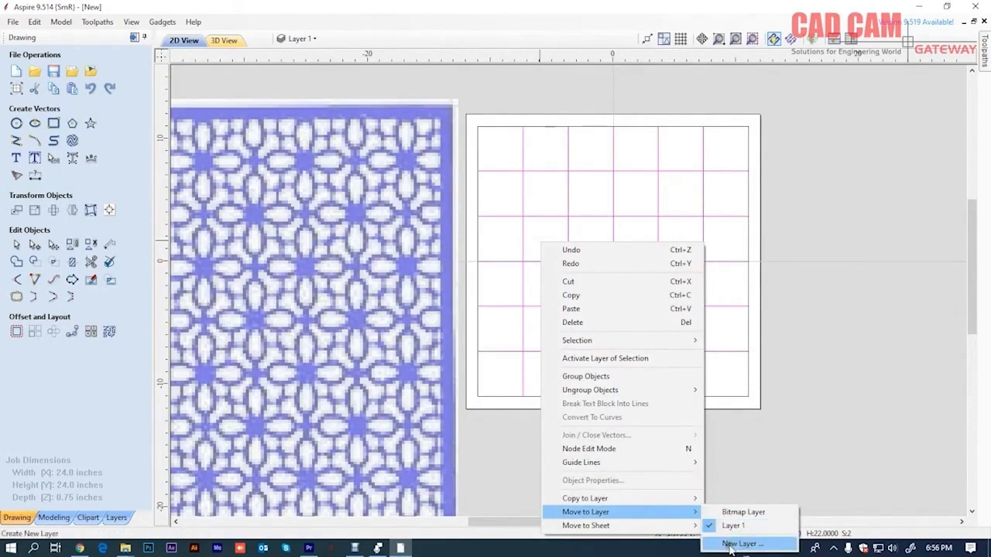
click(731, 544)
text(Grids)
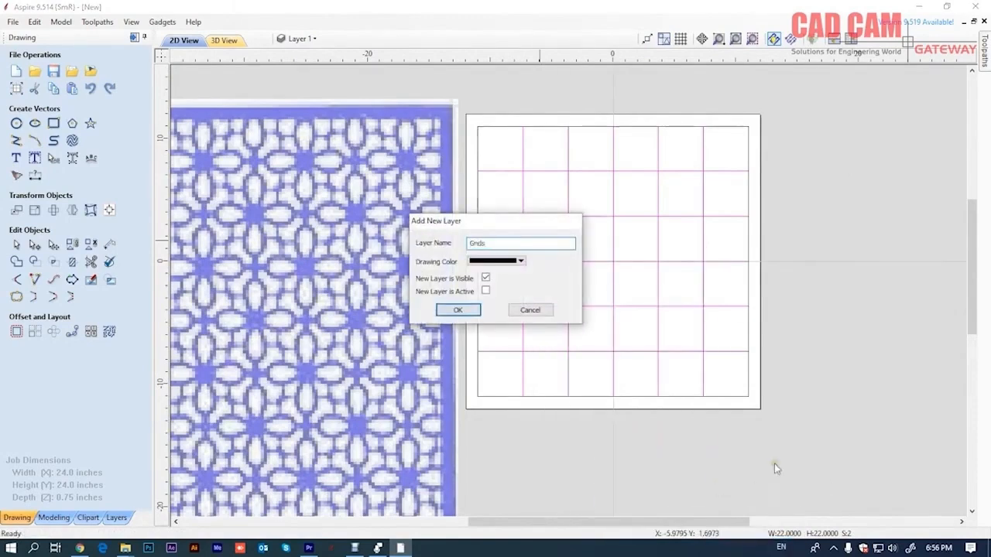
click(520, 261)
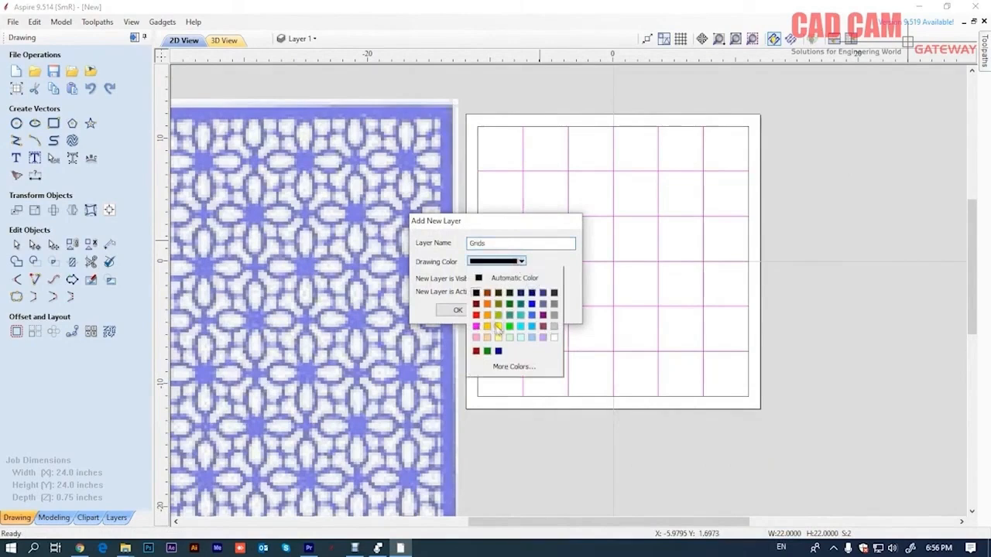
click(509, 327)
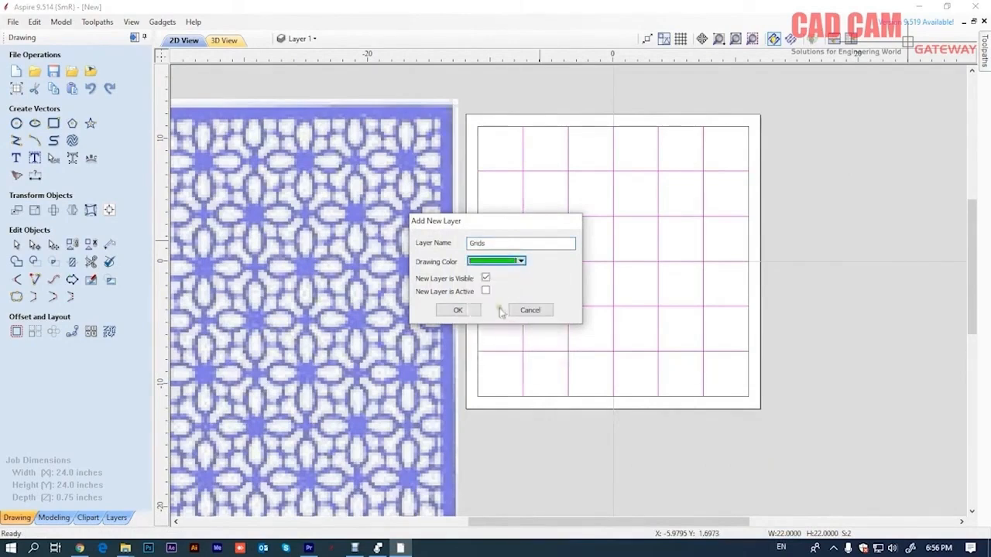
click(458, 310)
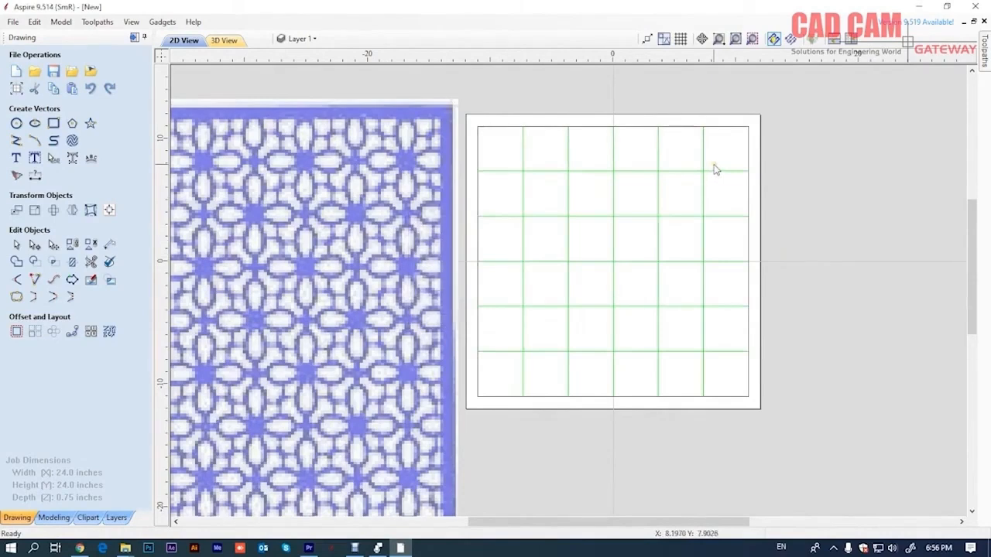
Draw a horizontal line about 8.25 inches long through a solid flower centre in the reference image's top row, between the neighbouring crossings.
scroll(762, 180, down, 2)
scroll(684, 147, up, 1)
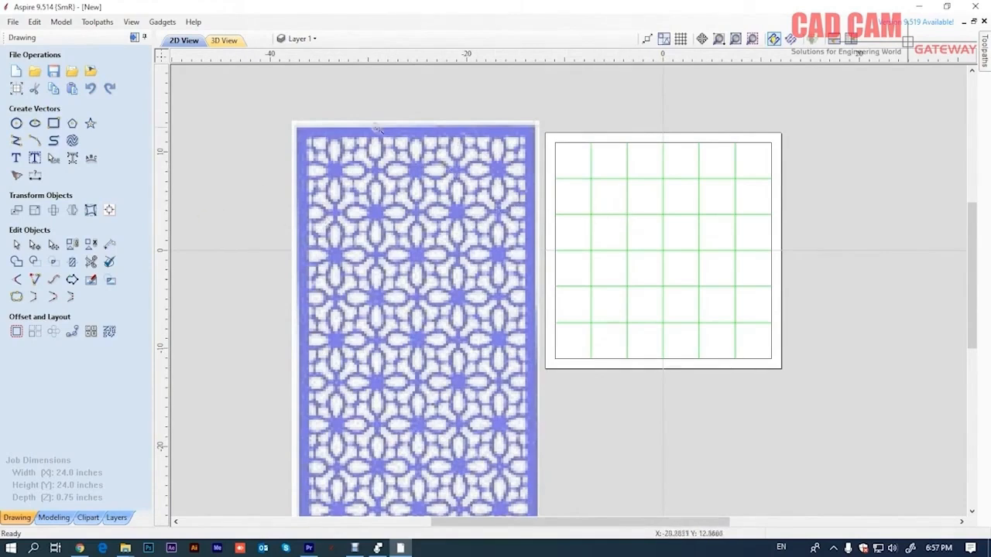
scroll(596, 225, up, 3)
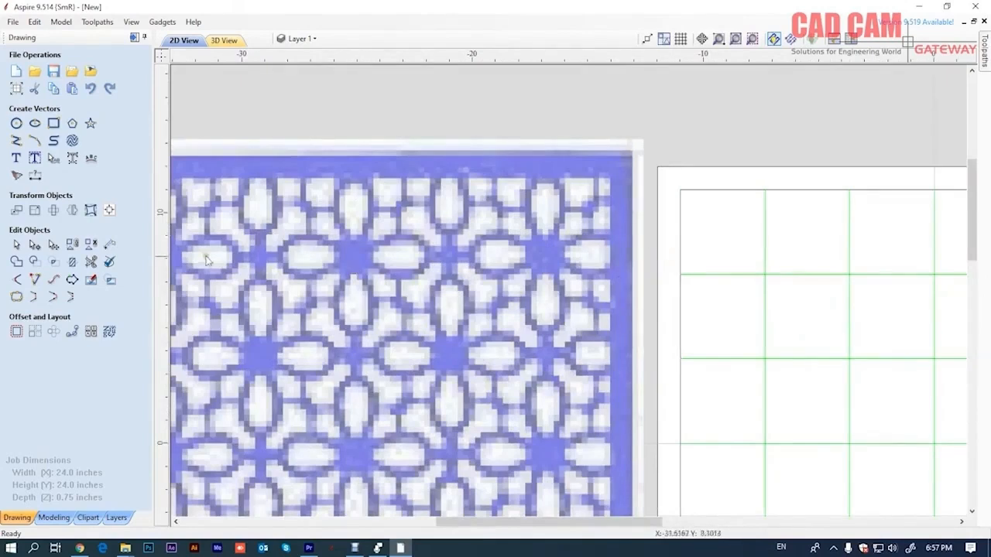
click(16, 142)
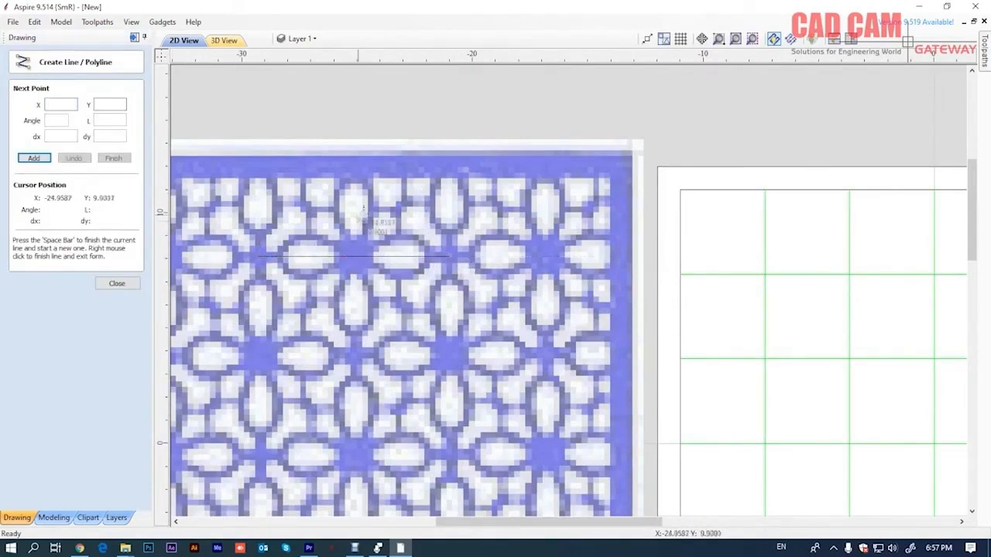
click(116, 283)
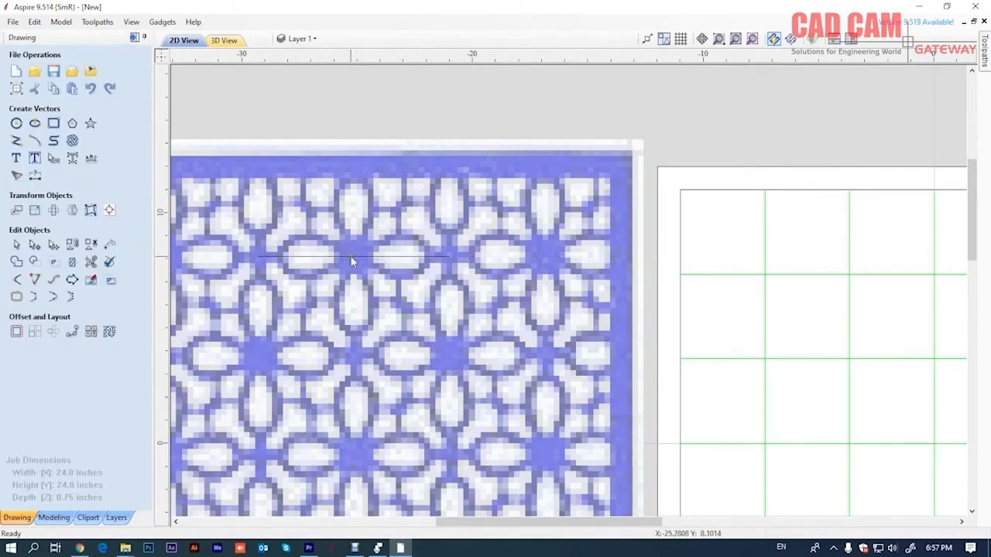
Rotate a copy of the horizontal line 90 degrees about its midpoint to form a cross over the flower.
click(349, 255)
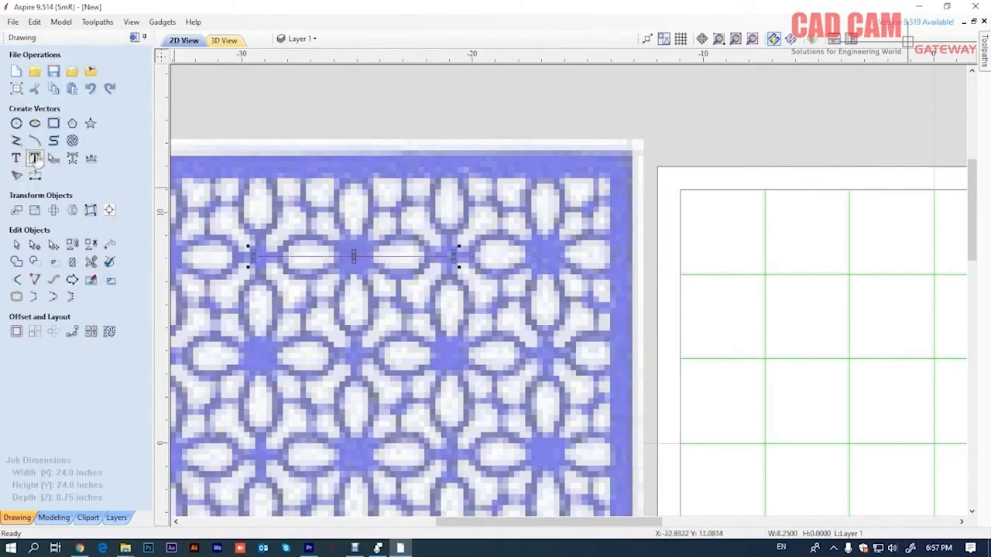
click(53, 210)
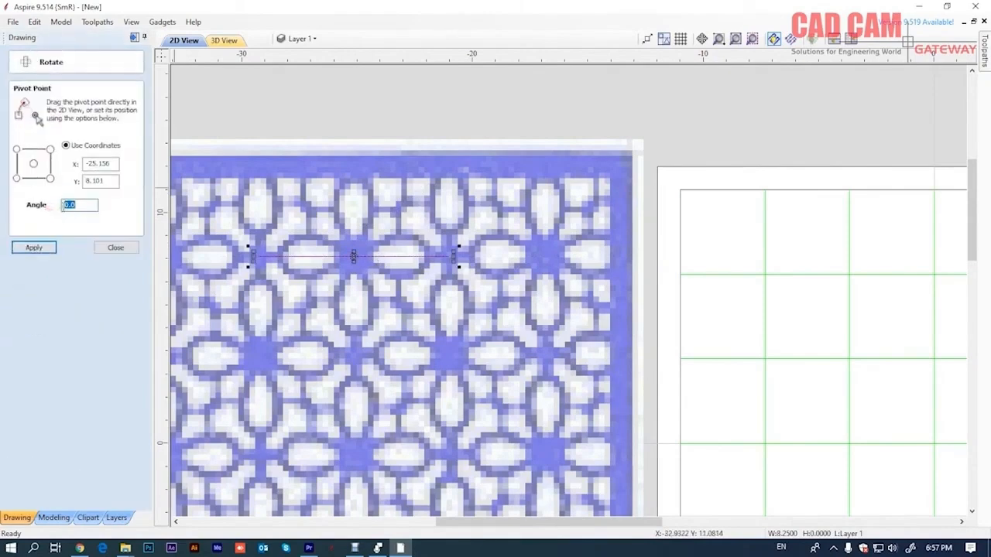
key(Return)
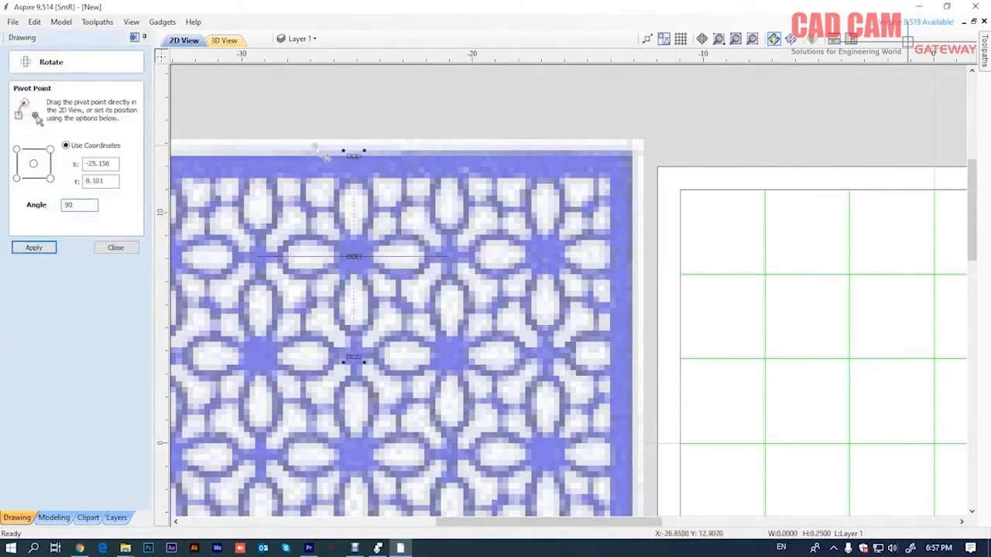
click(114, 247)
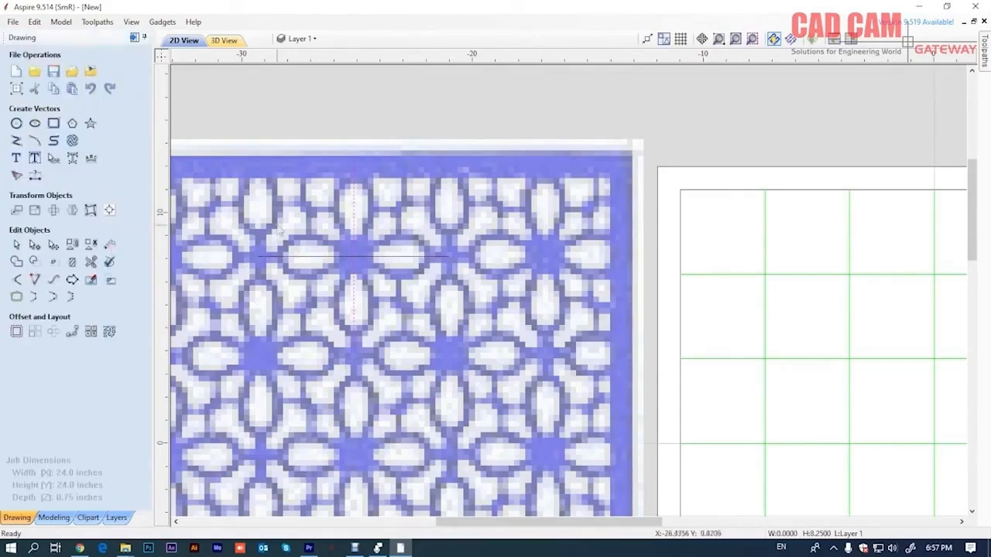
Draw a three-point arc about 2.77 inches wide and 0.83 inches high over the upper edge of the flower's left petal.
click(362, 250)
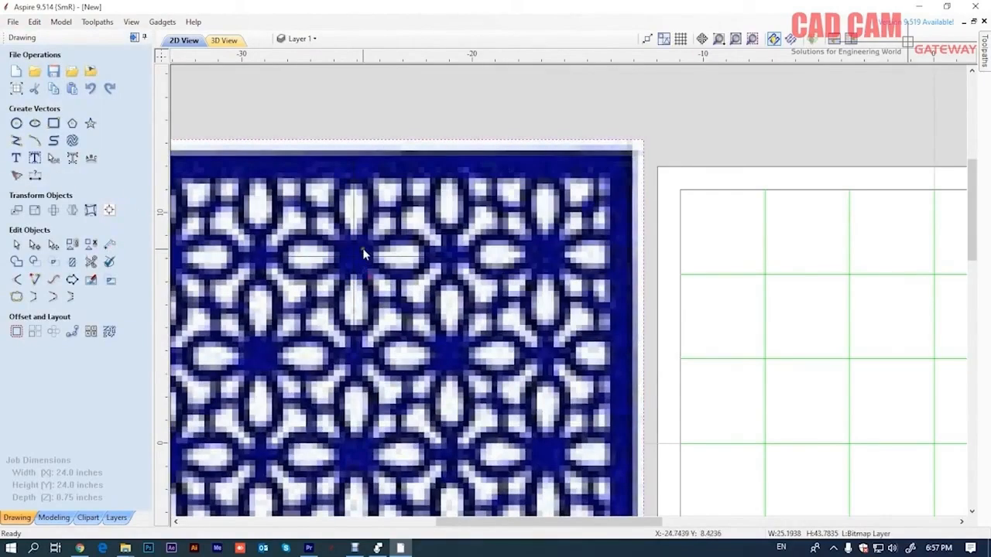
click(358, 105)
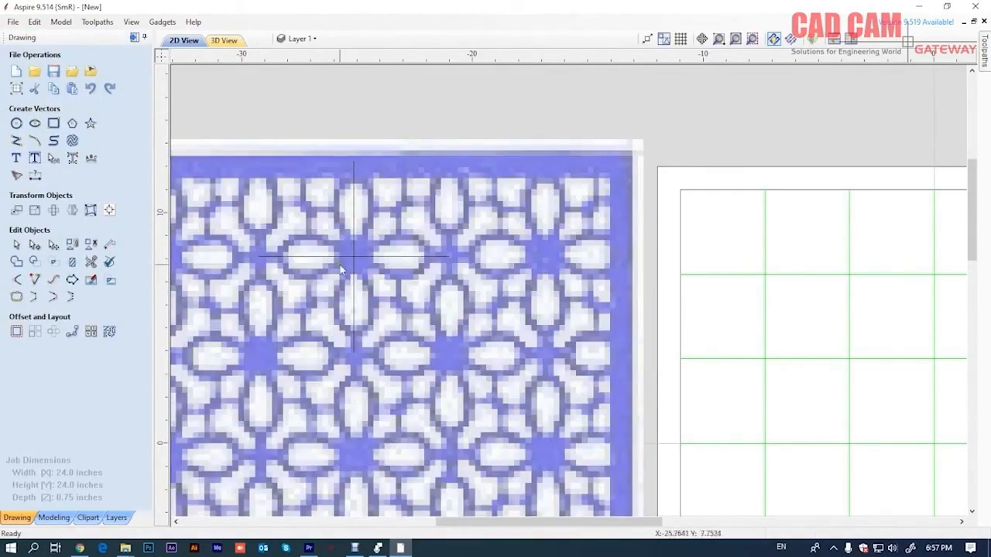
click(35, 140)
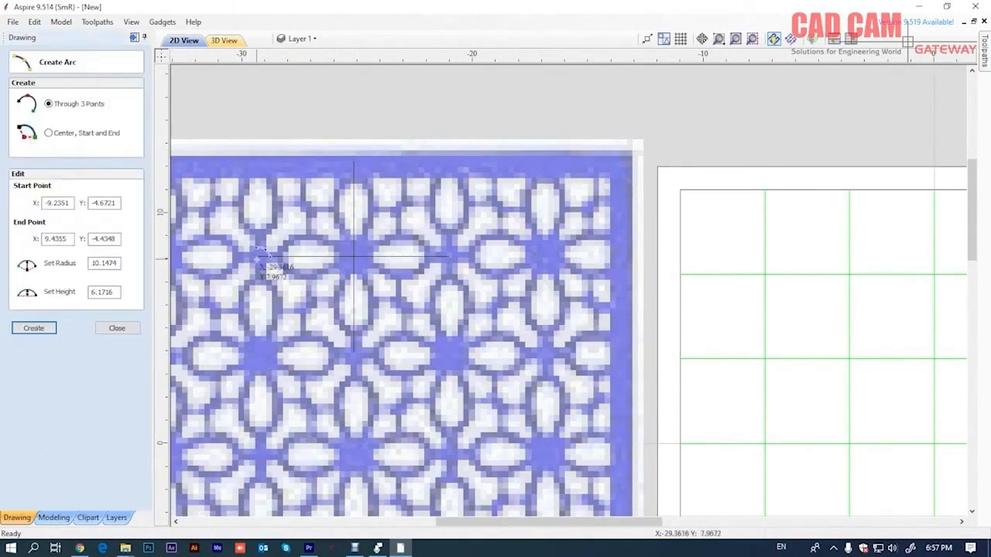
click(278, 263)
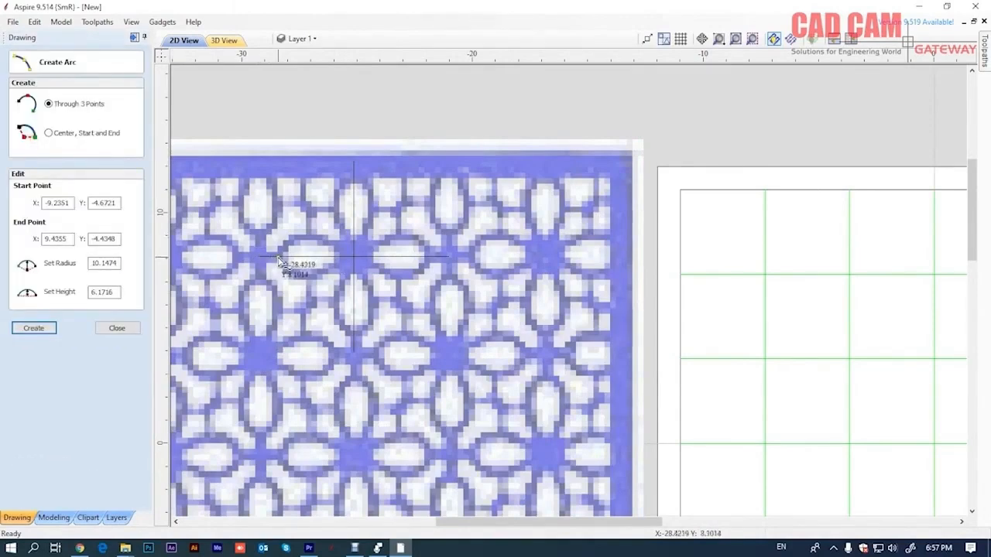
click(342, 264)
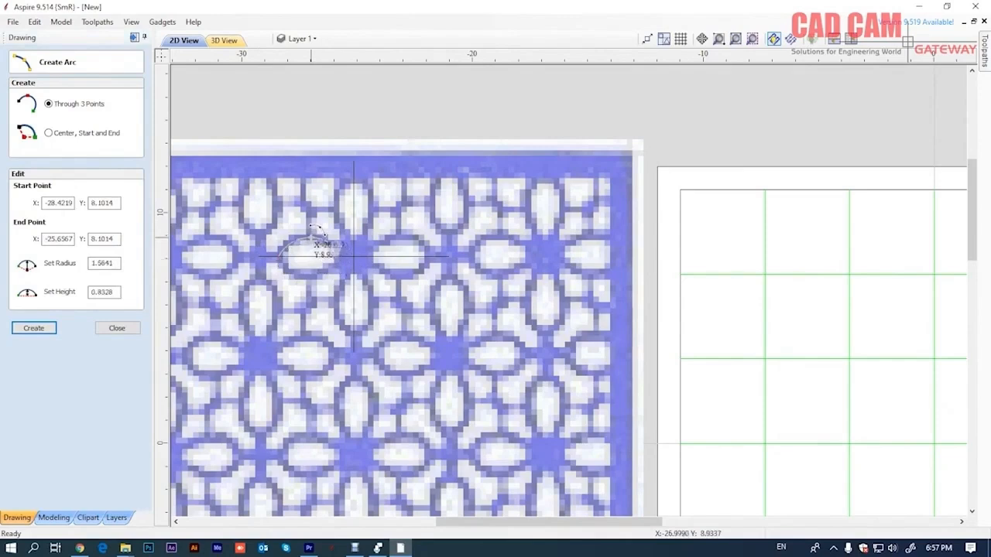
click(313, 237)
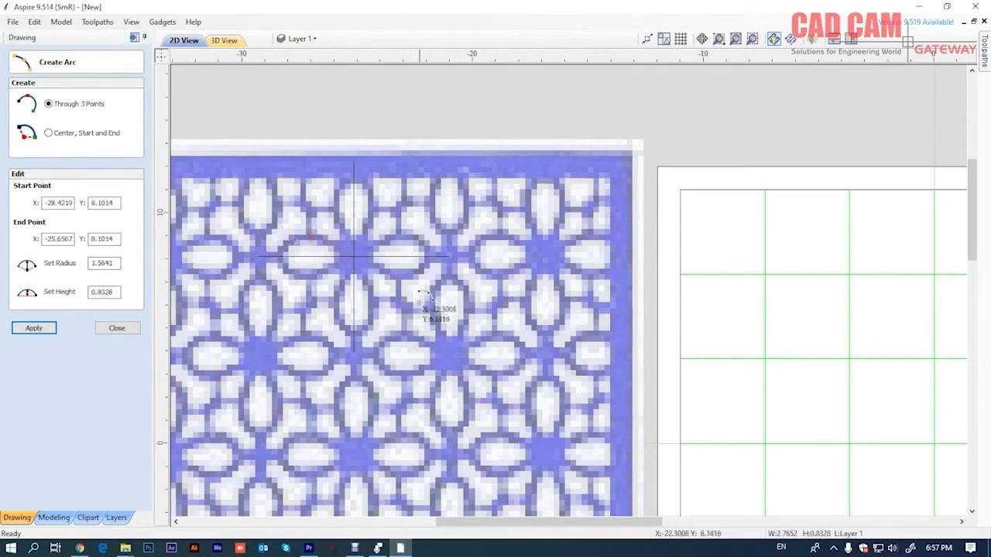
click(116, 328)
Mirror a copy of the arc downward and join the two arcs into one closed petal.
click(72, 209)
click(72, 152)
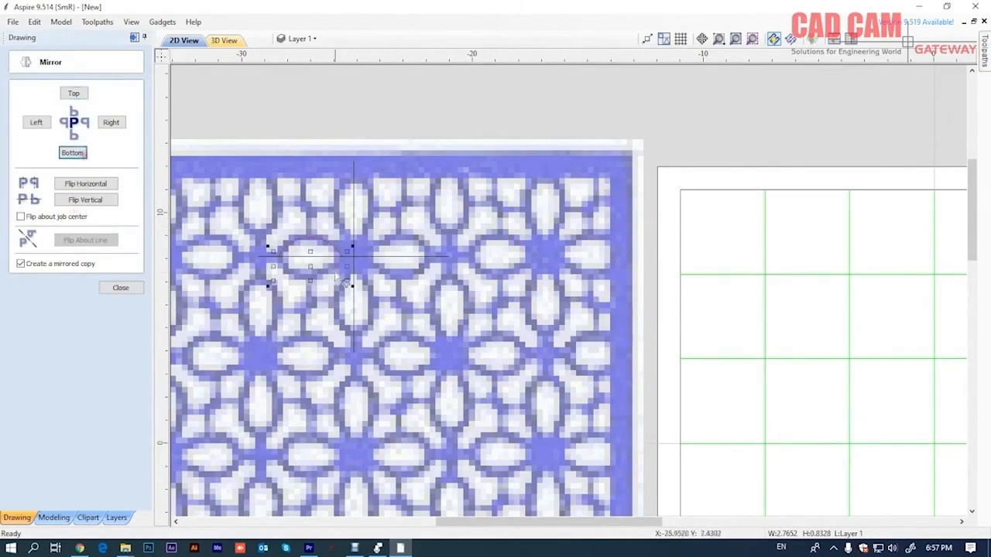
click(311, 236)
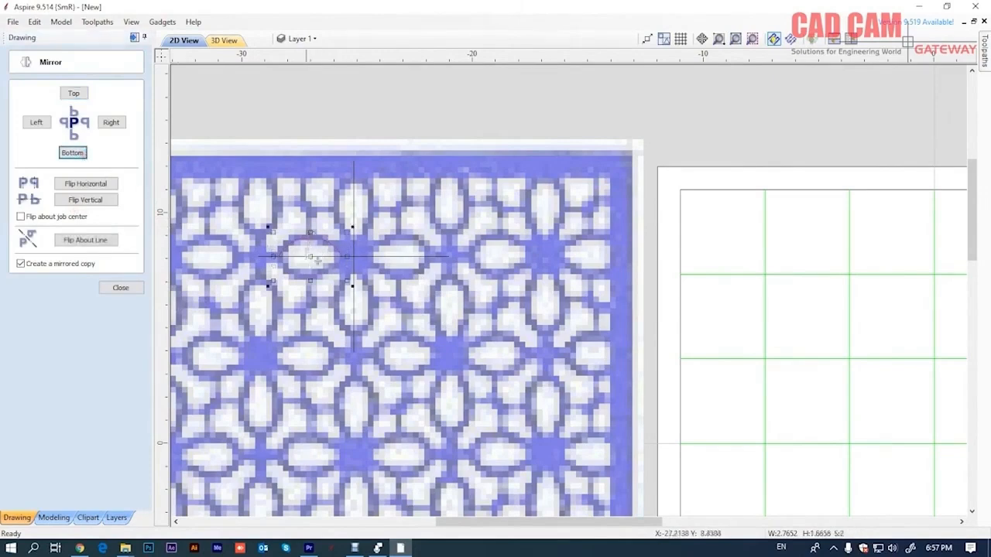
click(120, 288)
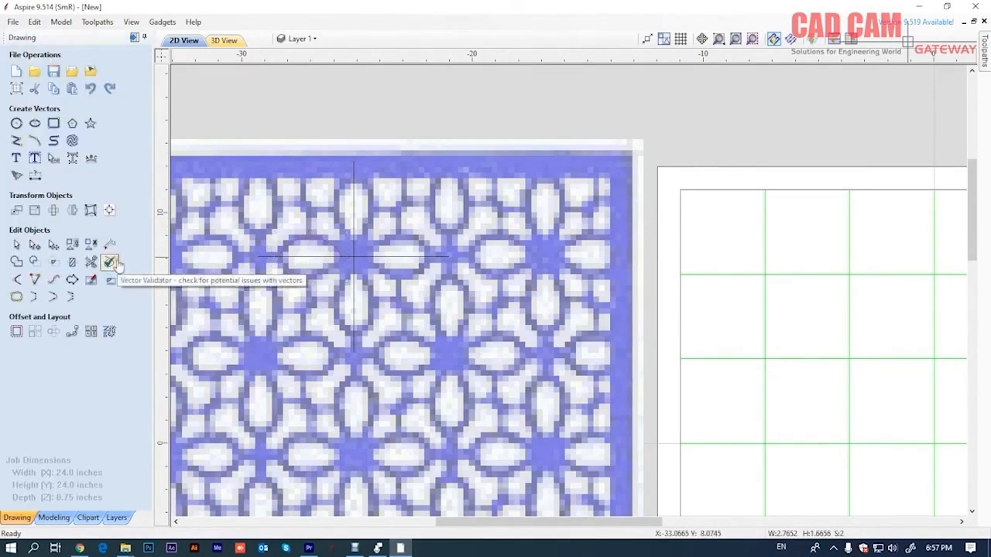
click(110, 263)
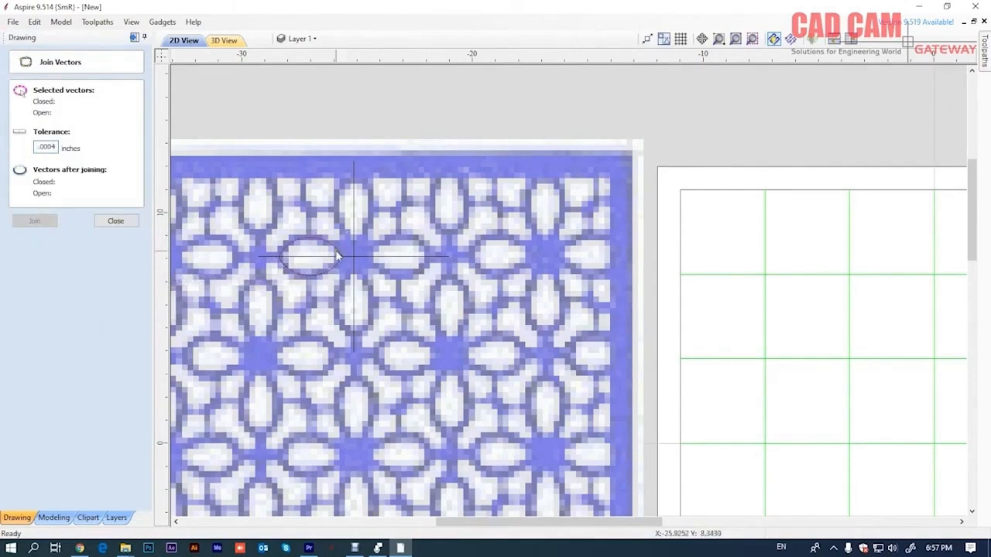
click(337, 255)
click(115, 220)
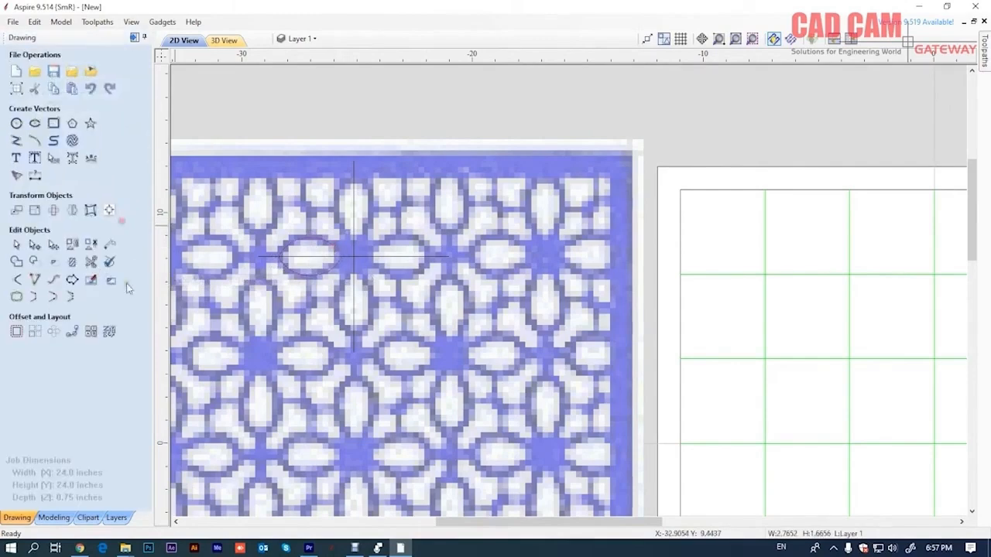
Make a grouped circular copy of the petal with 4 rotated items over 360 degrees about the cross's centre.
click(54, 332)
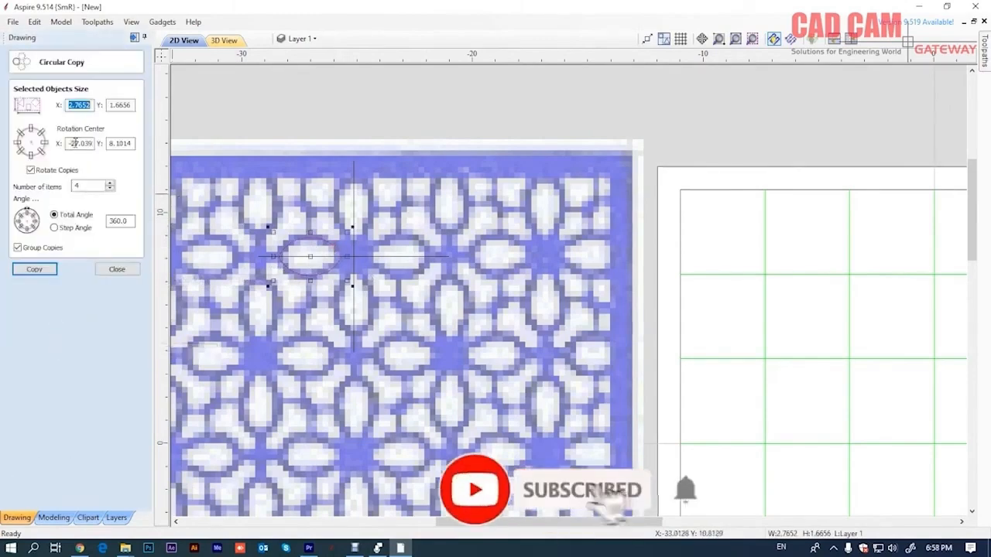
double_click(74, 143)
key(BackSpace)
click(352, 257)
click(353, 257)
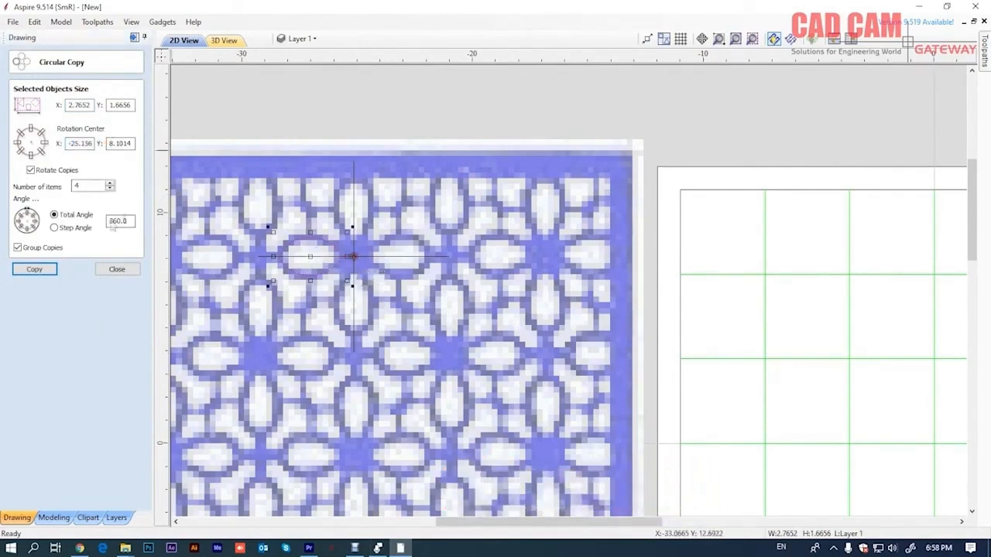
click(35, 269)
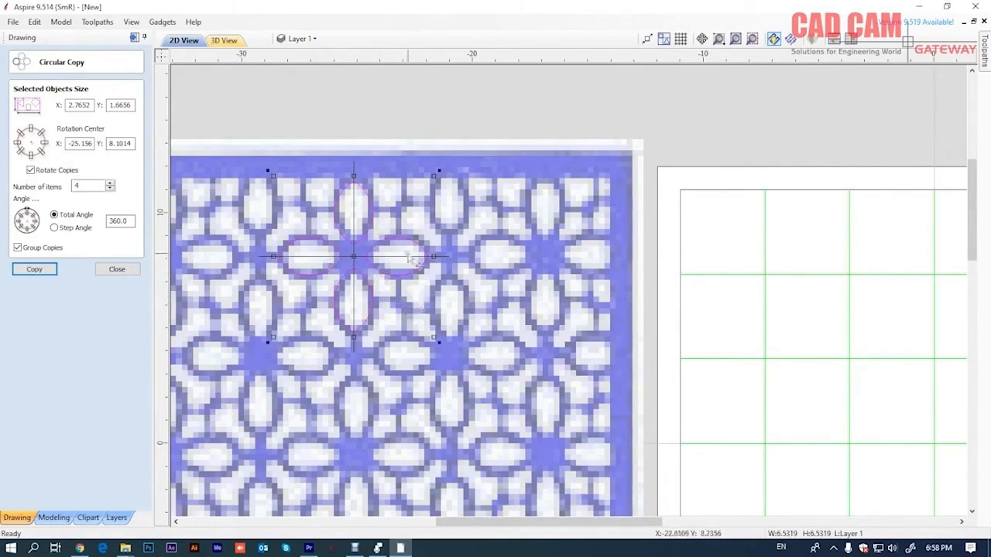
scroll(355, 256, up, 2)
scroll(354, 256, up, 3)
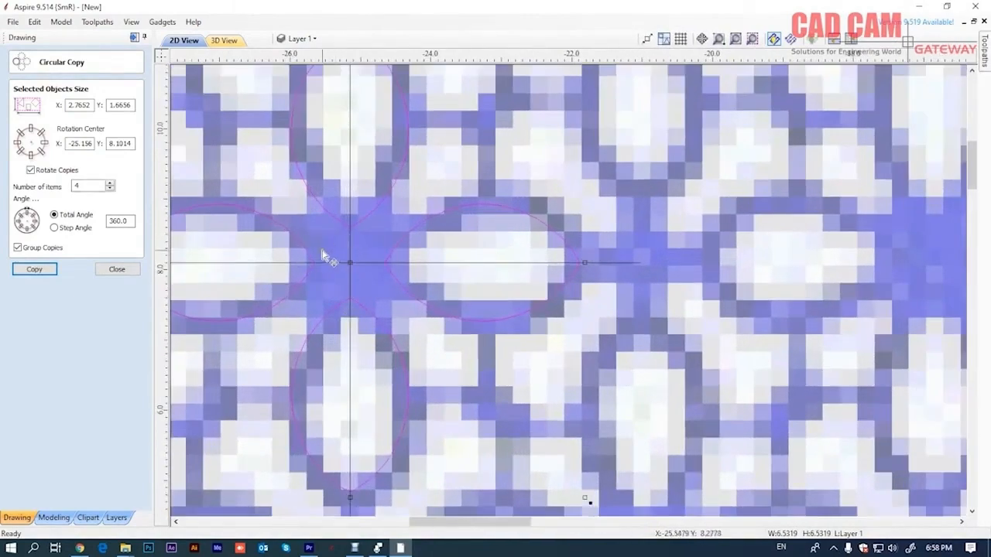
click(117, 269)
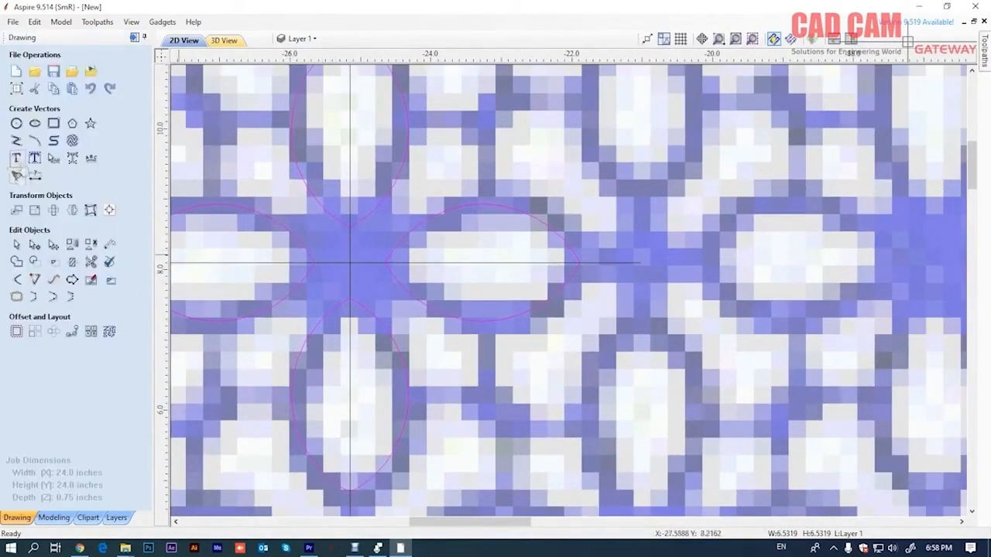
Draw a small circle at the flower's centre and resize it to 0.75 inches wide with linked proportions.
click(15, 123)
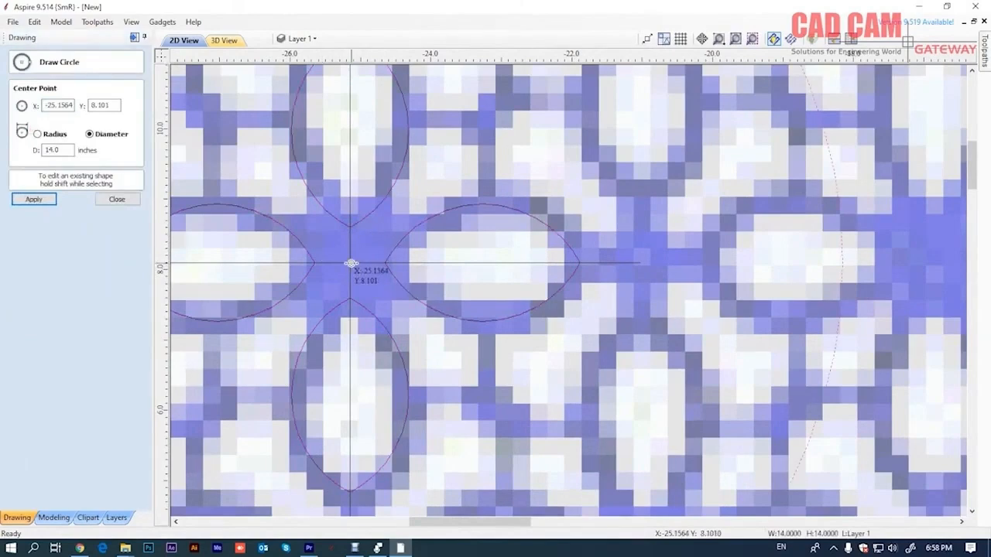
drag(353, 265, 367, 242)
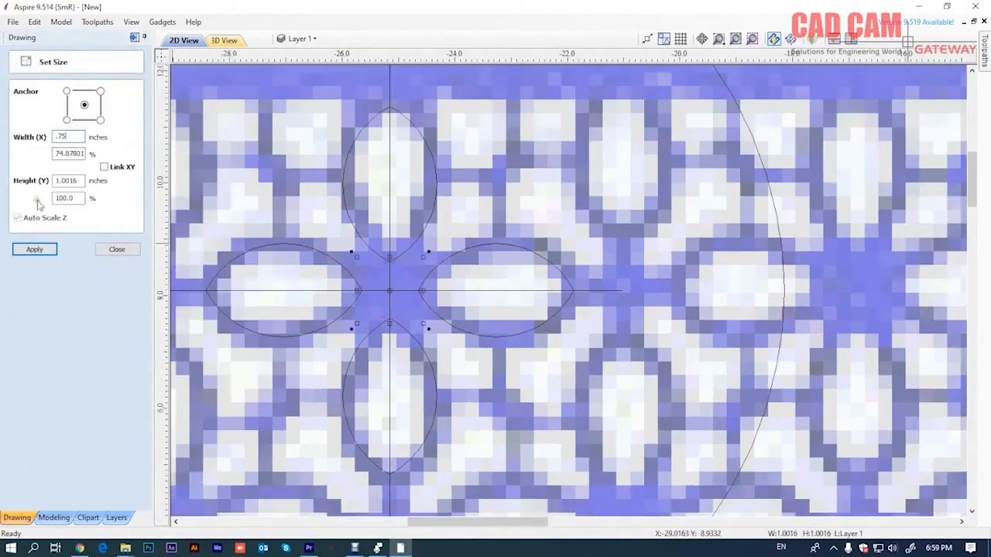
click(104, 168)
click(36, 251)
Delete the stray 14-inch circle around the flower.
click(441, 342)
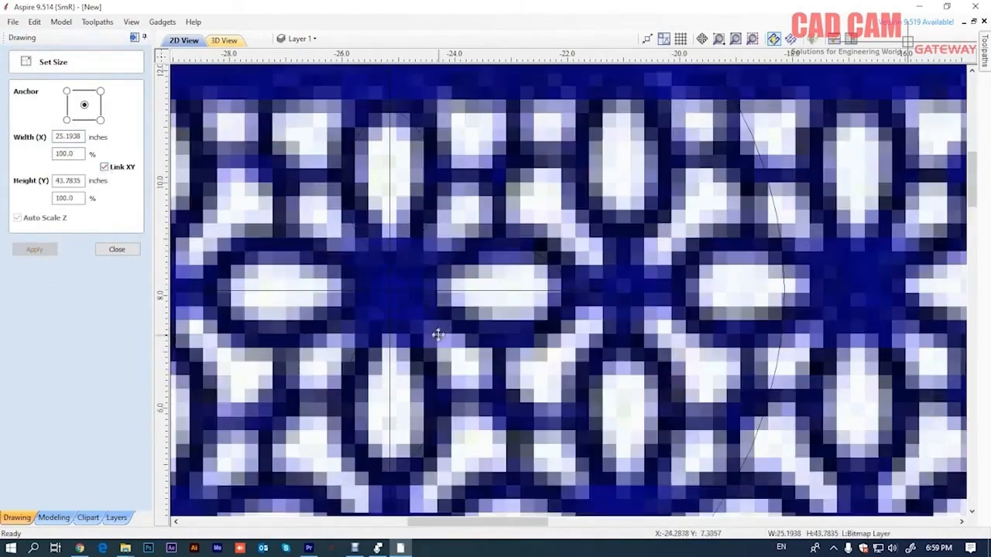
scroll(415, 158, down, 1)
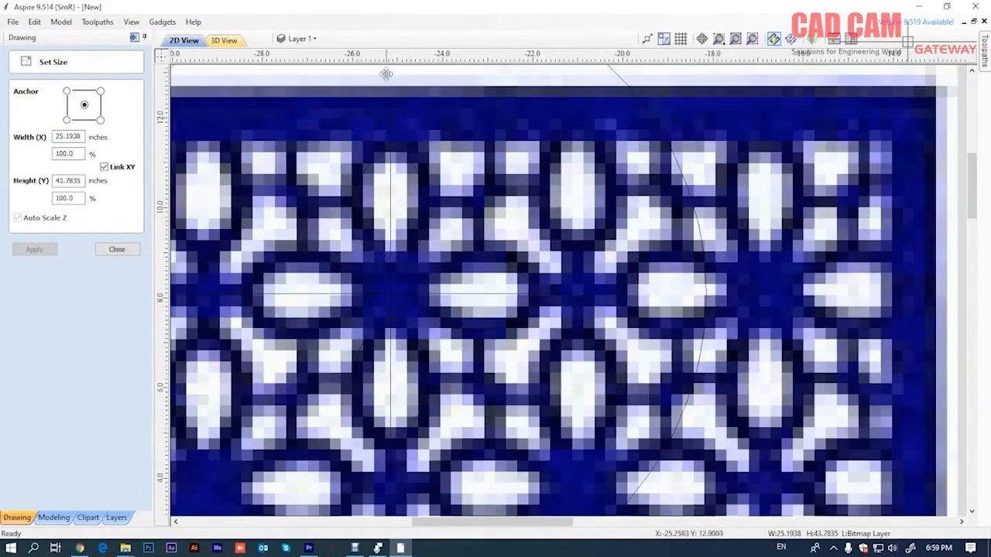
scroll(406, 159, down, 1)
click(404, 161)
scroll(481, 203, down, 2)
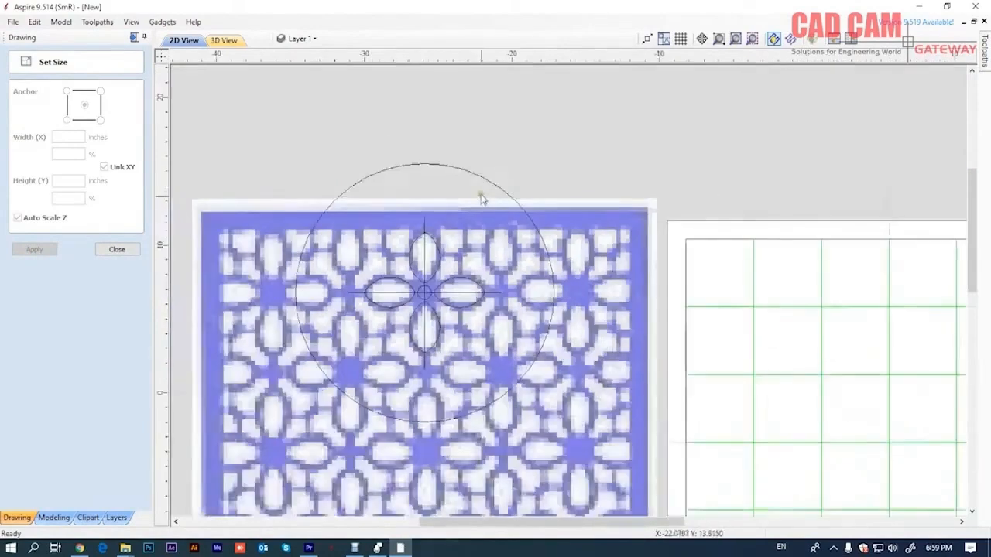
scroll(469, 188, up, 1)
click(433, 162)
click(364, 140)
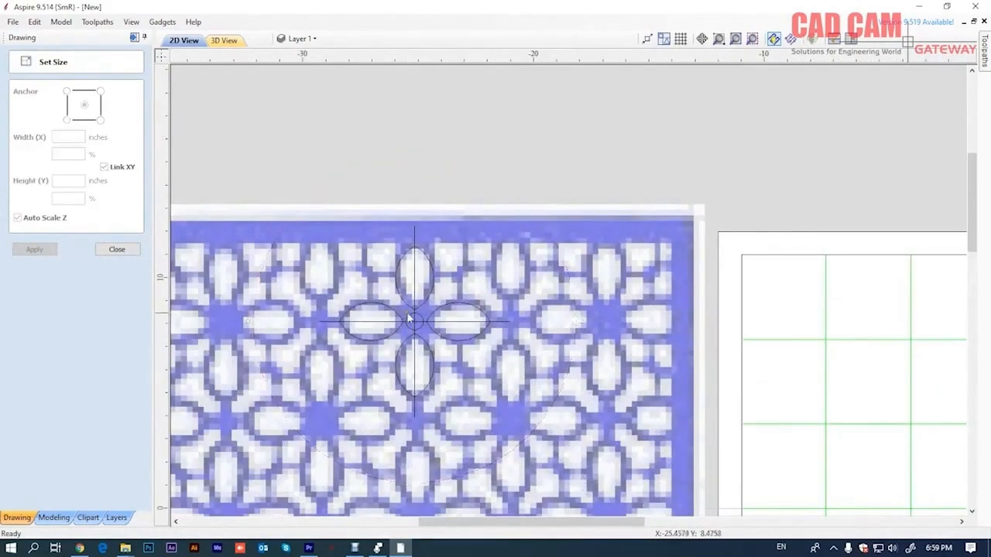
scroll(406, 314, up, 2)
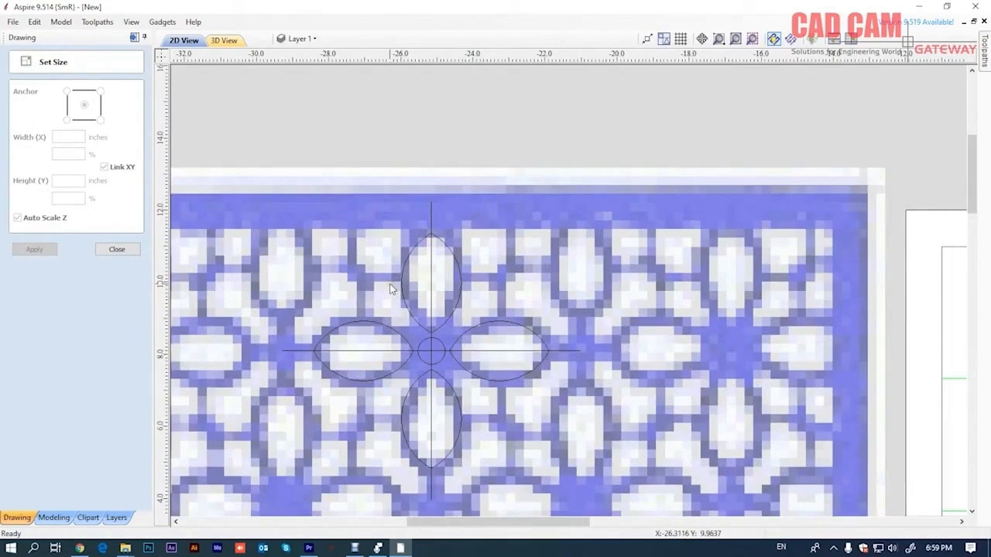
scroll(391, 289, down, 2)
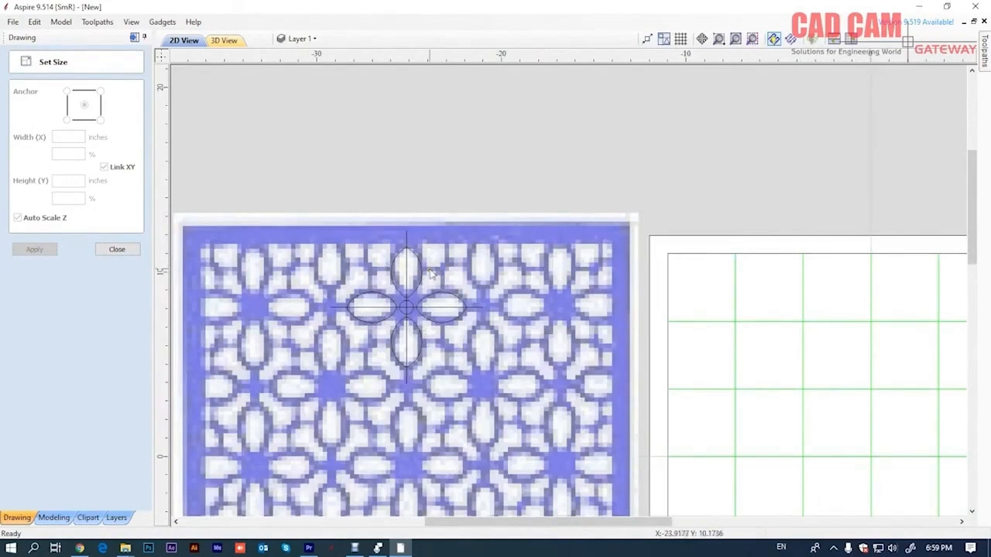
scroll(431, 273, up, 3)
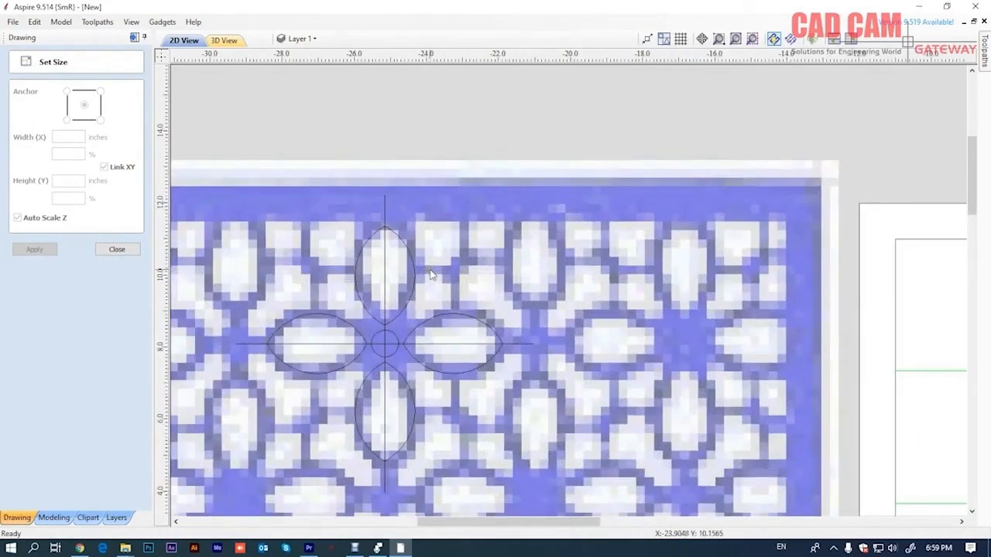
scroll(448, 265, down, 1)
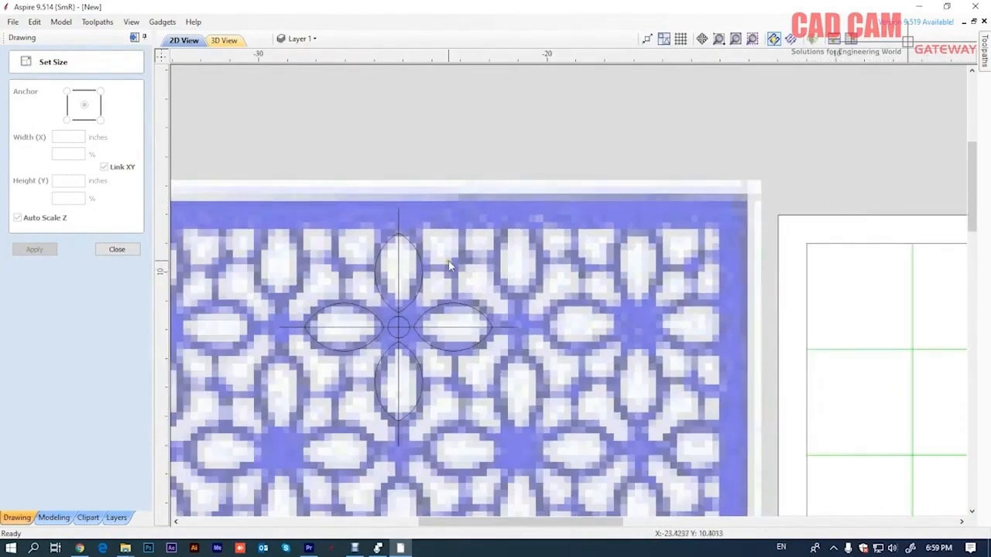
scroll(408, 285, down, 1)
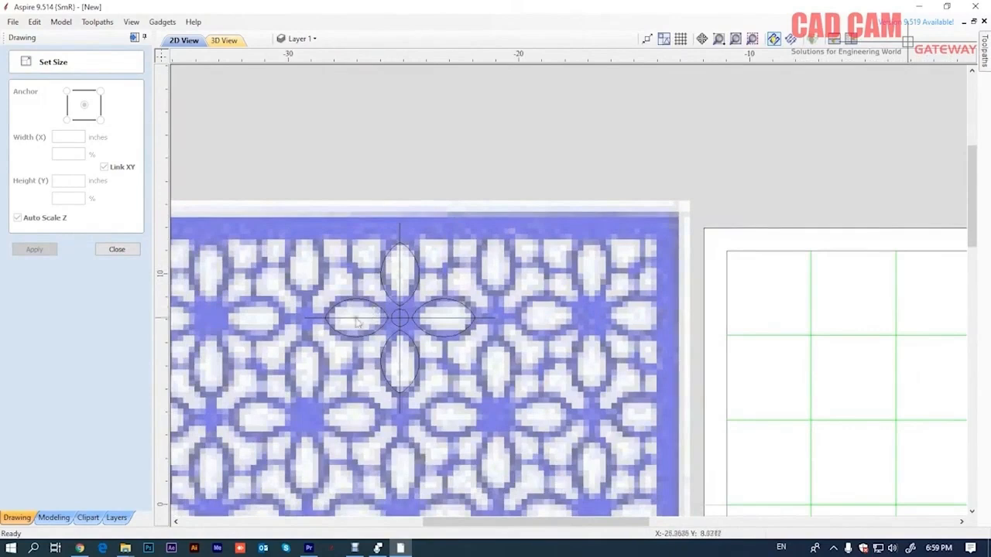
Move the petals and centre circle together from the reference image to the grid's upper-left interior crossing.
click(352, 323)
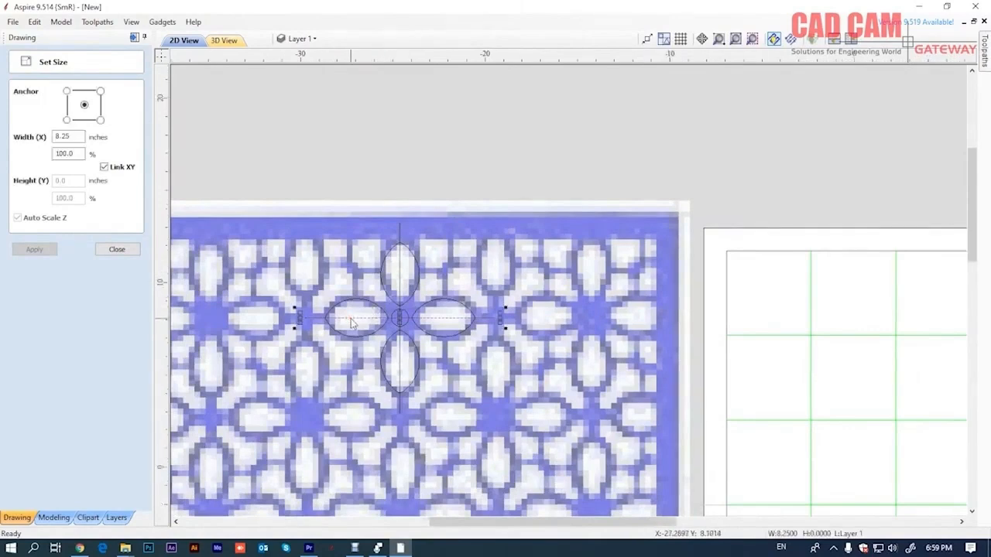
scroll(352, 324, down, 1)
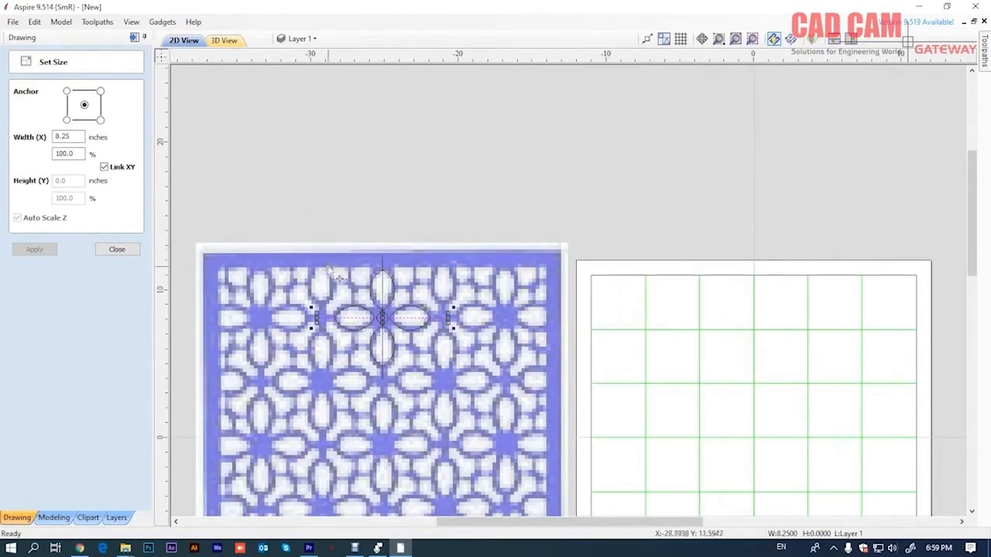
drag(400, 350, 434, 368)
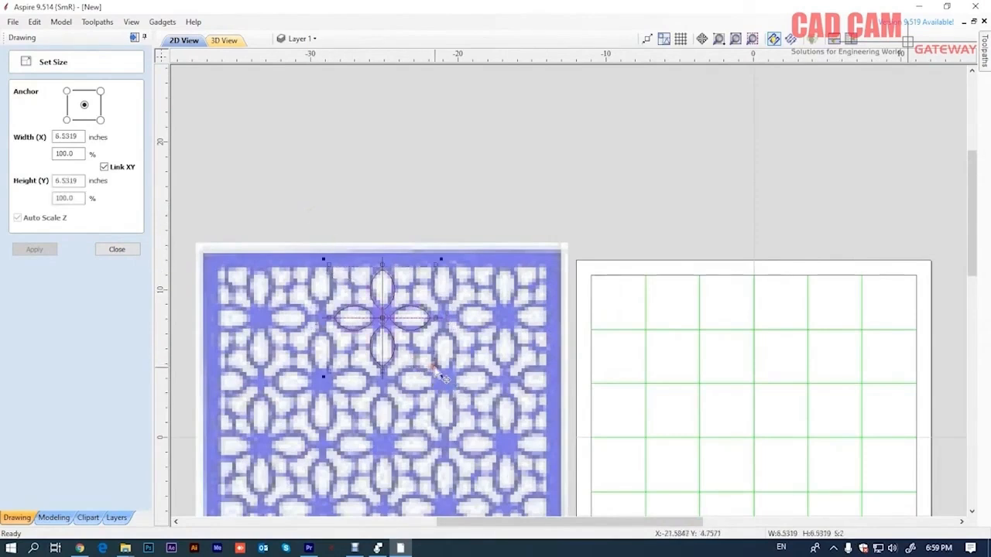
drag(383, 318, 646, 331)
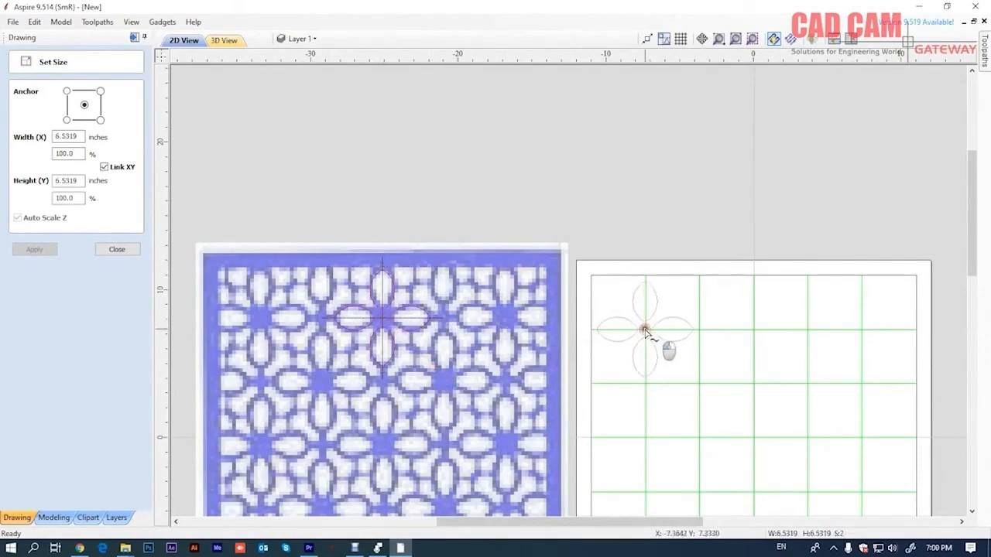
Align the centre of the moved flower exactly with the grid lines' intersection.
scroll(647, 330, up, 2)
scroll(648, 330, up, 5)
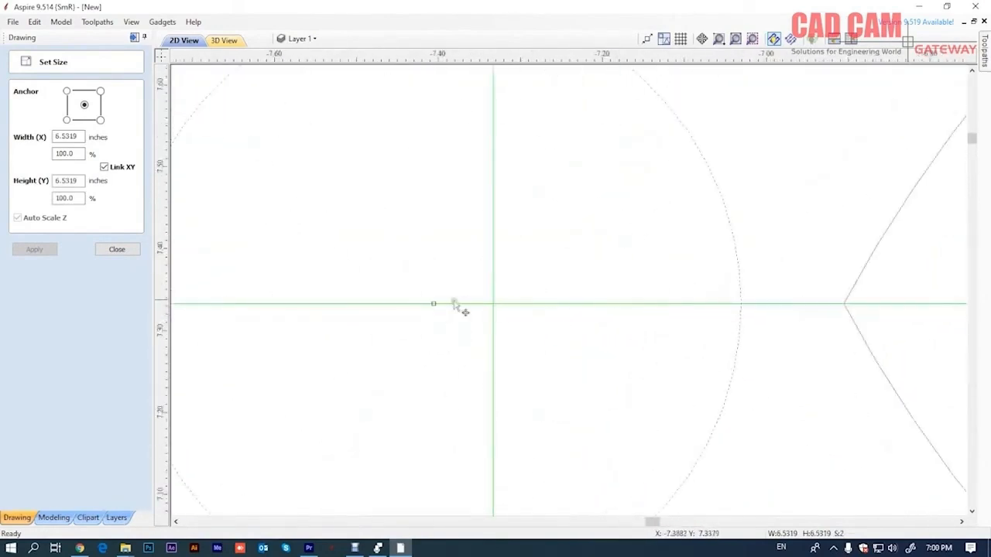
drag(436, 300, 493, 307)
scroll(495, 309, down, 3)
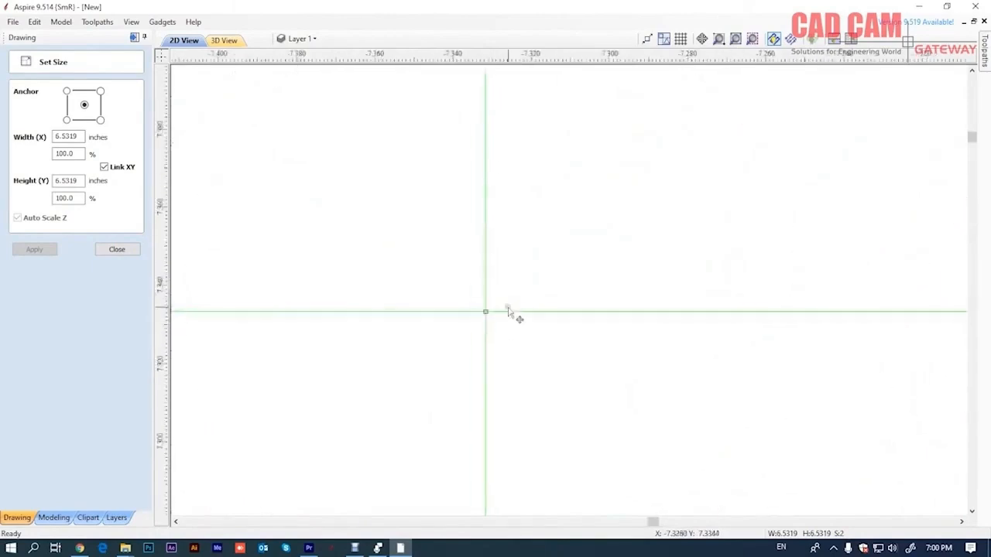
scroll(502, 316, down, 10)
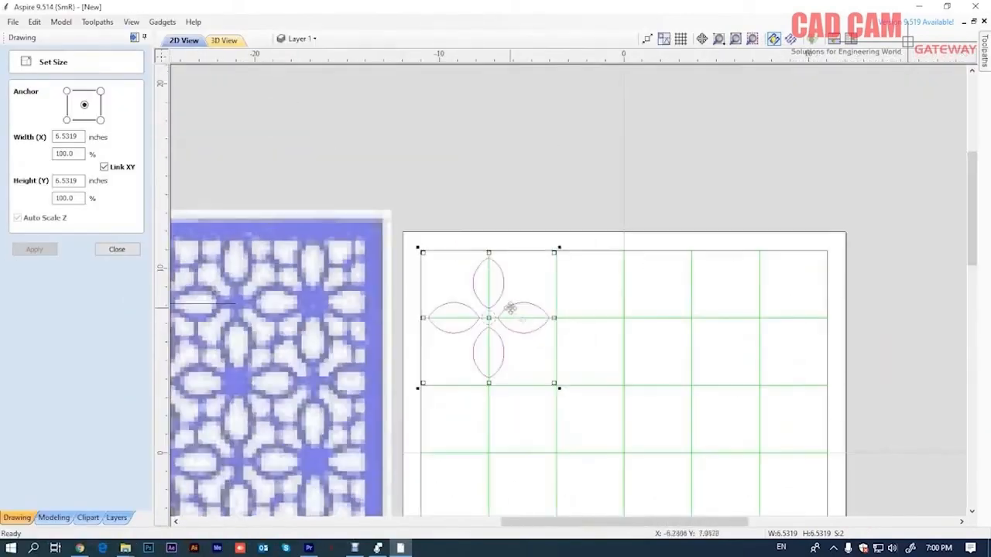
scroll(470, 331, up, 1)
drag(466, 176, 550, 249)
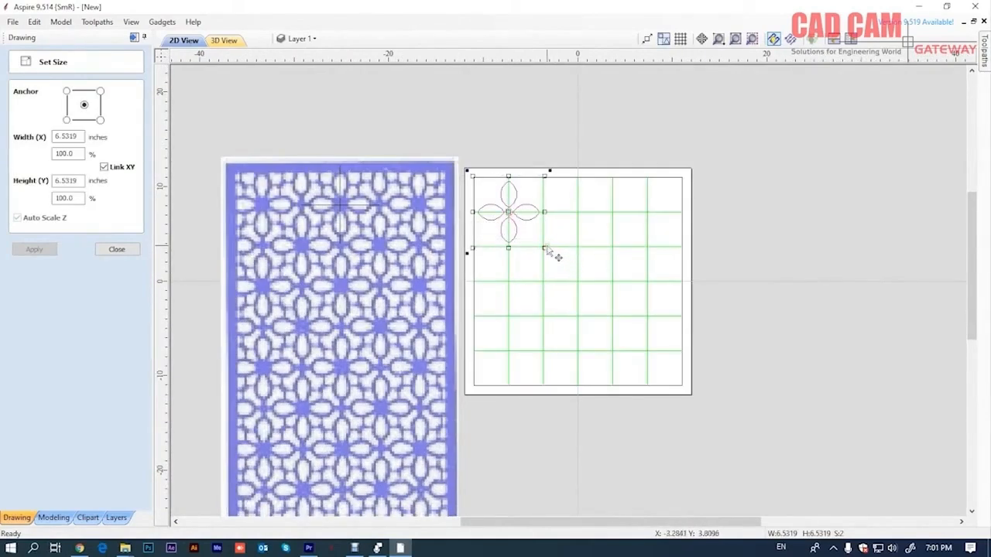
Array-copy the flower in 4 rows and 7 columns with offsets X 3.66, Y -7.33 and a Y displacement of 3.66.
click(116, 250)
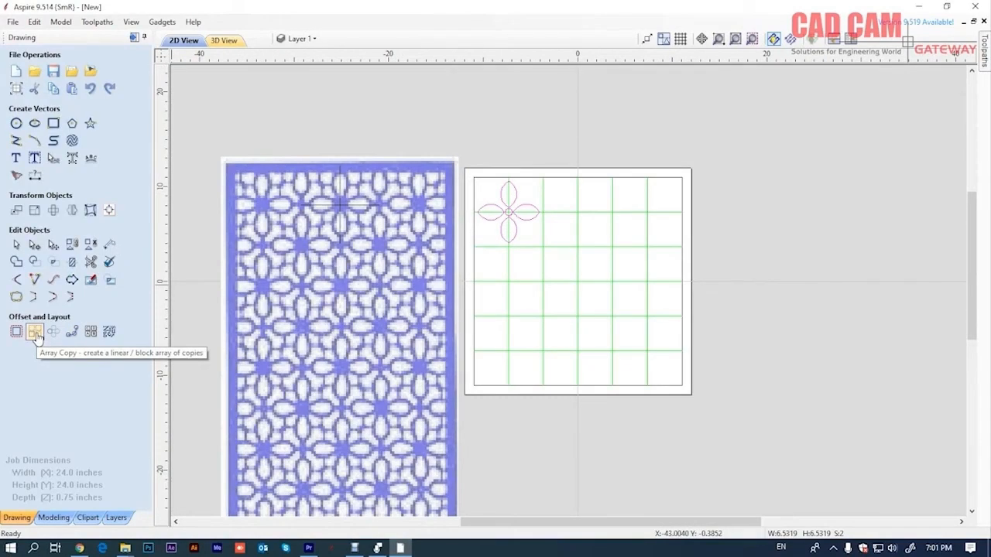
click(34, 332)
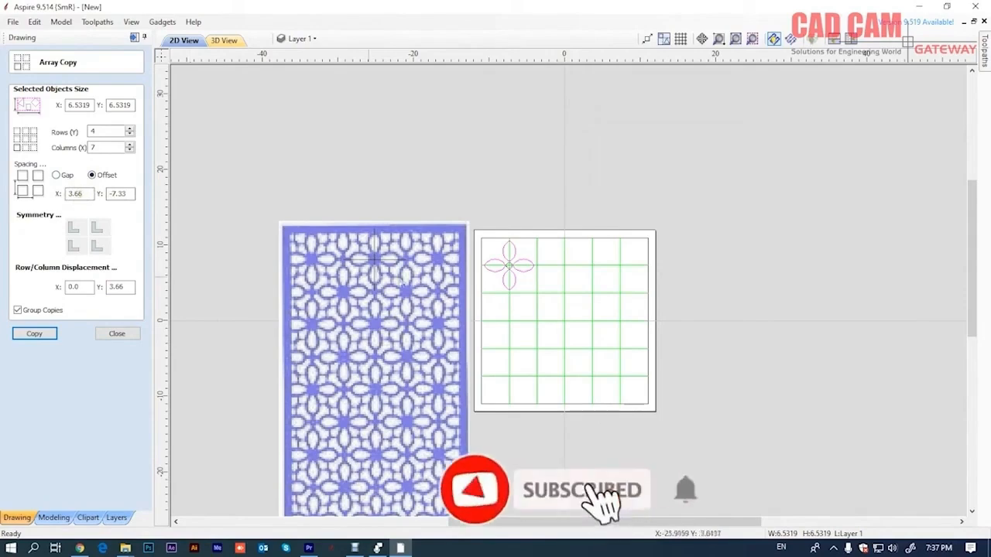
scroll(511, 264, up, 3)
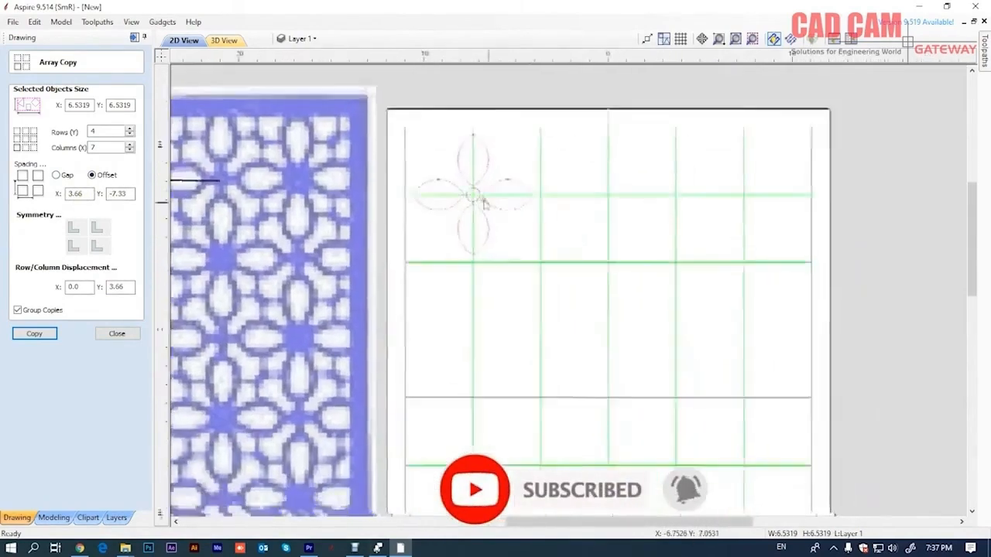
scroll(484, 203, down, 2)
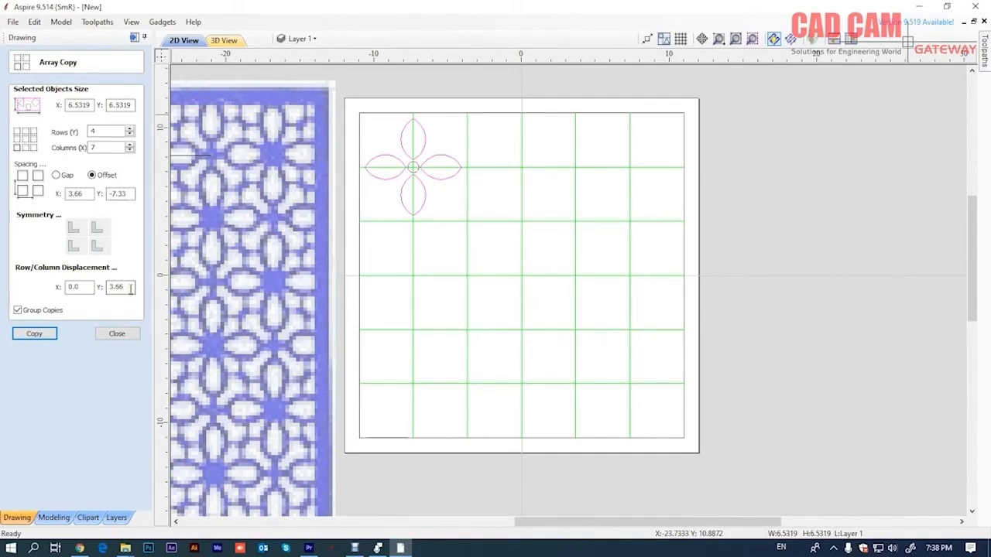
scroll(393, 247, down, 3)
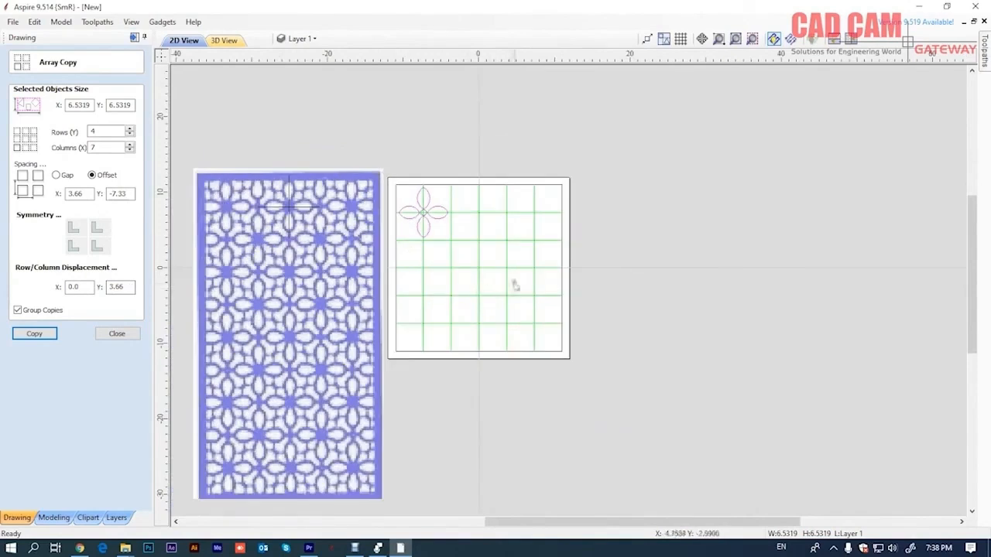
click(35, 336)
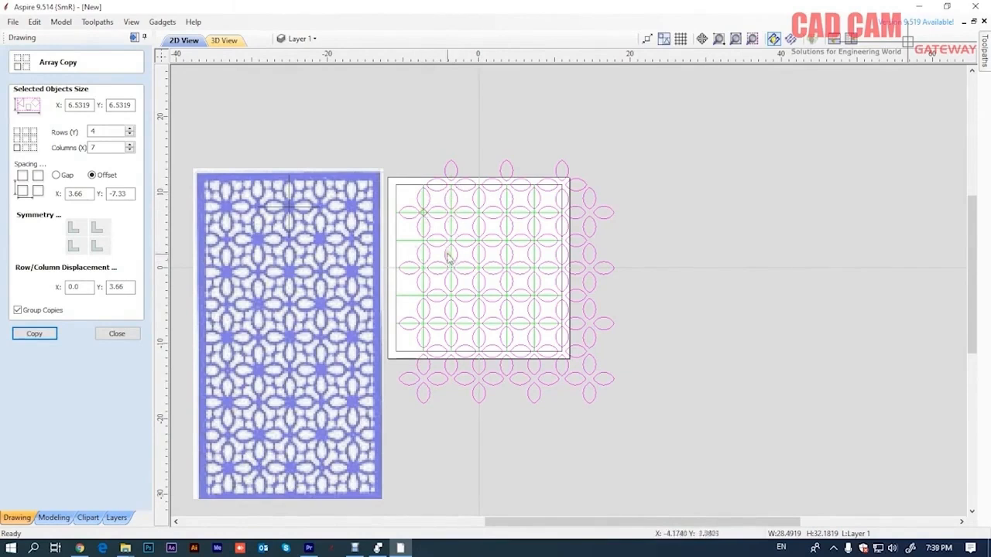
Undo the array and try copying the flower again with a Y row/column displacement of 0.
click(126, 288)
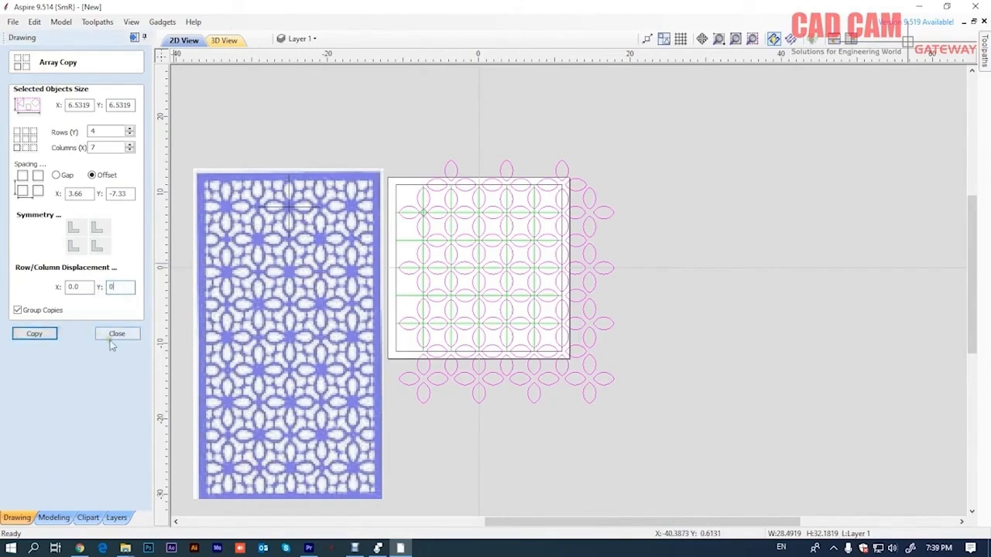
key(ctrl+z)
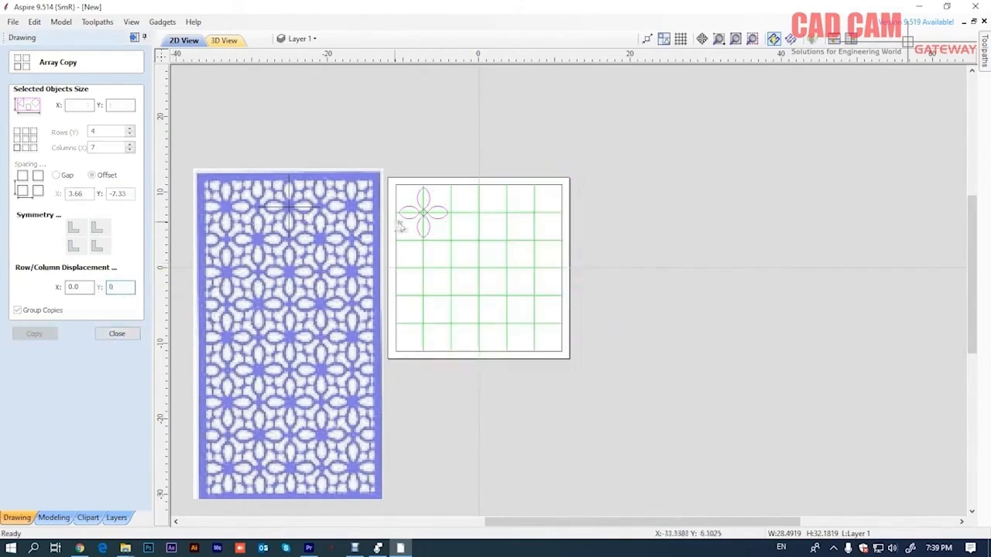
click(424, 227)
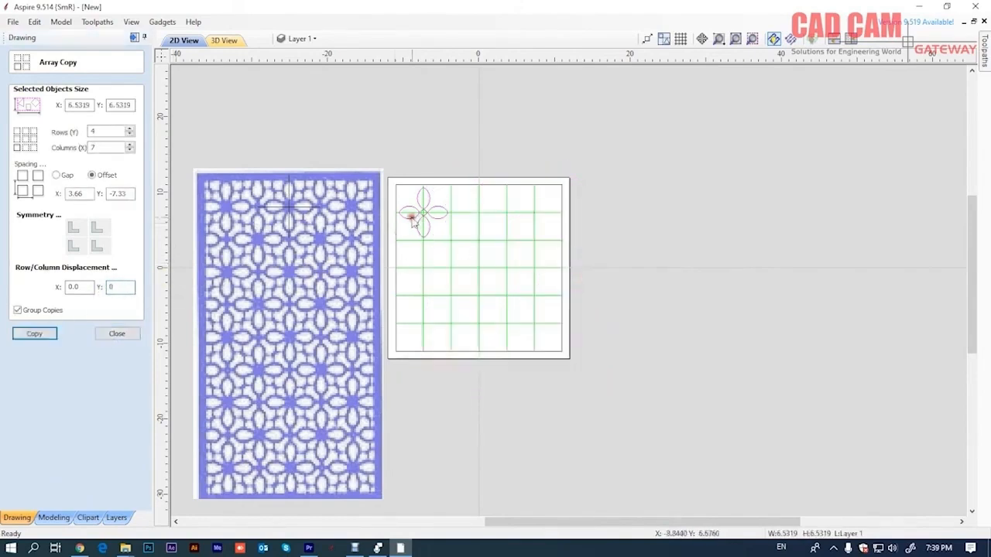
click(34, 334)
scroll(414, 223, up, 3)
scroll(437, 221, up, 3)
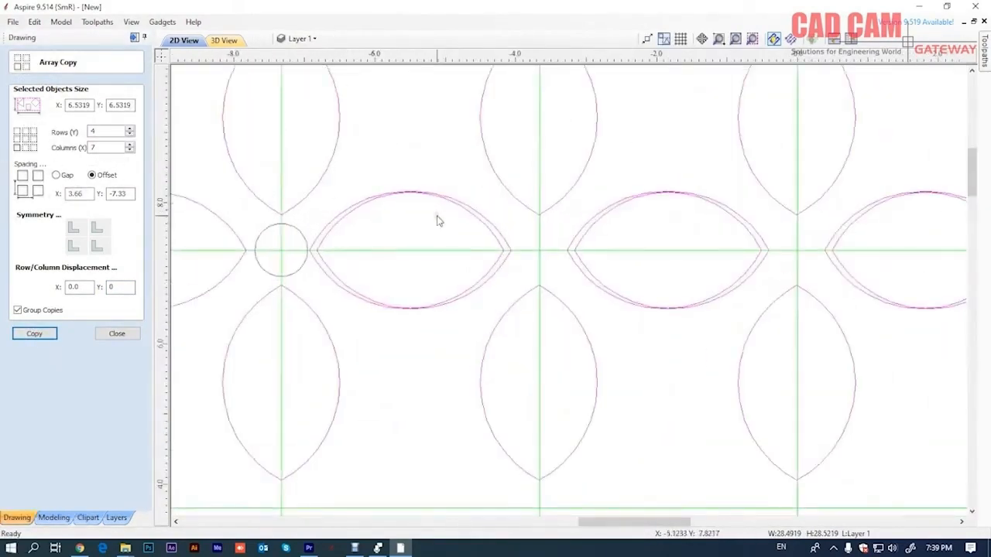
scroll(435, 218, down, 6)
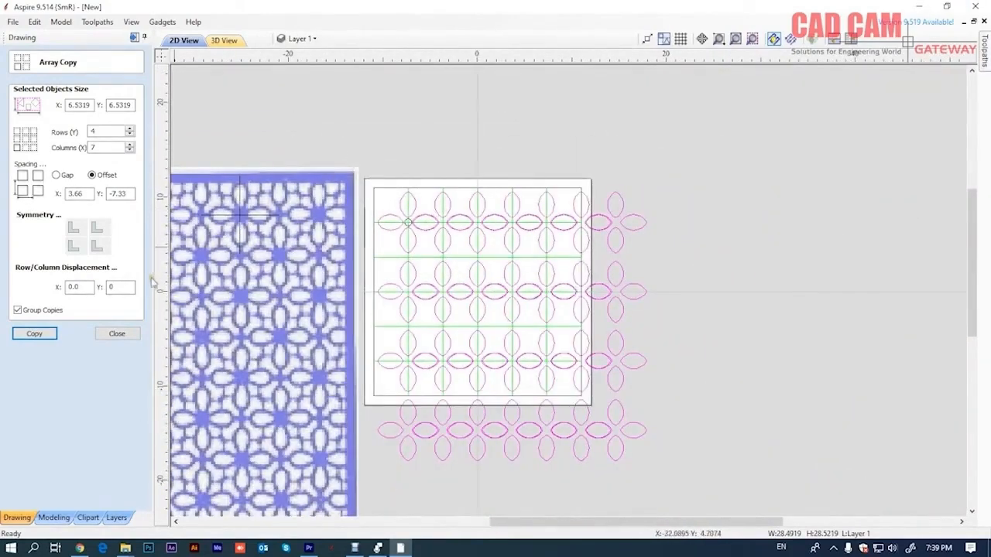
Undo the zero-displacement array and copy the flower in 4 rows and 8 columns with a Y displacement of 3.66.
key(ctrl+z)
click(381, 217)
click(122, 288)
drag(122, 288, 66, 288)
click(123, 287)
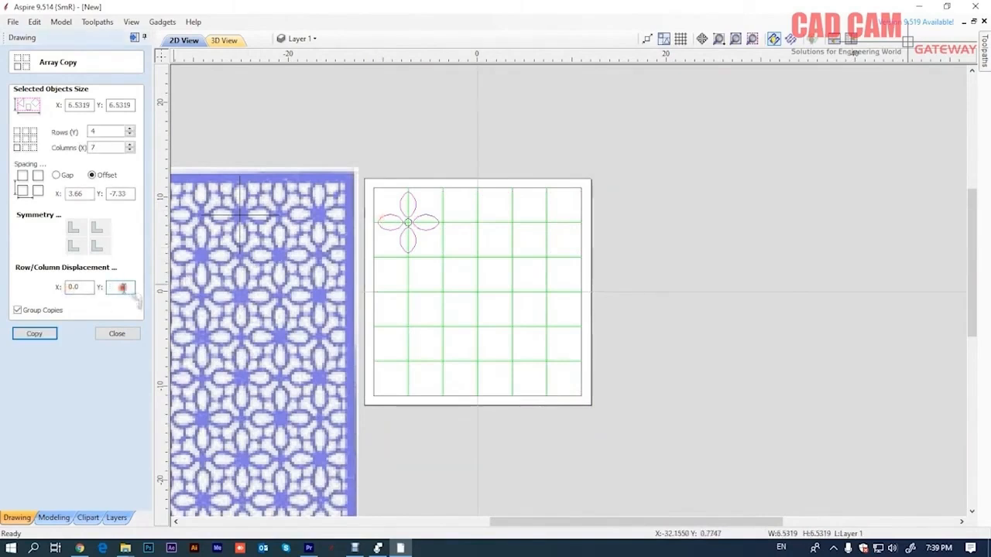
text(3.66)
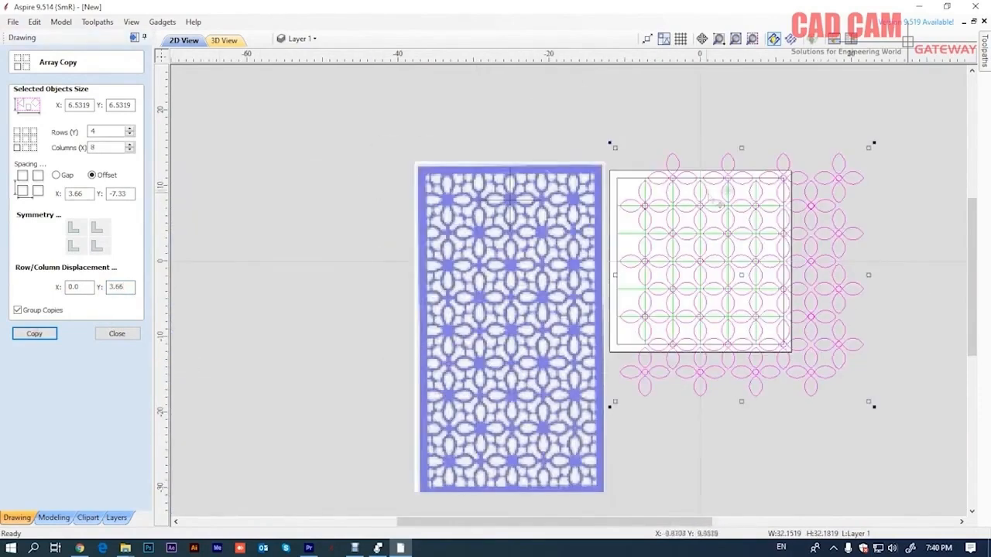
Move the whole flower array horizontally so a top-row flower's centre sits exactly on the inner square's upper-left corner.
scroll(619, 201, up, 2)
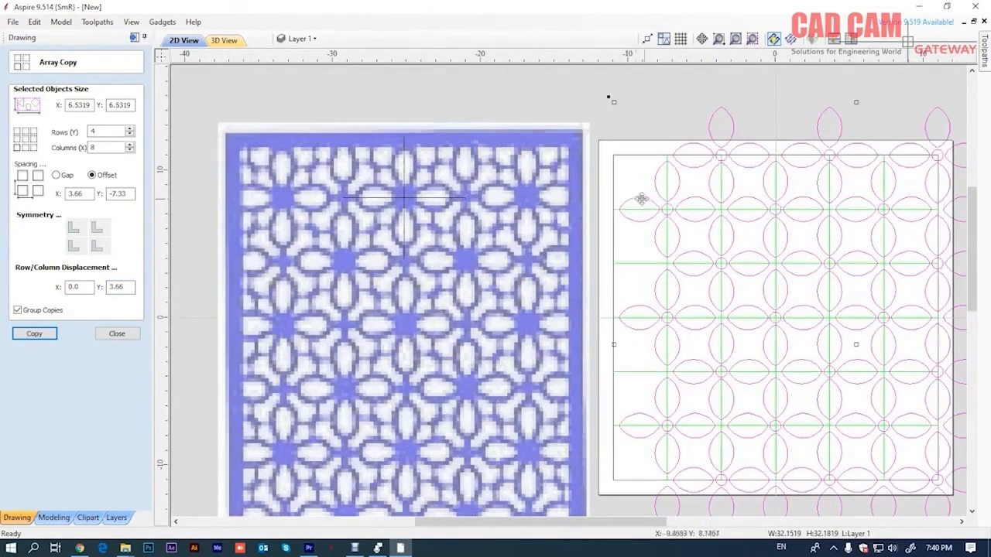
scroll(685, 167, up, 1)
scroll(692, 168, up, 1)
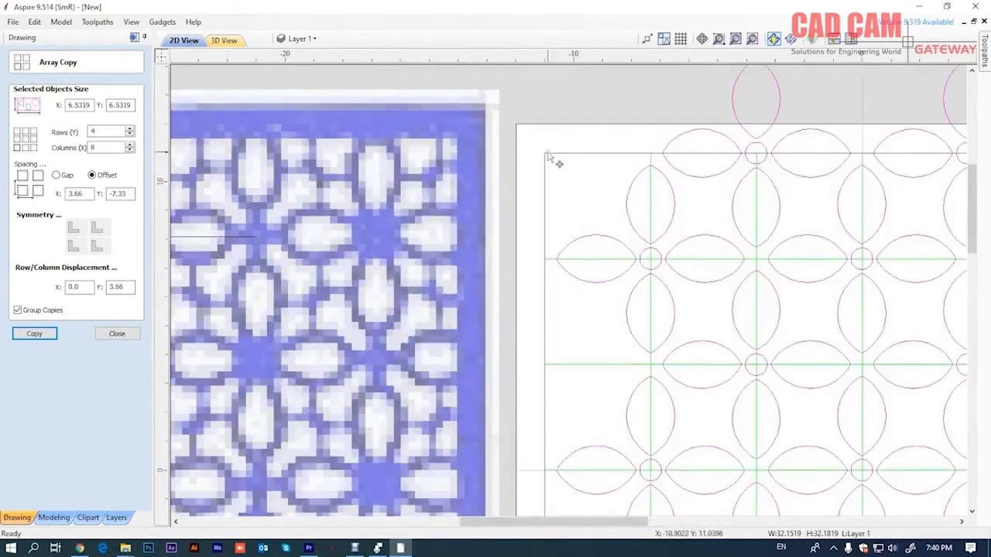
scroll(654, 166, down, 2)
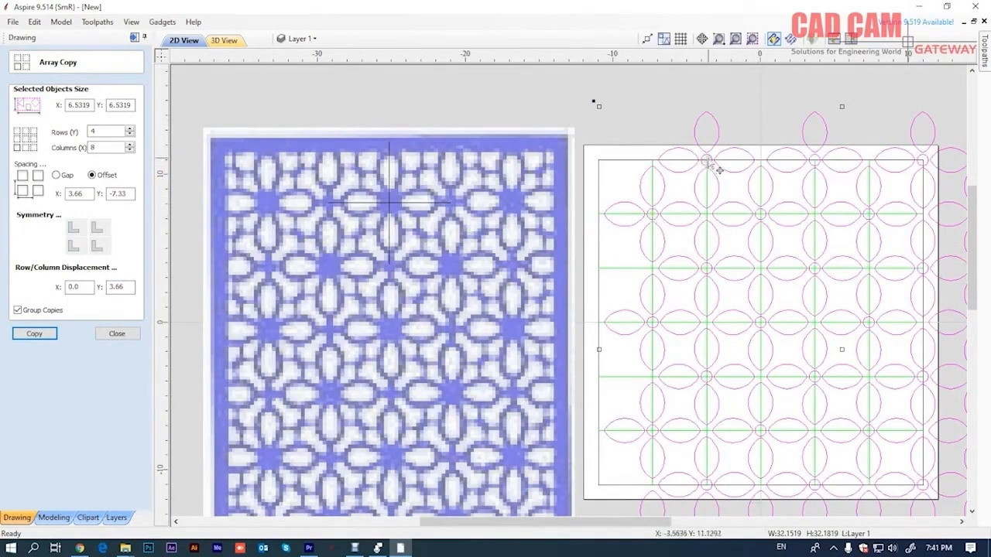
scroll(707, 161, up, 2)
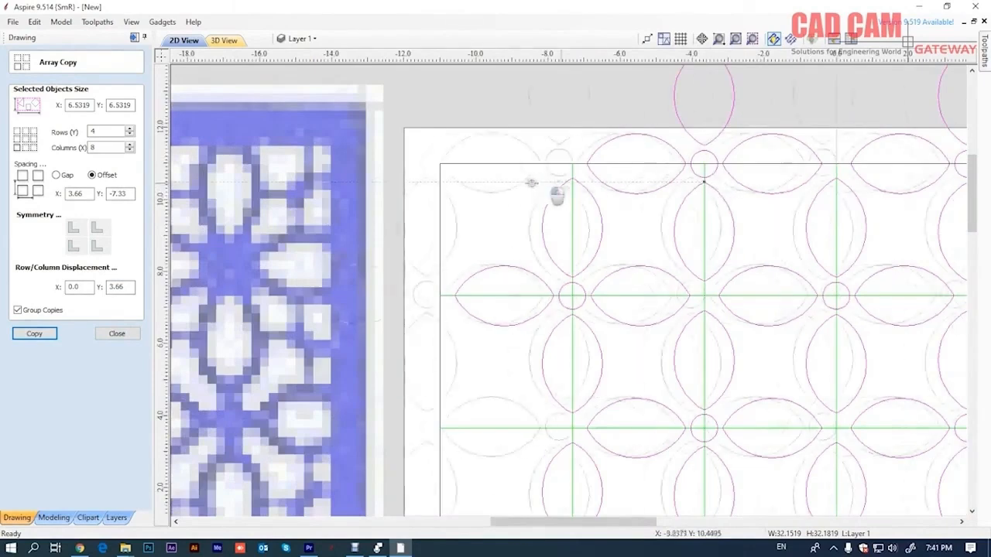
drag(472, 186, 440, 188)
scroll(440, 188, up, 8)
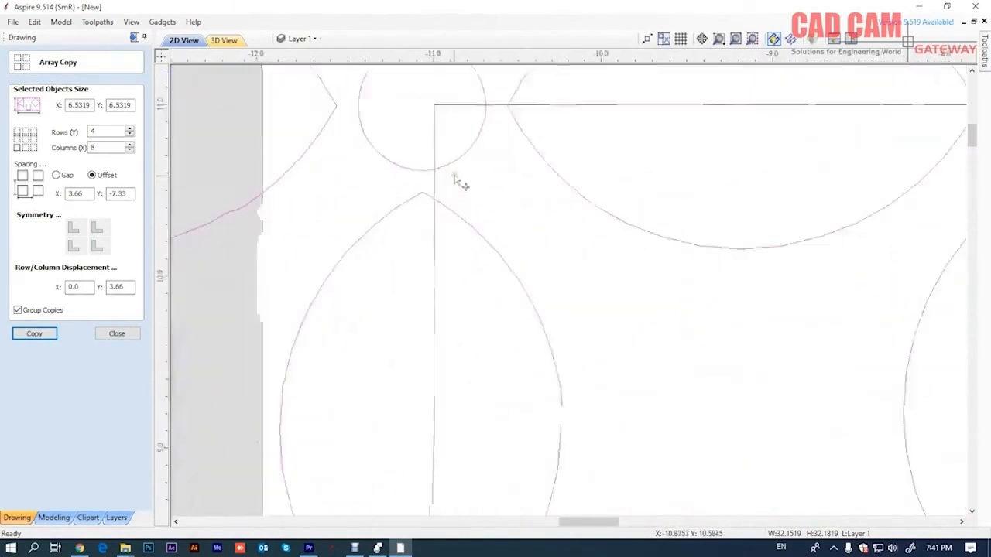
drag(361, 226, 393, 223)
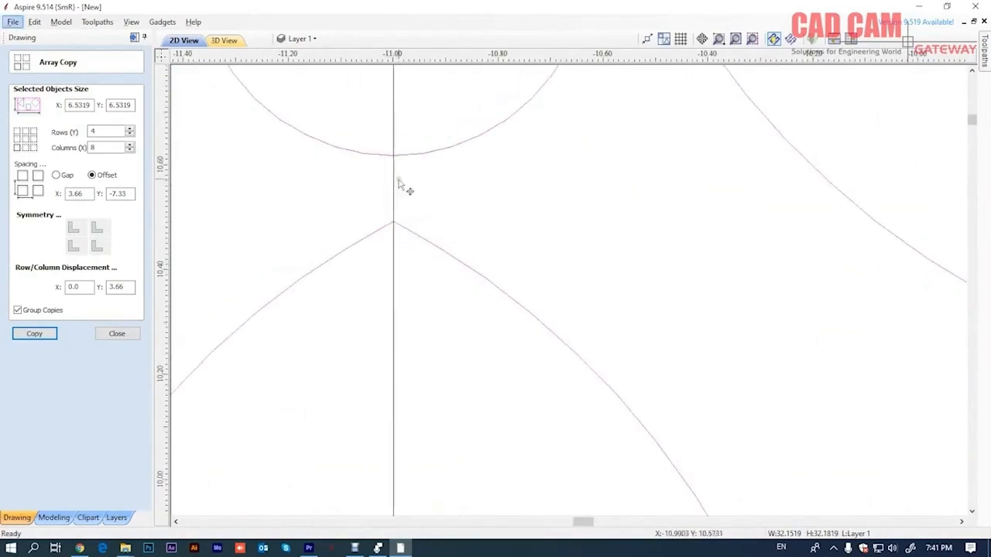
click(117, 333)
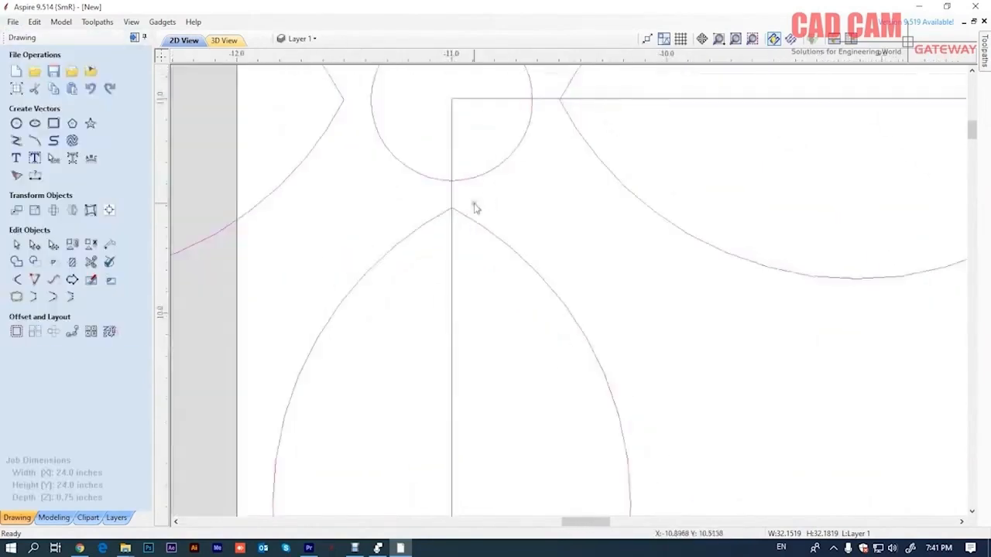
Trim the flower array with the inner square as boundary, using the option to clear outside the boundary.
scroll(480, 201, down, 8)
scroll(474, 161, down, 1)
scroll(486, 201, up, 1)
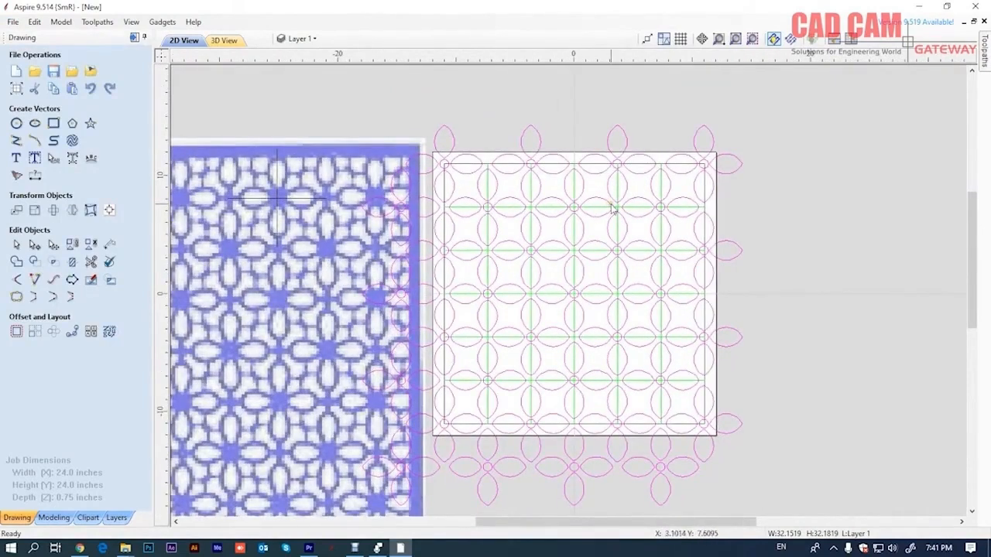
scroll(705, 196, down, 1)
scroll(704, 196, up, 1)
click(608, 139)
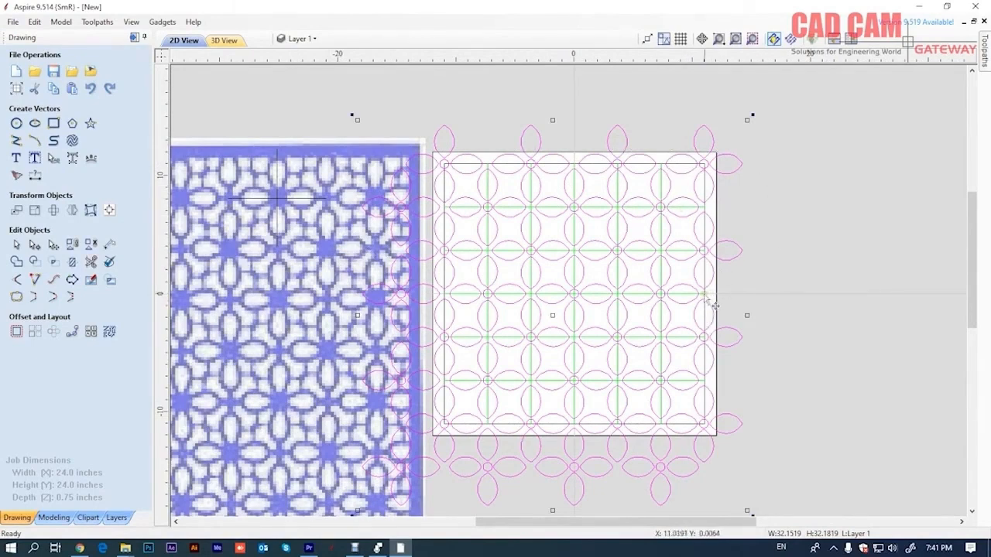
click(72, 265)
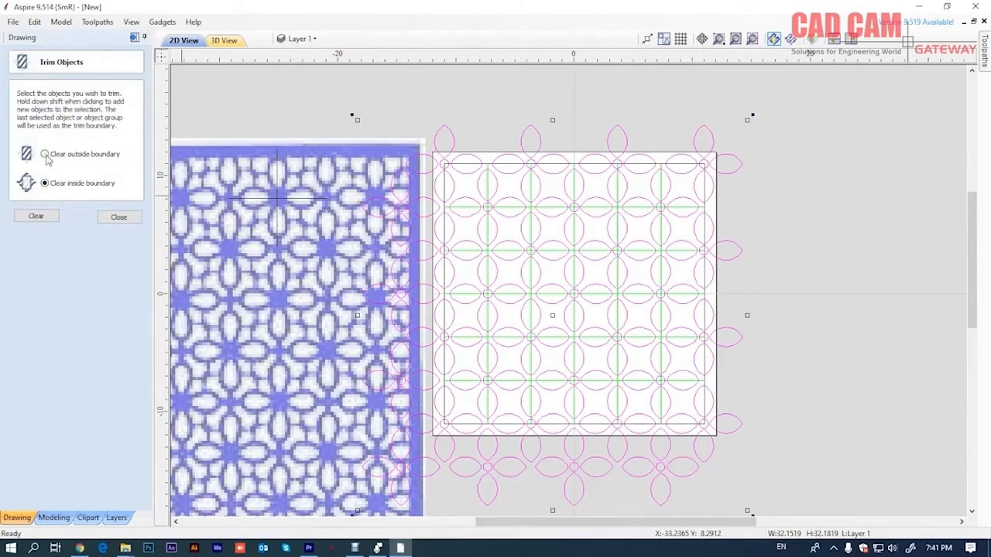
click(45, 154)
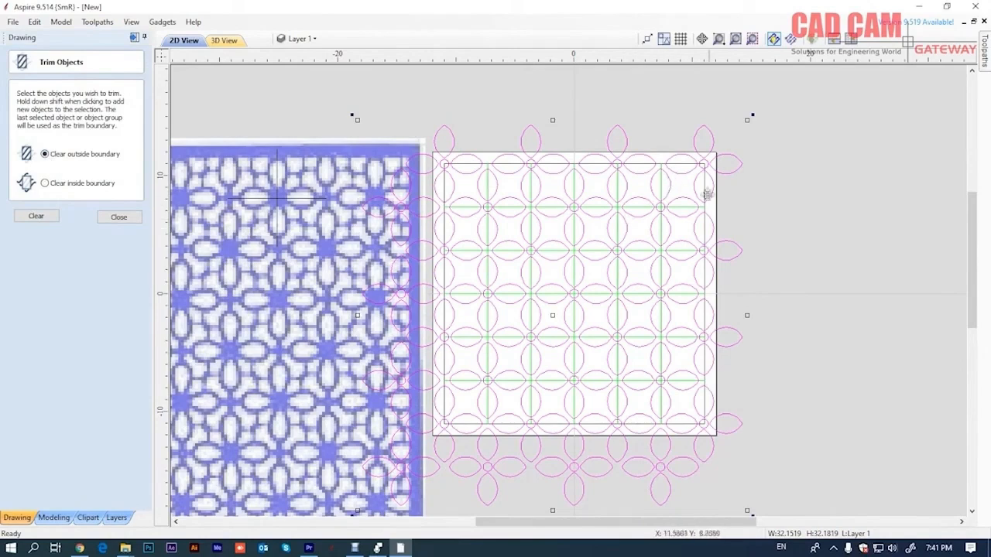
click(704, 224)
click(44, 217)
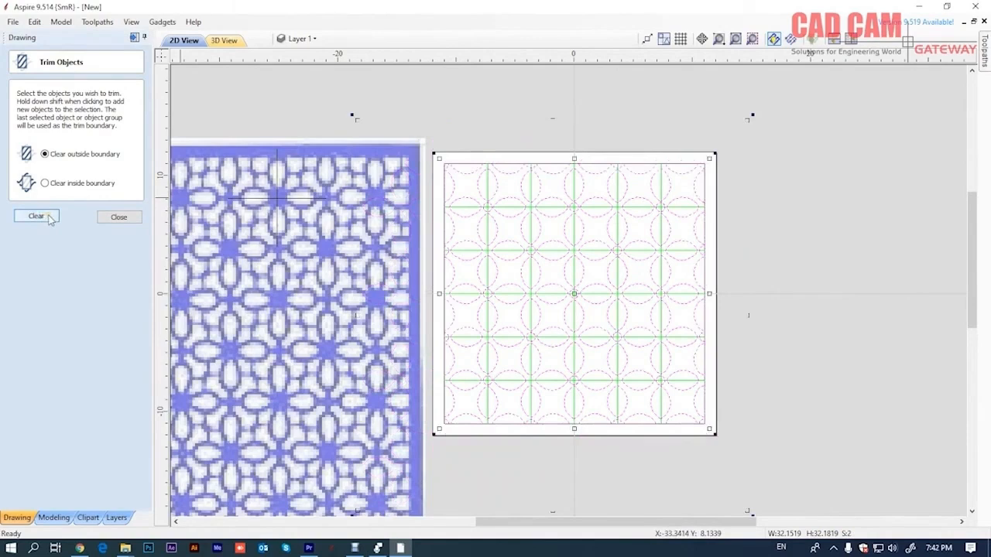
Undo the trim, leave only the flower array selected, and exit Trim Objects.
key(ctrl+z)
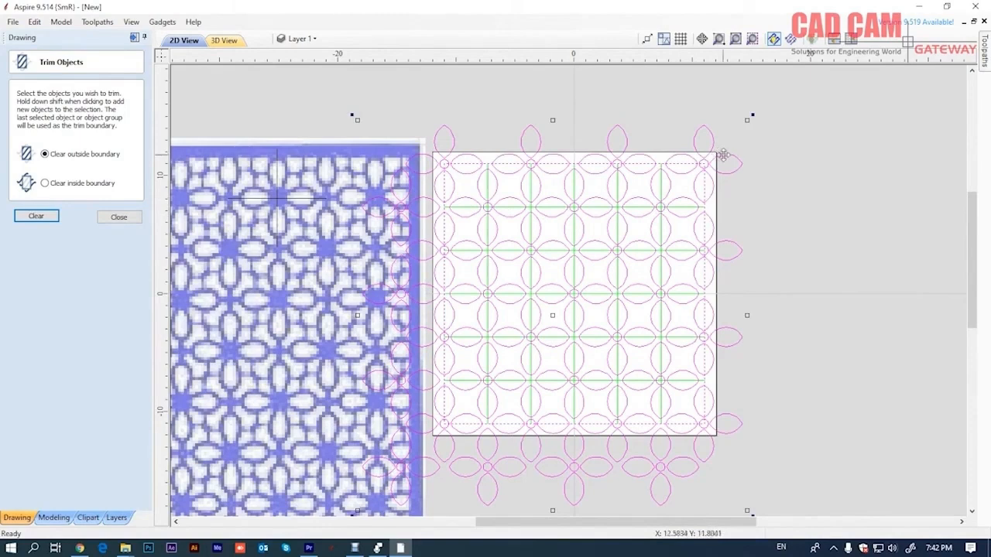
click(744, 196)
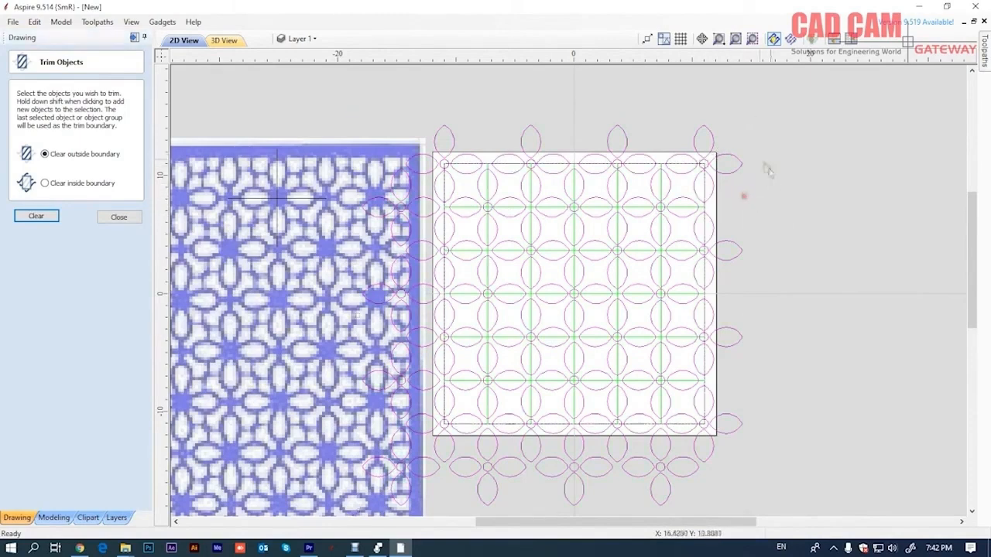
click(706, 134)
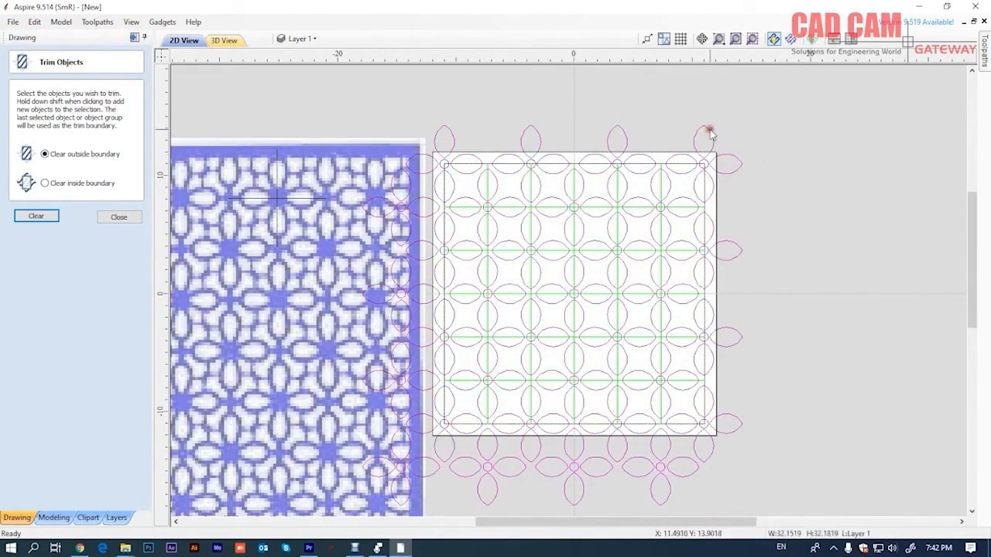
click(121, 220)
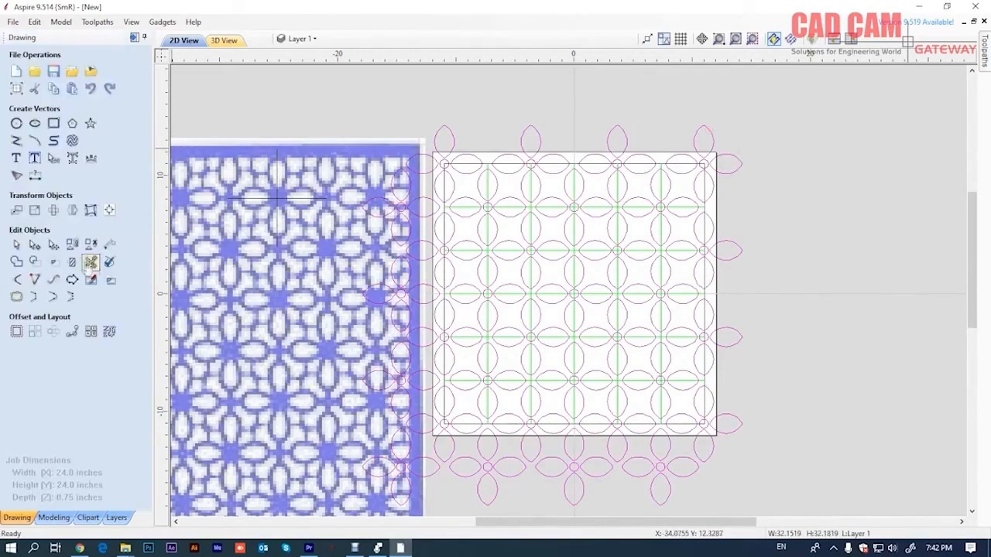
Trim the flower array again, clearing every part that lies outside the inner square, and check the cut edges.
click(72, 265)
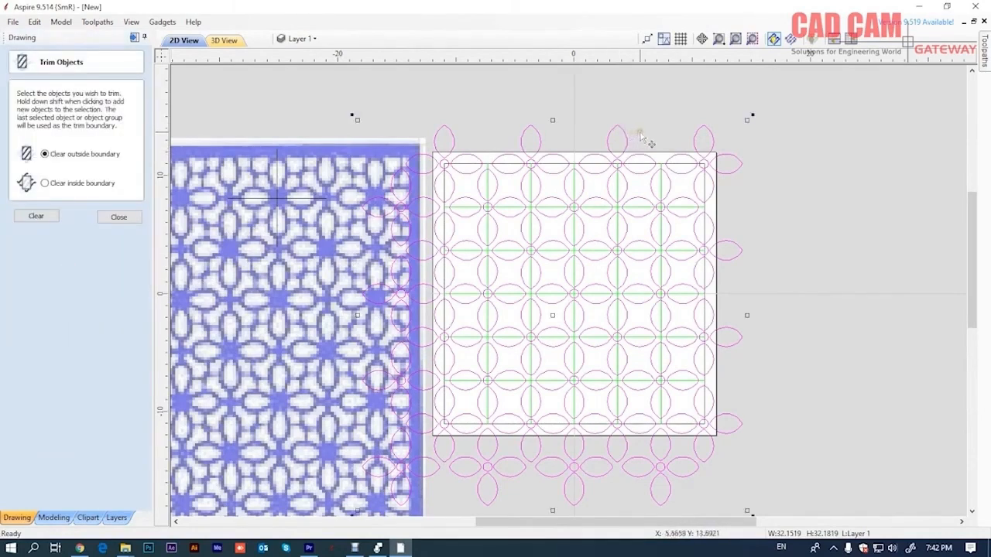
shift+click(704, 187)
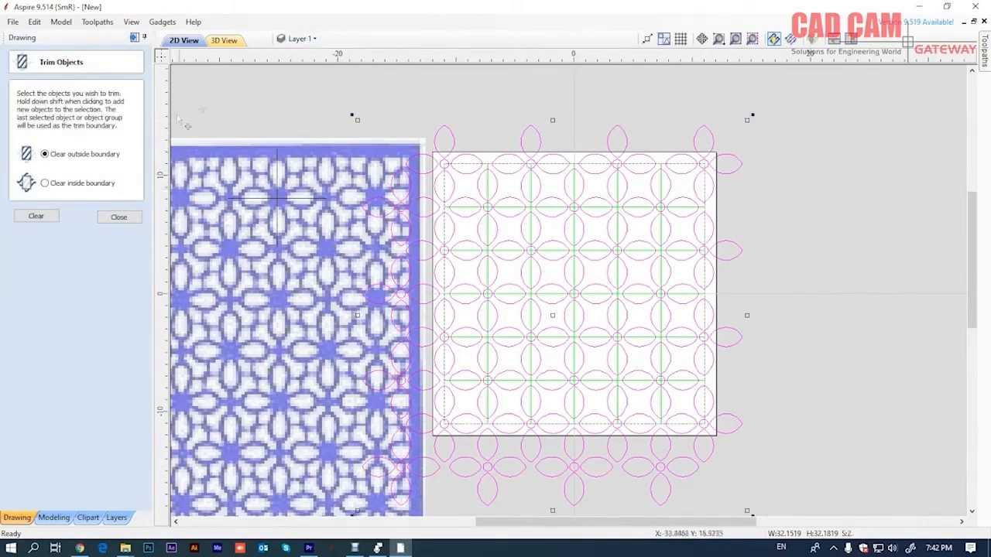
click(37, 216)
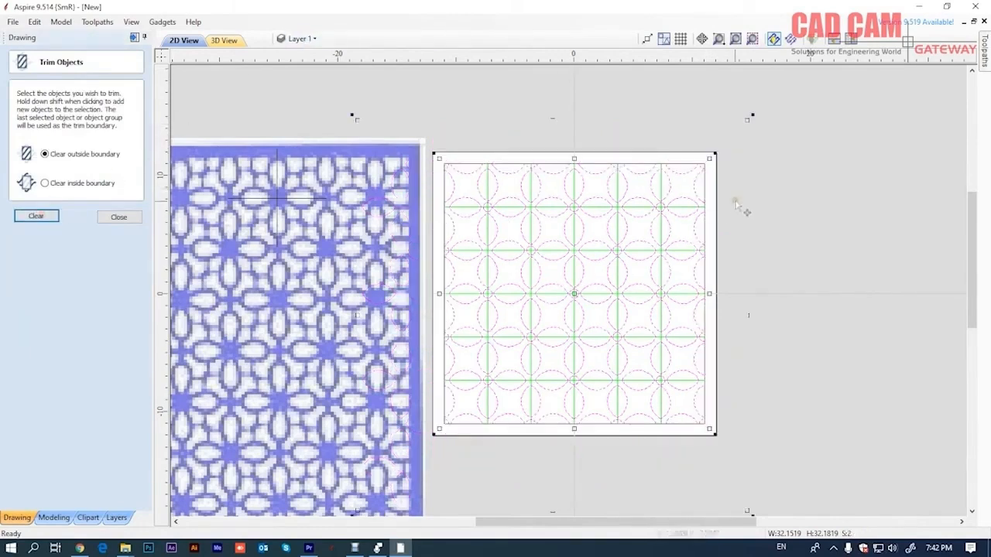
scroll(705, 166, up, 5)
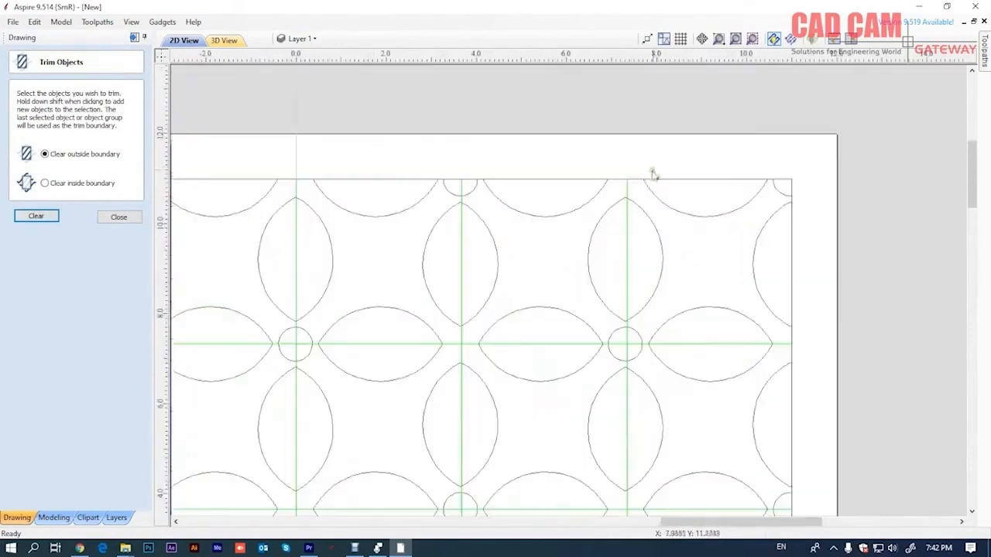
scroll(705, 158, down, 5)
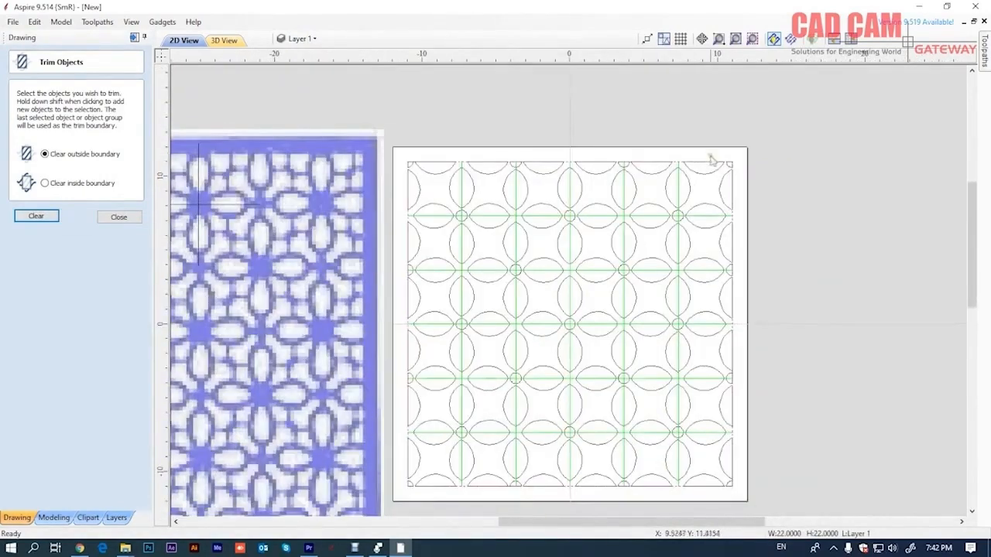
scroll(731, 168, down, 2)
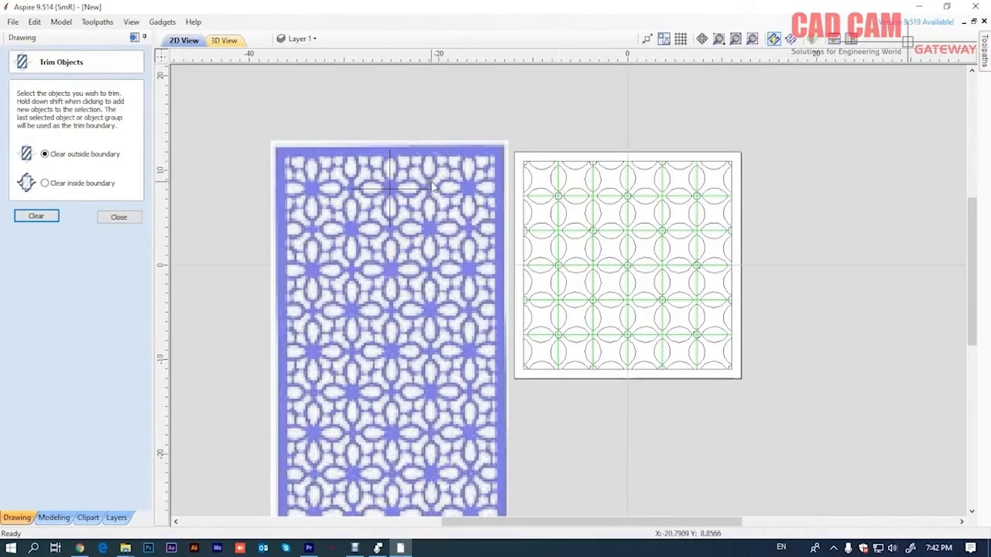
Exit Trim Objects and draw a horizontal line about 5.65 inches long from the top-row left-border half petal across to the second upright petal.
click(116, 217)
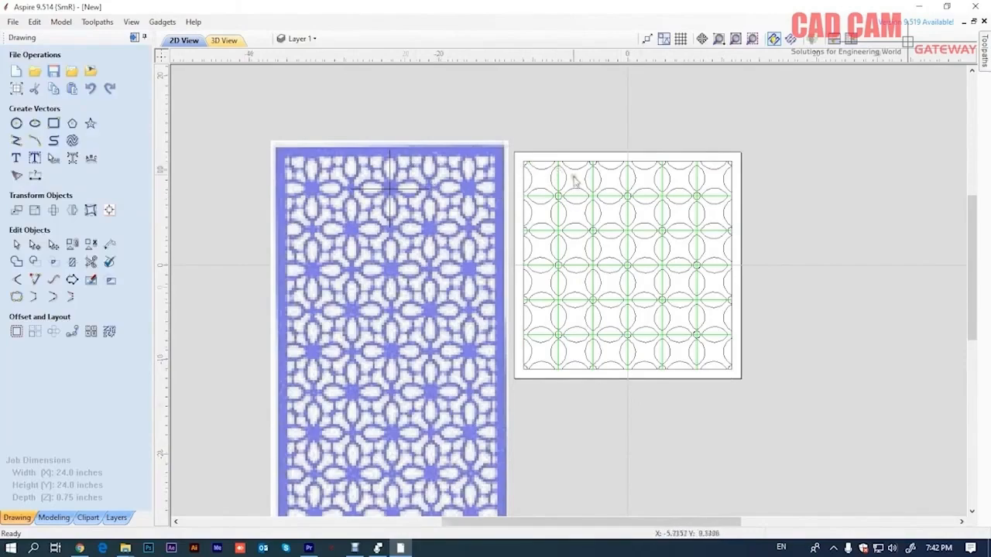
scroll(529, 163, up, 5)
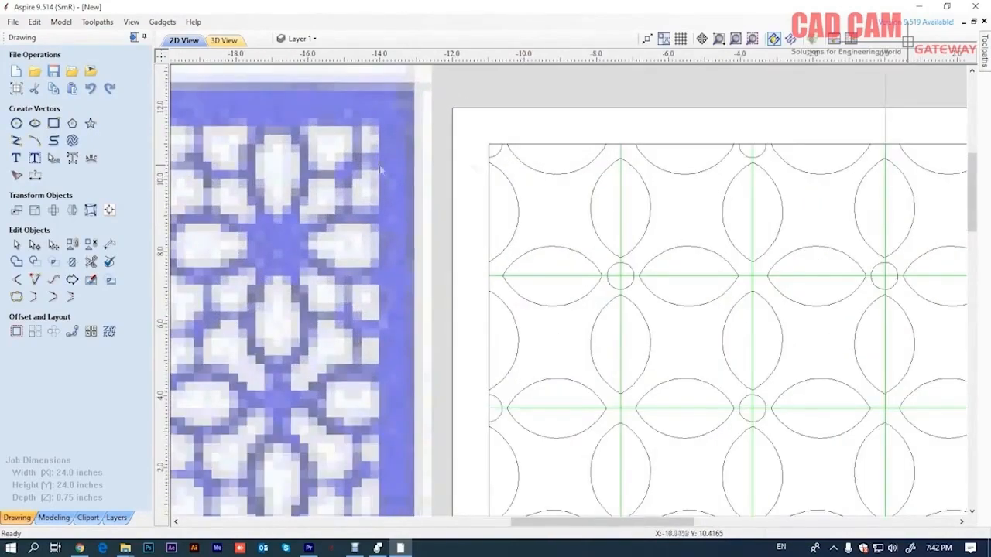
click(17, 140)
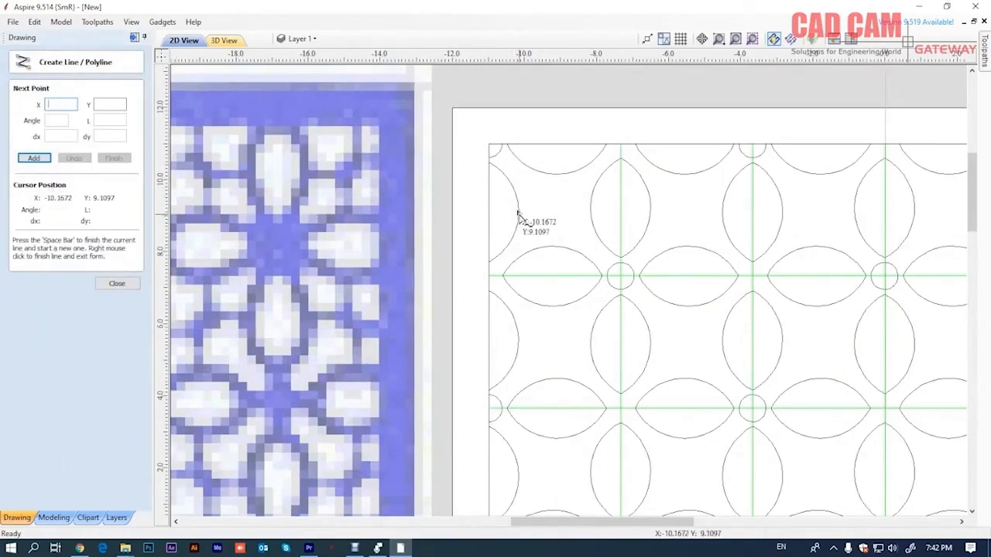
scroll(518, 216, up, 4)
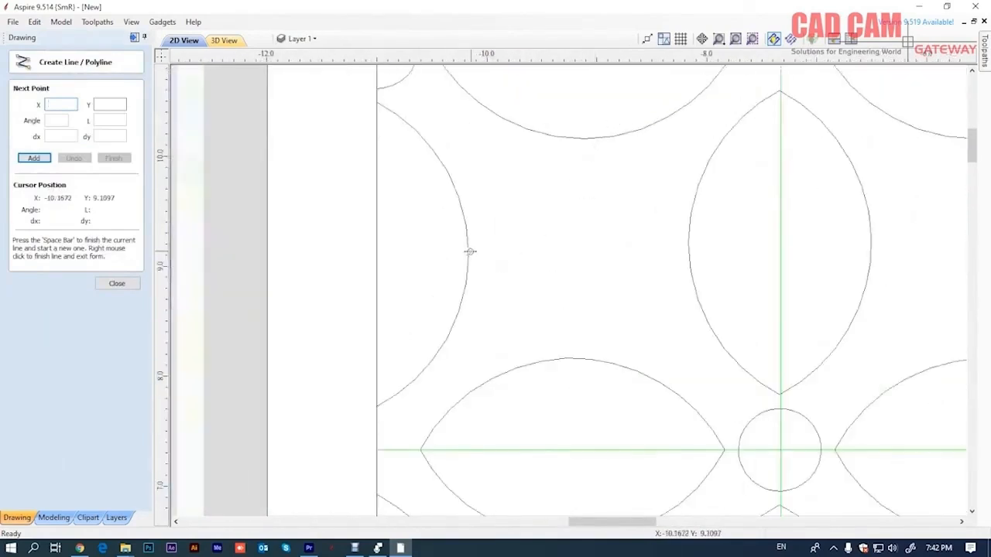
click(468, 254)
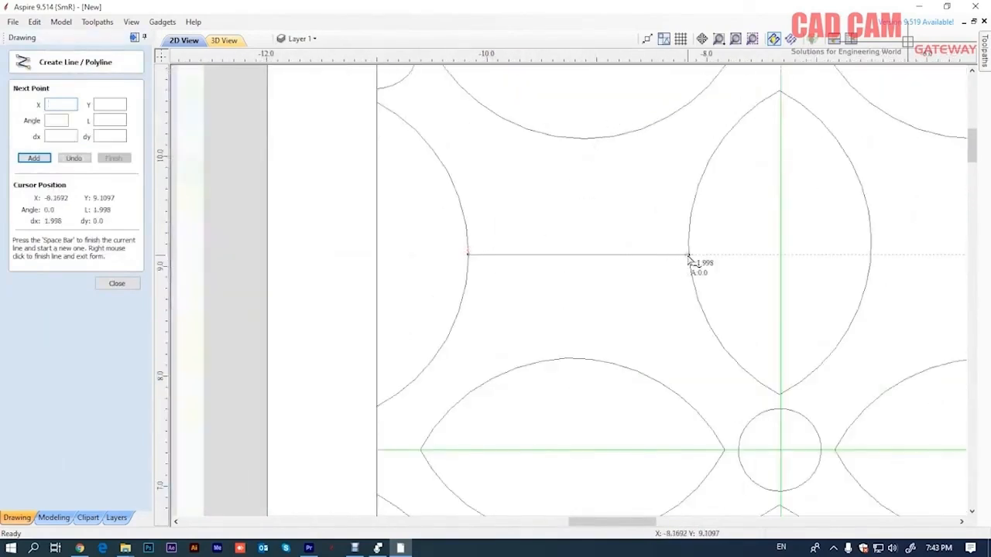
scroll(688, 255, down, 2)
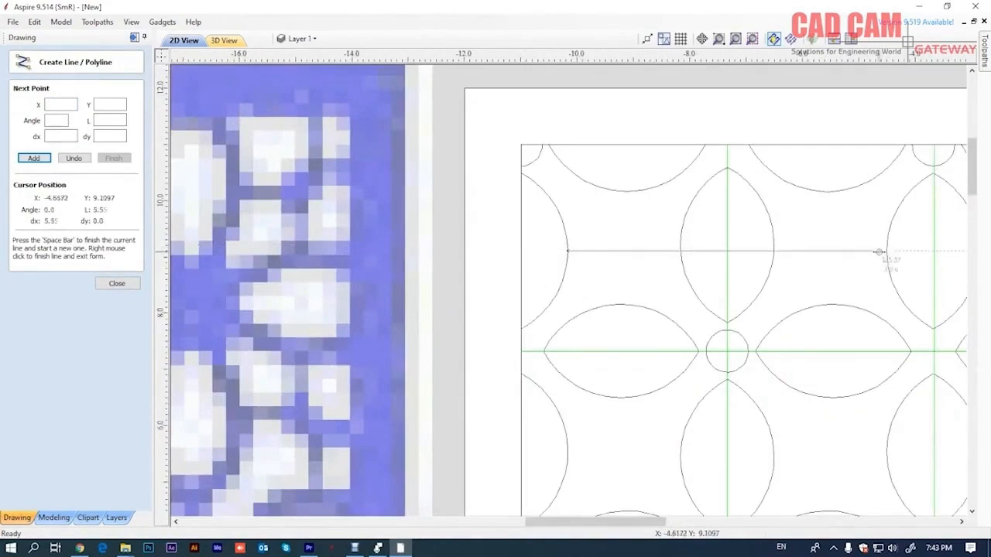
click(888, 253)
right_click(799, 221)
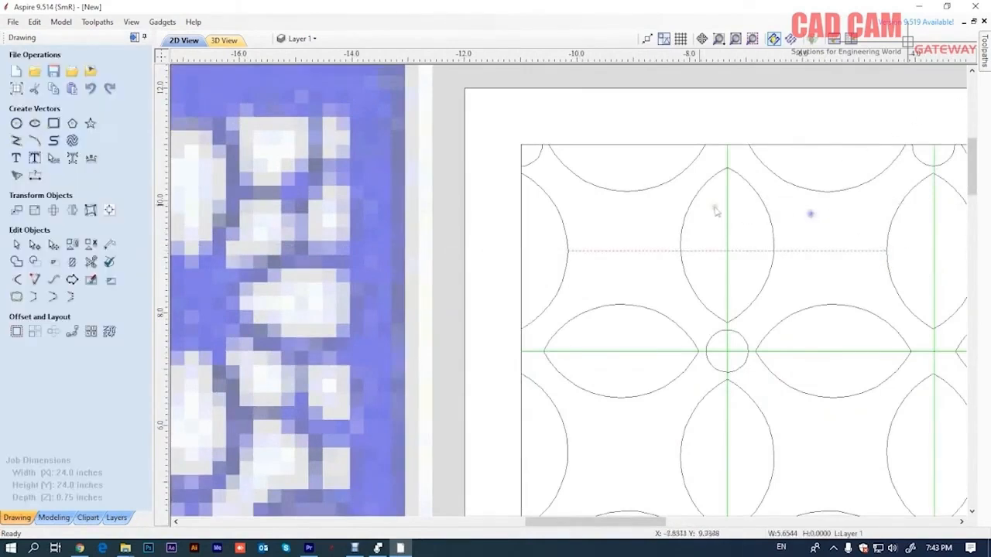
Draw a vertical line from the lowest point of the first top-border half petal down to the second-row horizontal petal.
click(16, 140)
scroll(631, 186, up, 2)
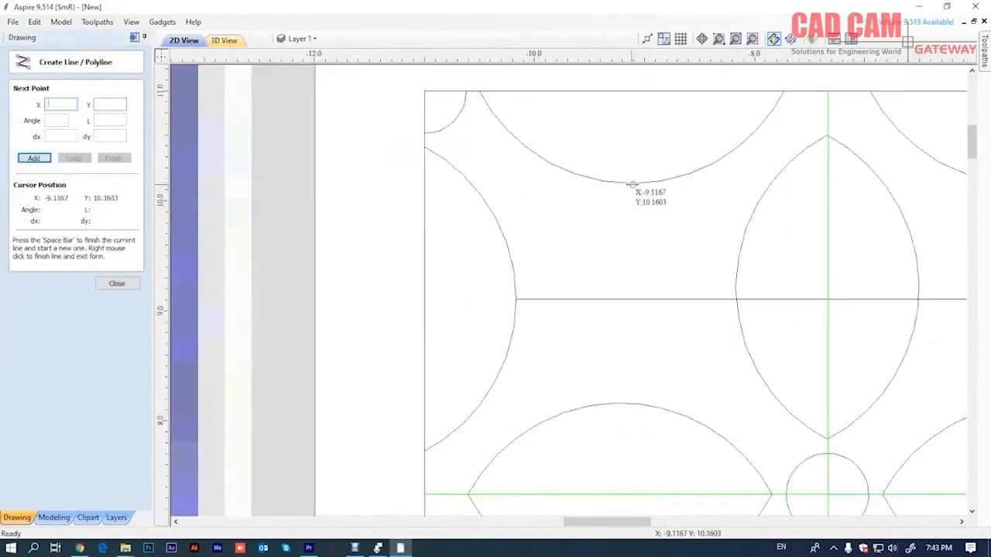
click(631, 186)
scroll(630, 186, down, 2)
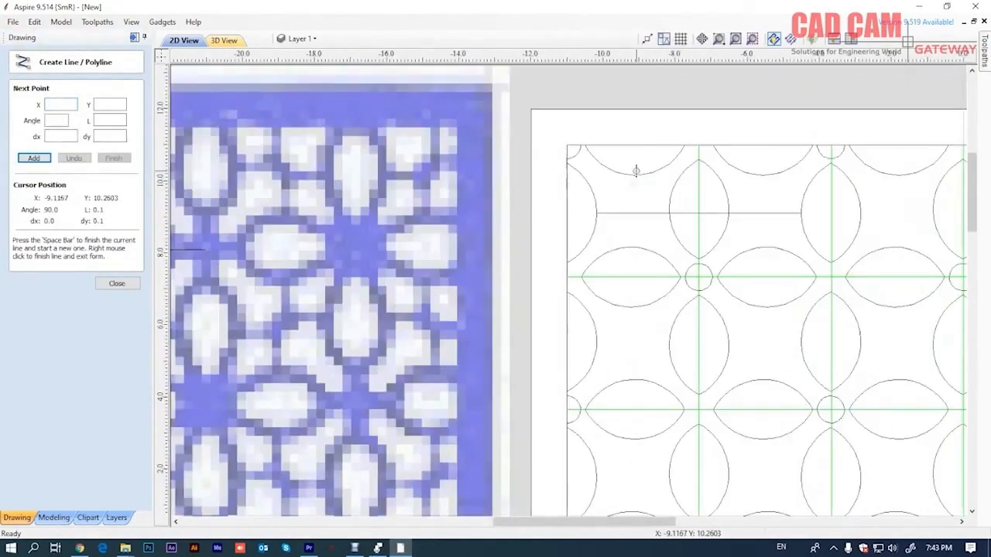
scroll(639, 379, up, 2)
click(636, 379)
key(space)
scroll(604, 383, down, 3)
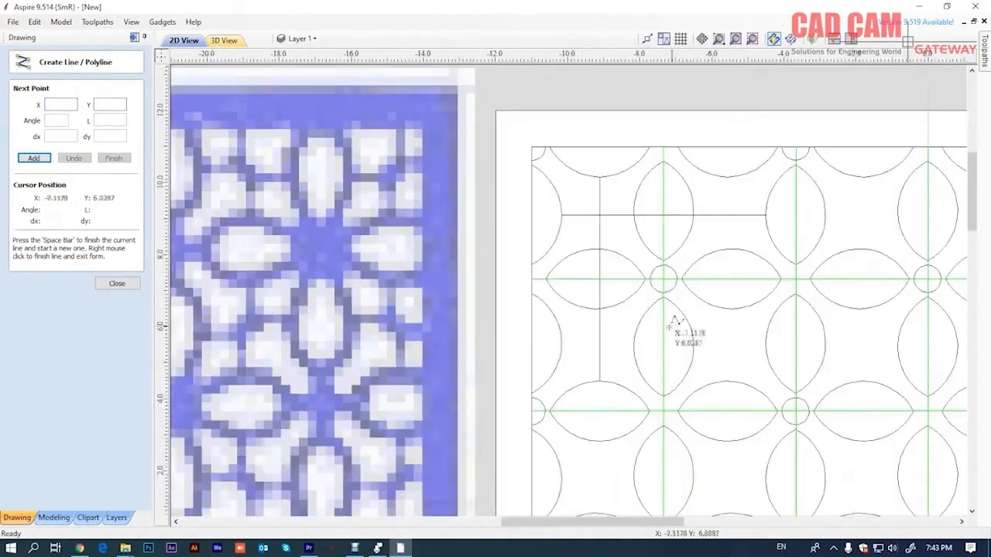
Draw a horizontal line about 2.3 inches long from the first upright petal's leftmost point to just inside the left-border half petal.
scroll(613, 169, up, 2)
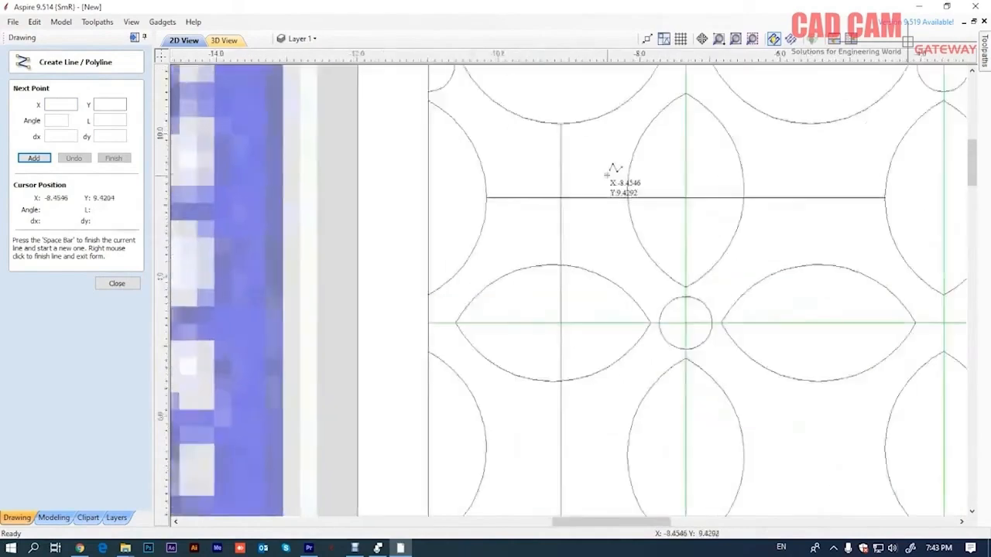
scroll(613, 178, up, 1)
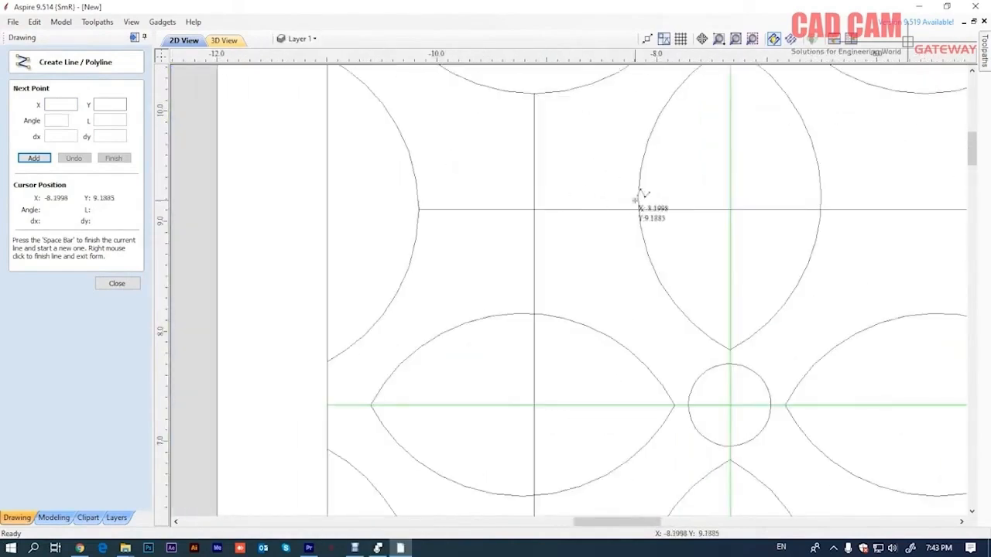
click(638, 197)
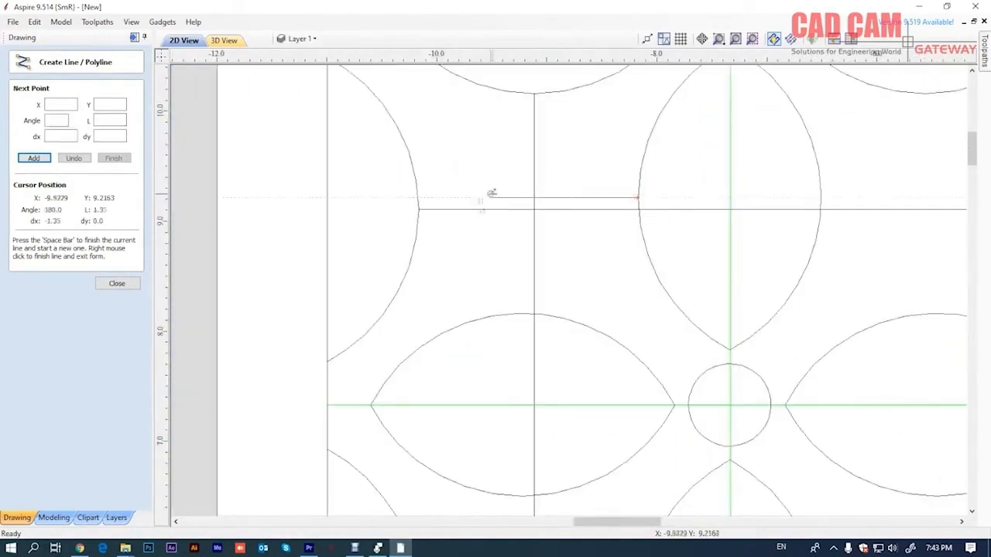
scroll(422, 193, down, 2)
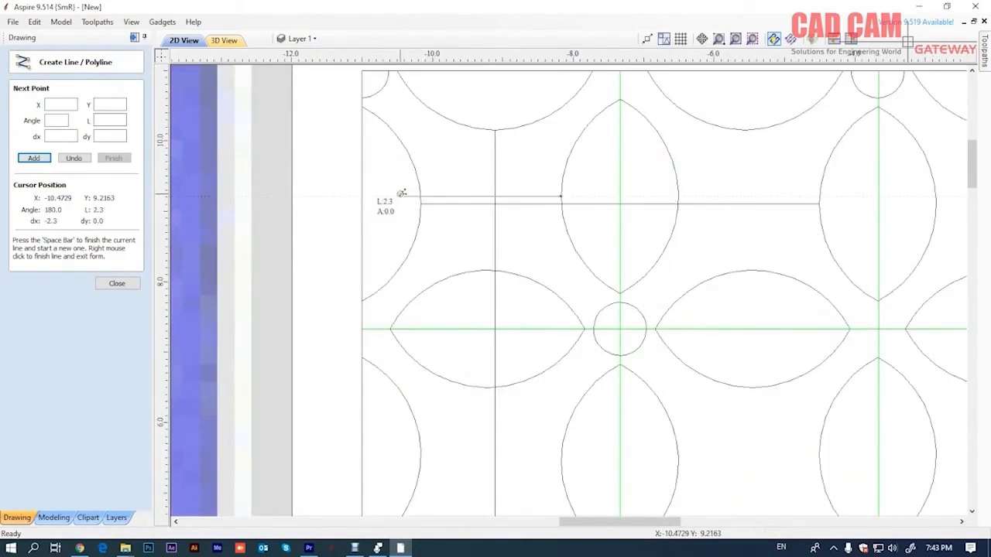
click(401, 193)
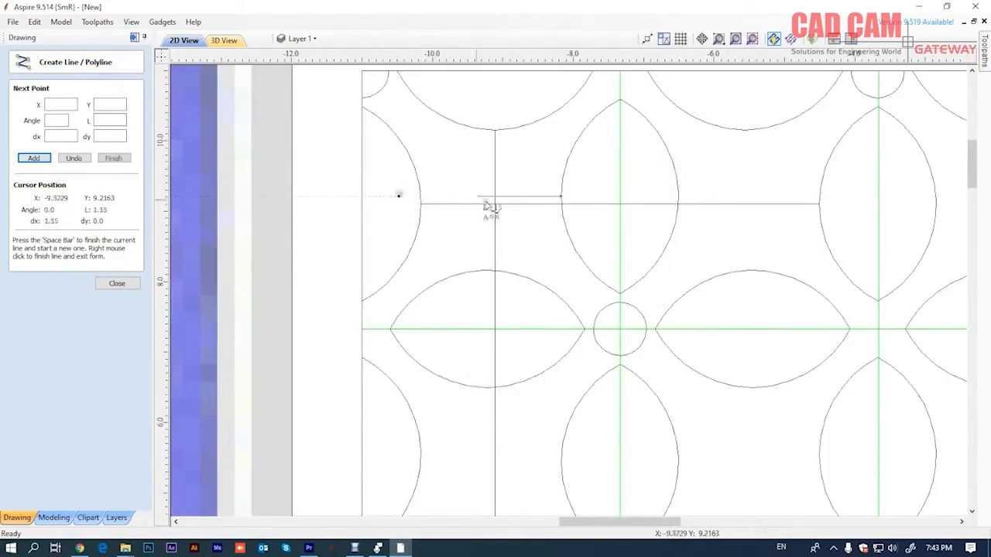
right_click(531, 232)
Draw a vertical line from the peak of the first-row horizontal petal up past the top-border half petal's edge.
click(35, 141)
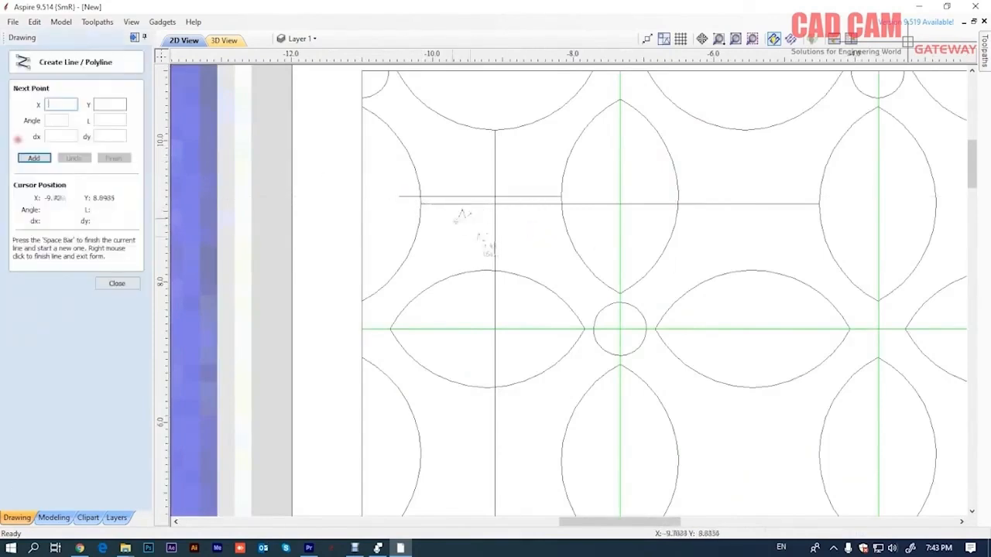
scroll(488, 255, up, 2)
click(477, 273)
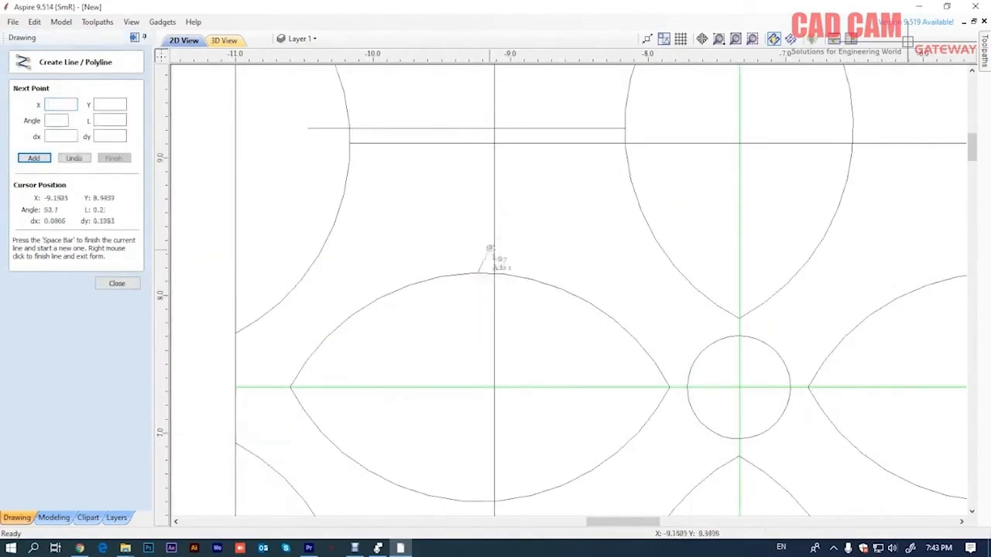
scroll(491, 243, down, 2)
click(485, 102)
key(space)
Compare the four crossing lines in the upper-left cell with the connecting bars in the reference image.
scroll(511, 204, down, 3)
scroll(520, 206, down, 2)
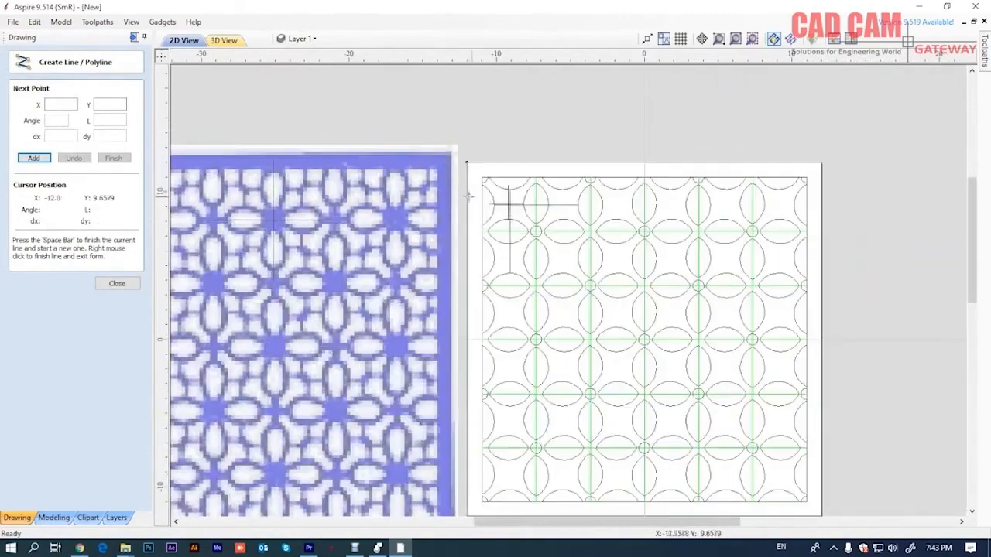
scroll(441, 190, up, 2)
scroll(650, 289, down, 2)
scroll(550, 252, up, 2)
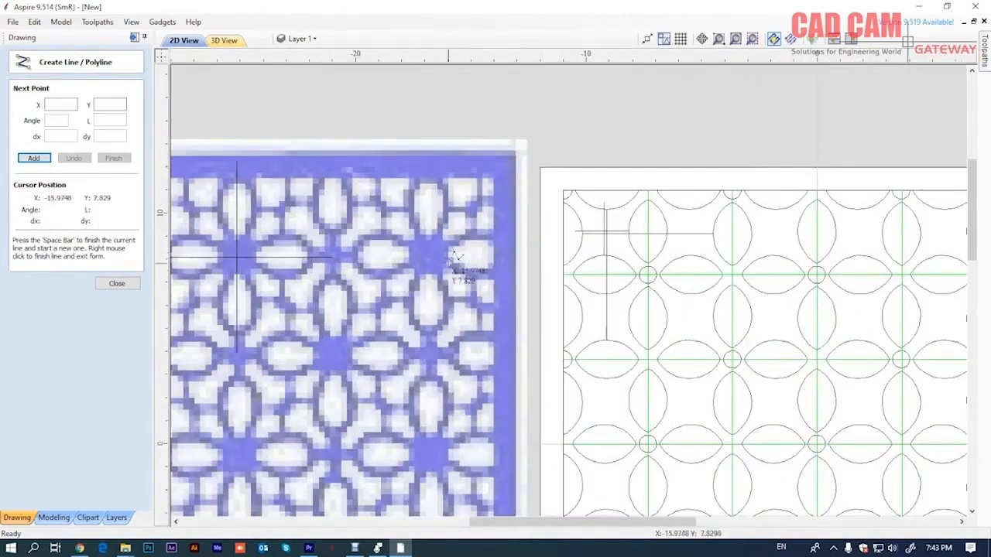
scroll(483, 276, down, 1)
scroll(434, 240, up, 1)
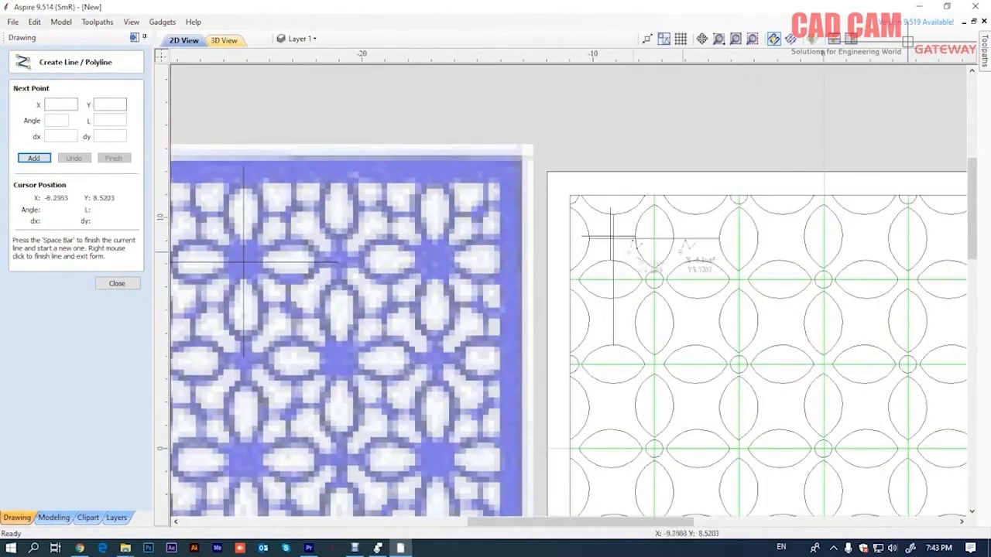
scroll(627, 240, up, 4)
Trim the four crossing lines interactively into two interlocking corners that form a small central square, removing the ends that overhang the petals.
click(117, 284)
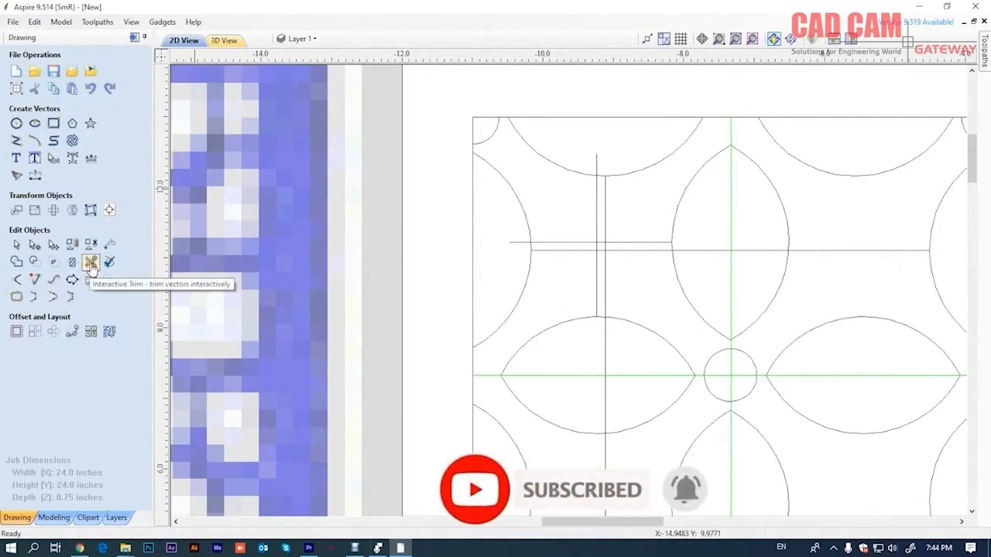
click(91, 264)
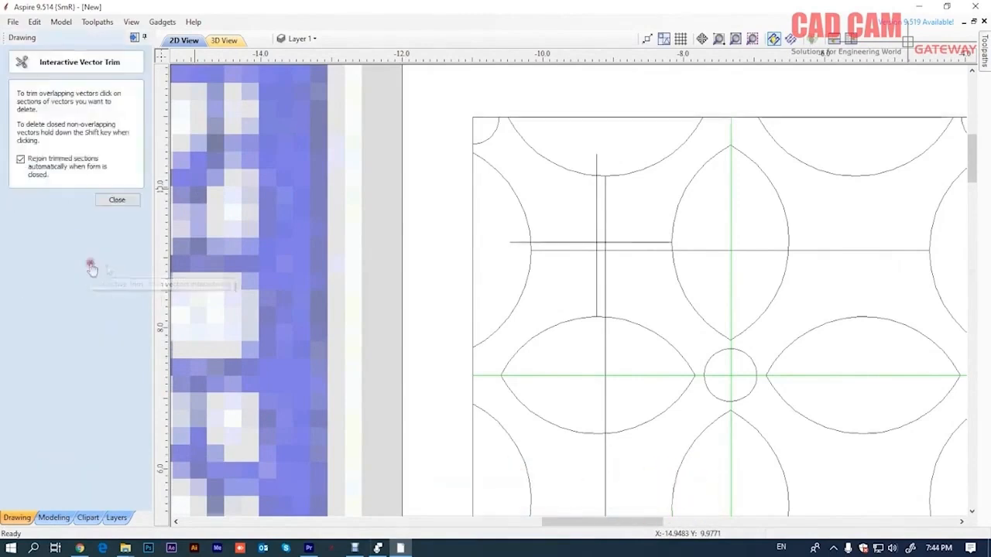
scroll(597, 243, up, 1)
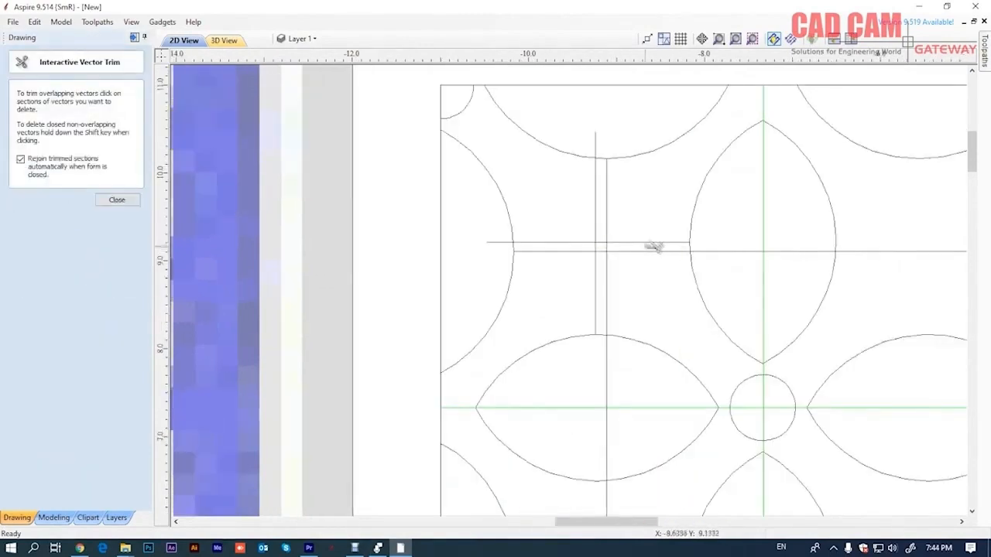
scroll(623, 243, down, 2)
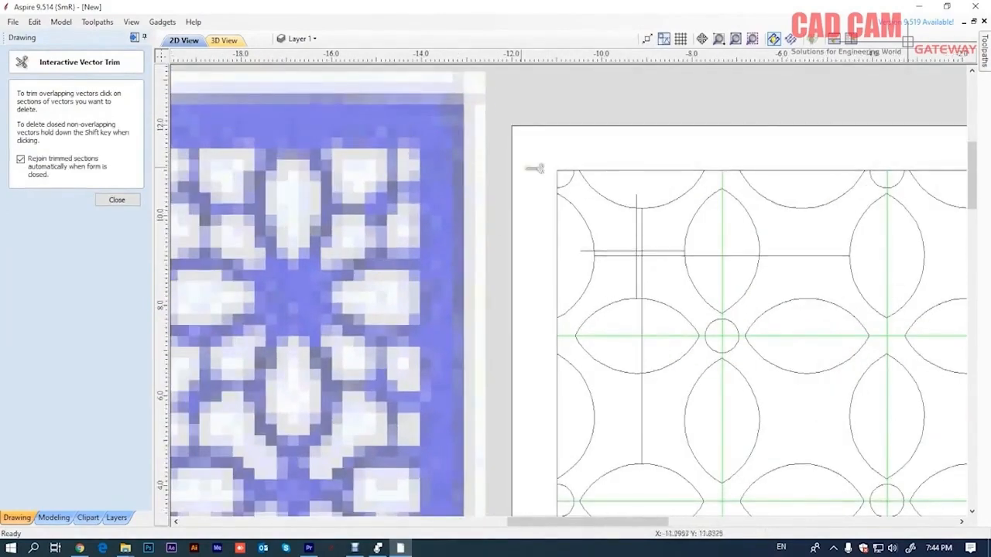
scroll(637, 216, up, 2)
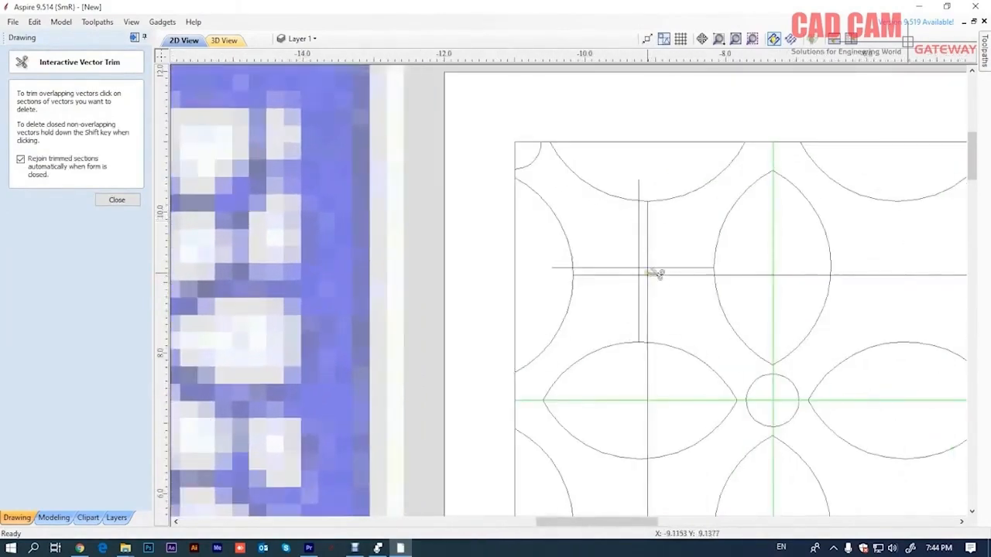
scroll(655, 273, up, 1)
click(651, 267)
click(646, 292)
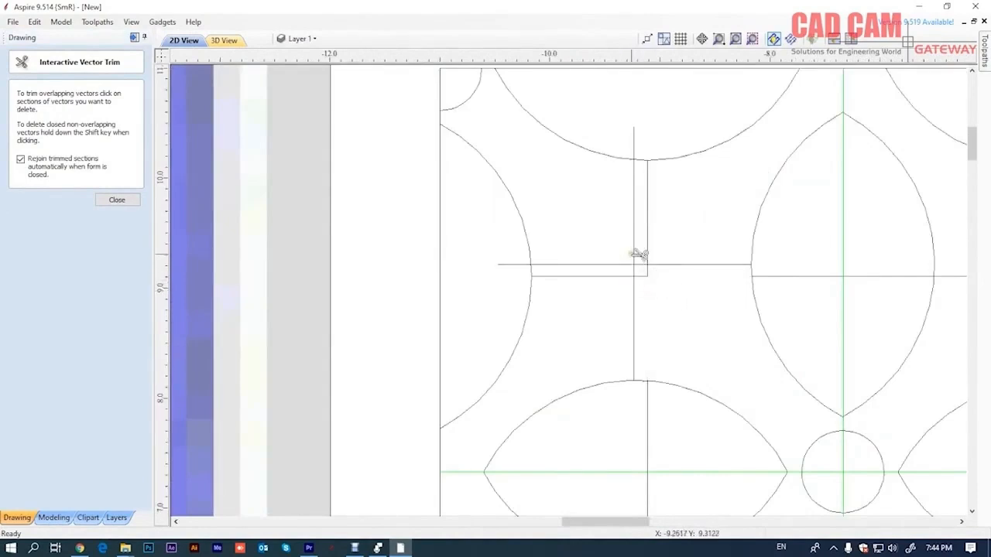
click(619, 266)
click(517, 264)
click(628, 142)
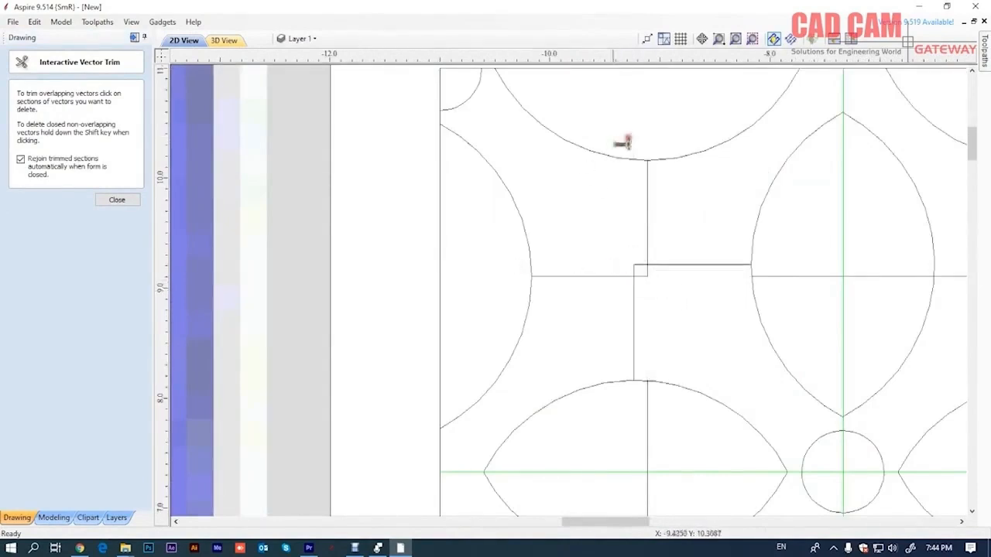
Exit trimming and delete the leftover horizontal segment beyond the first cell and the leftover vertical segment below it.
scroll(555, 172, down, 2)
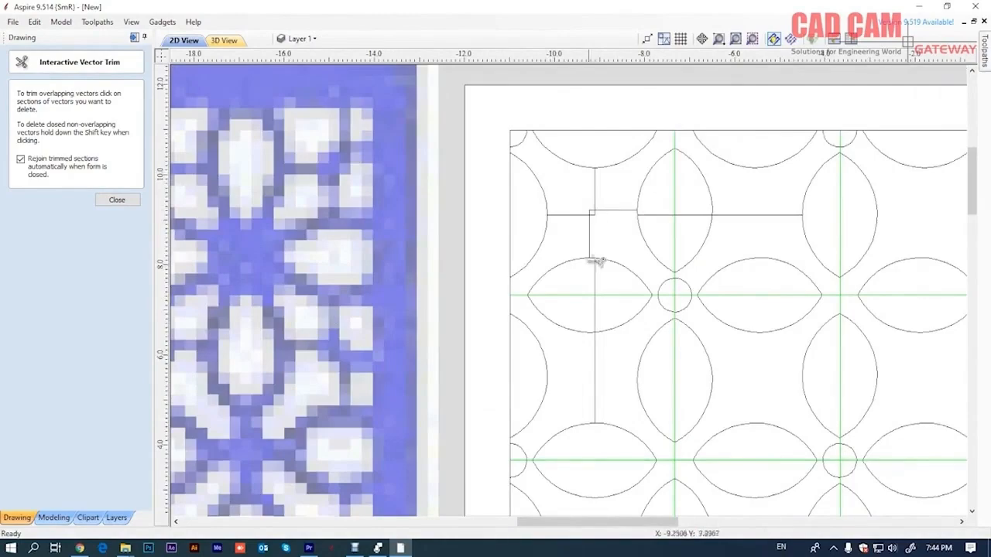
key(Escape)
click(743, 215)
key(Delete)
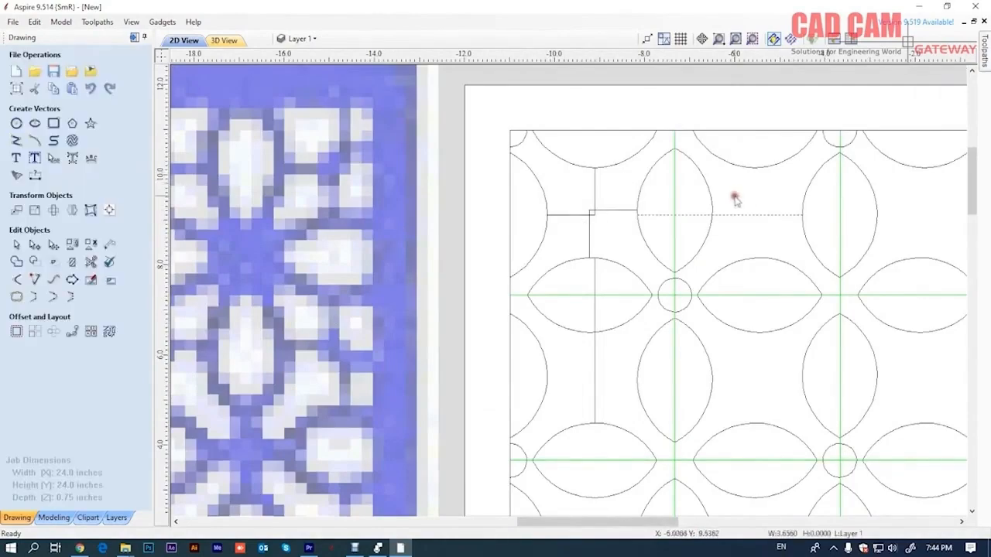
click(595, 310)
key(Delete)
Array the two-corner connector in six rows and six columns with offsets of 3.66 in X and -3.66 in Y, then deselect it.
scroll(579, 244, down, 6)
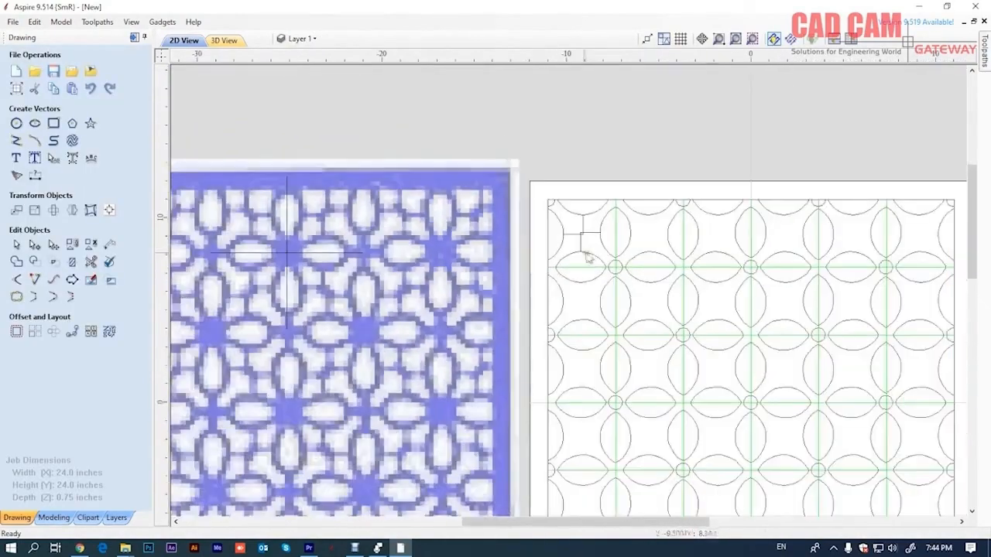
scroll(631, 252, up, 2)
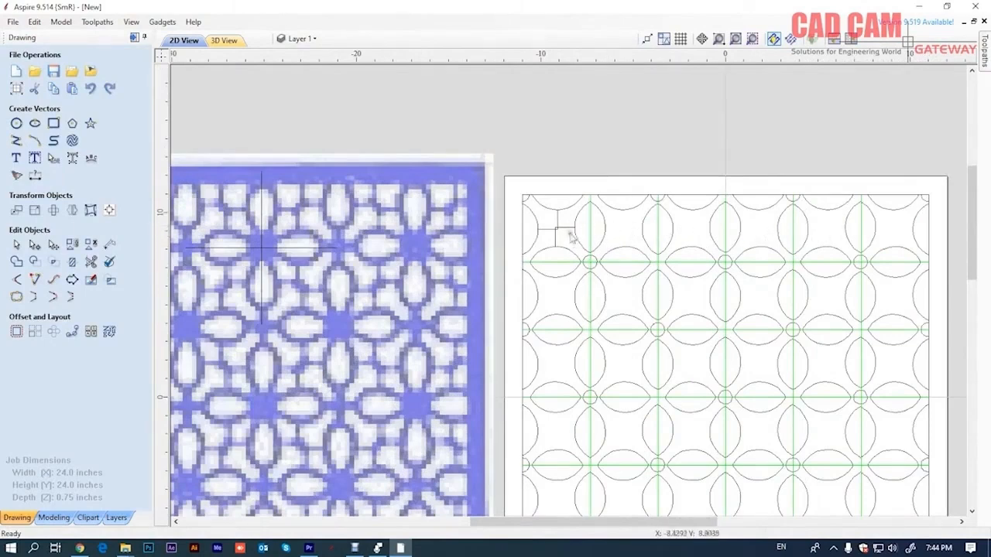
scroll(554, 216, down, 2)
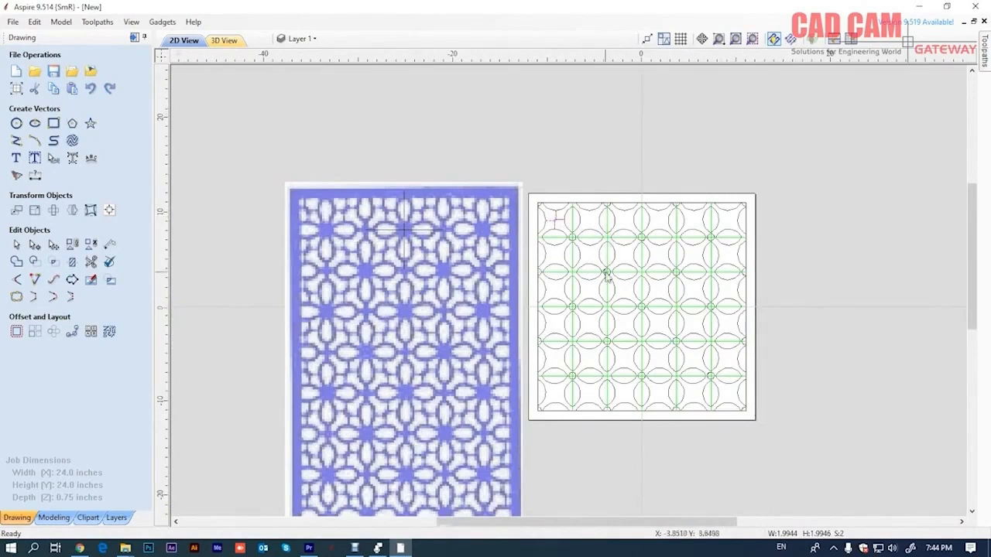
scroll(607, 276, up, 1)
click(35, 331)
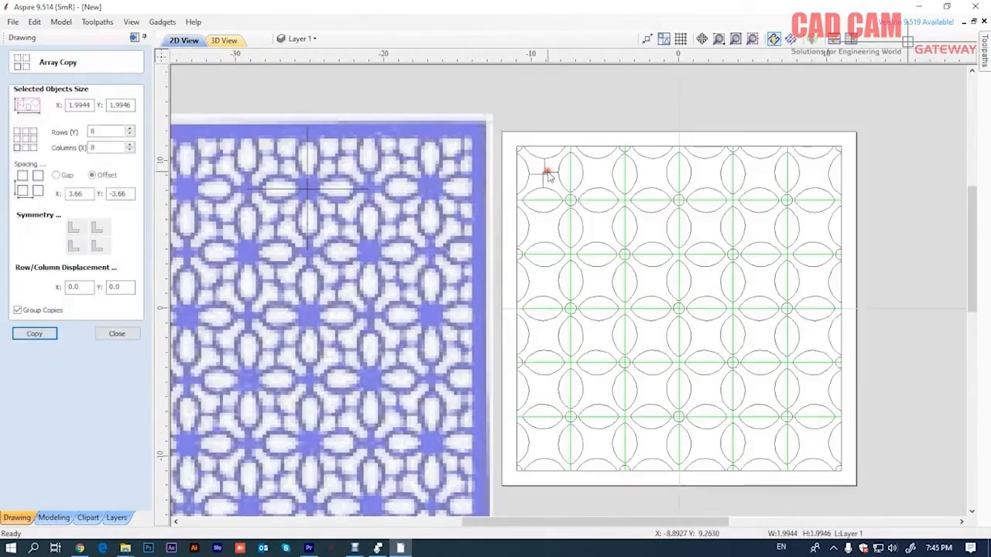
click(130, 135)
click(130, 136)
click(130, 151)
click(34, 333)
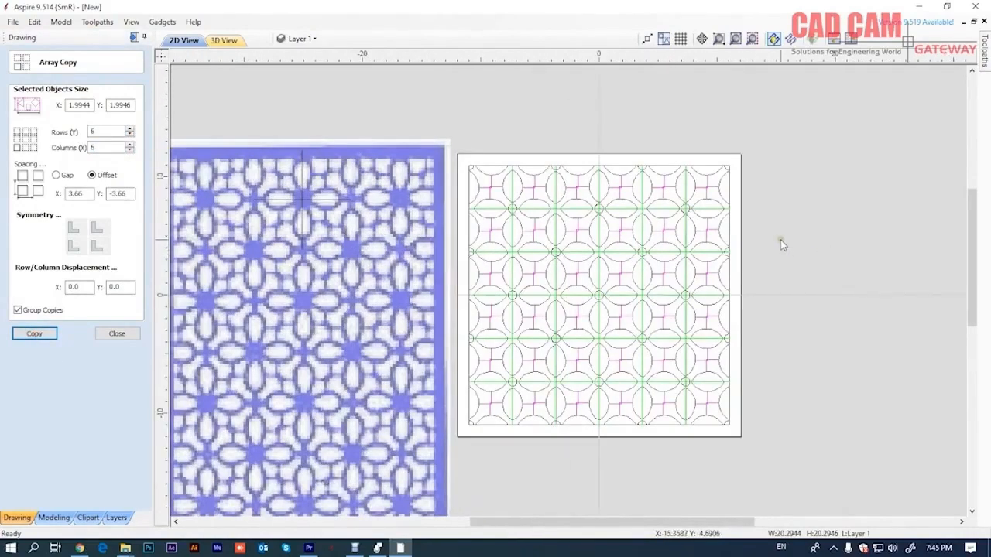
click(784, 241)
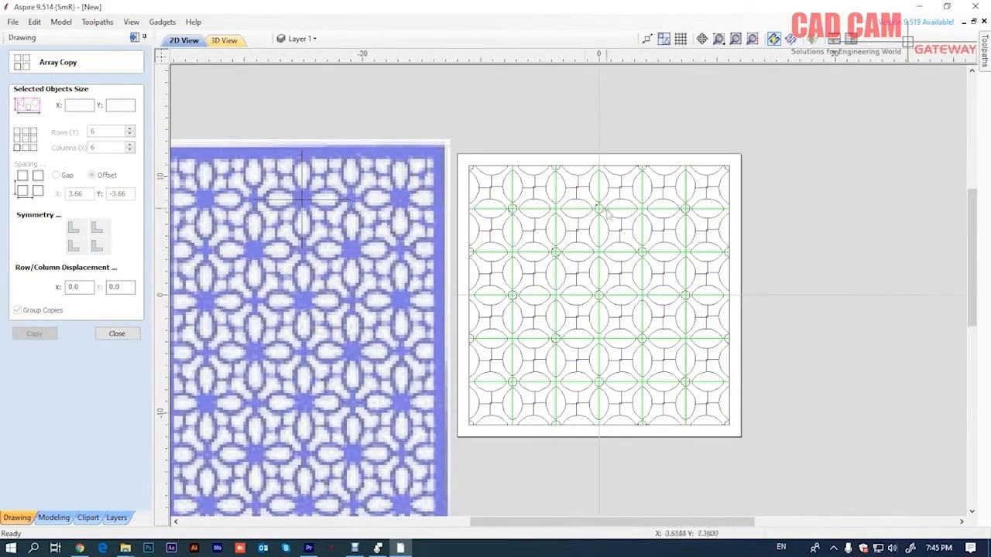
Check which layer holds the long guide lines crossing the lattice and hide the Grids layer.
scroll(500, 186, up, 2)
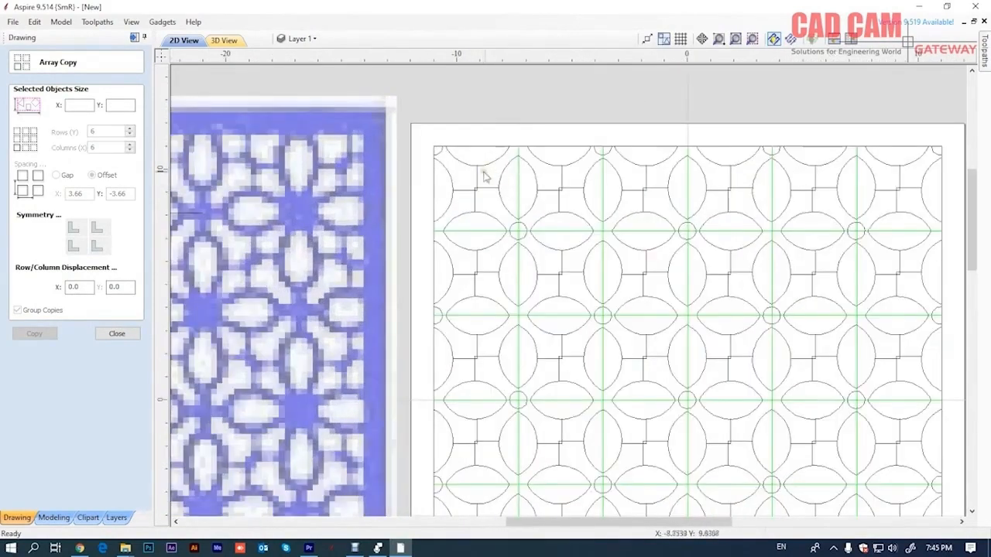
scroll(487, 177, down, 1)
scroll(511, 242, up, 4)
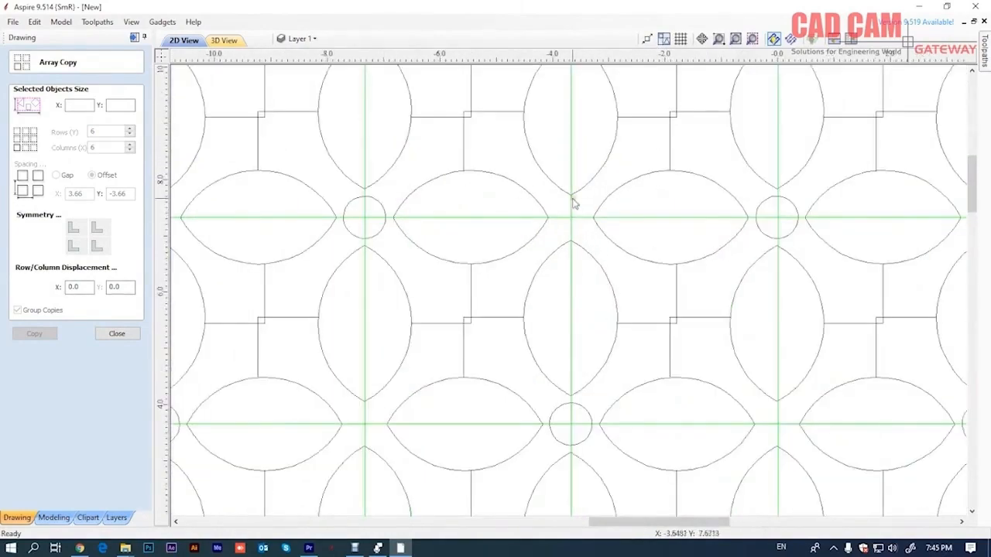
click(564, 223)
scroll(562, 227, down, 4)
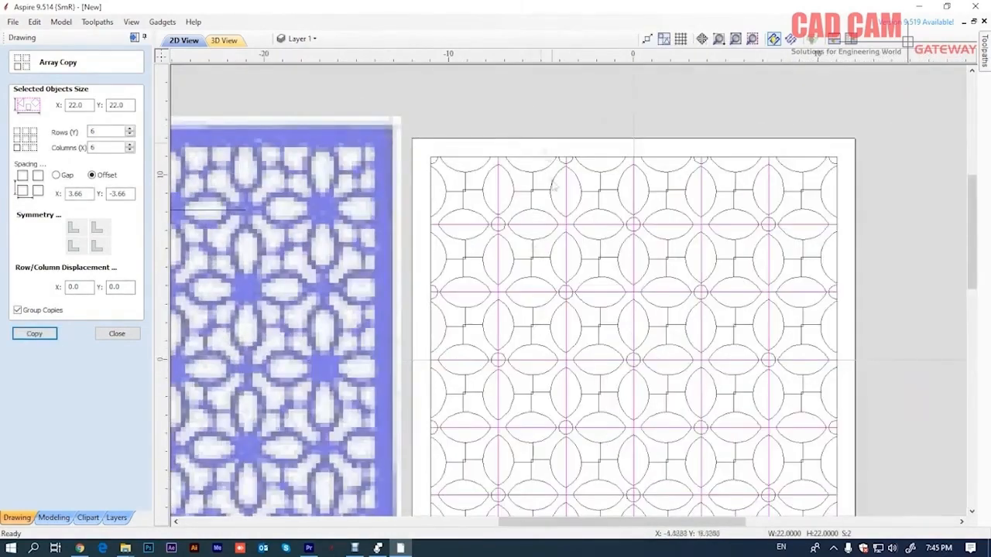
right_click(568, 229)
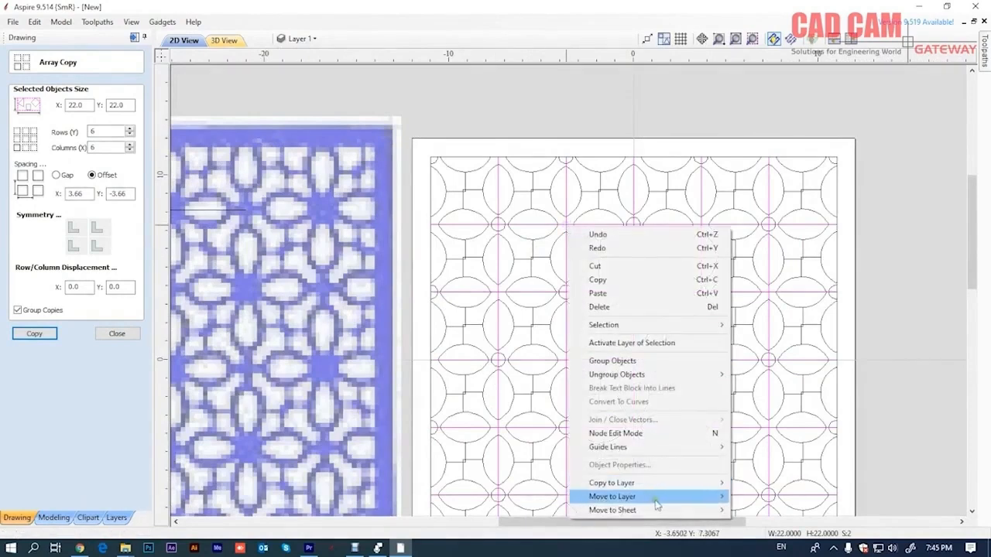
mouse_move(670, 504)
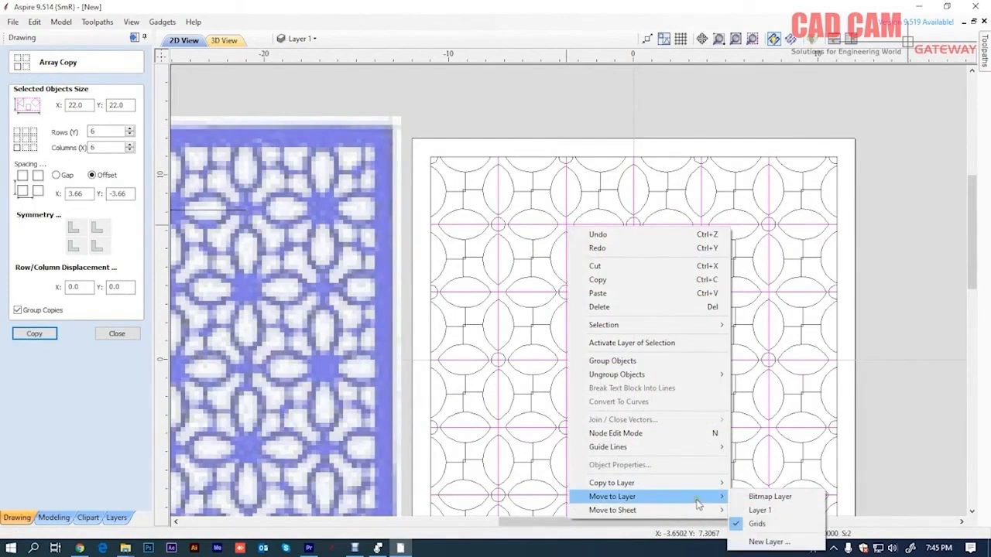
click(313, 39)
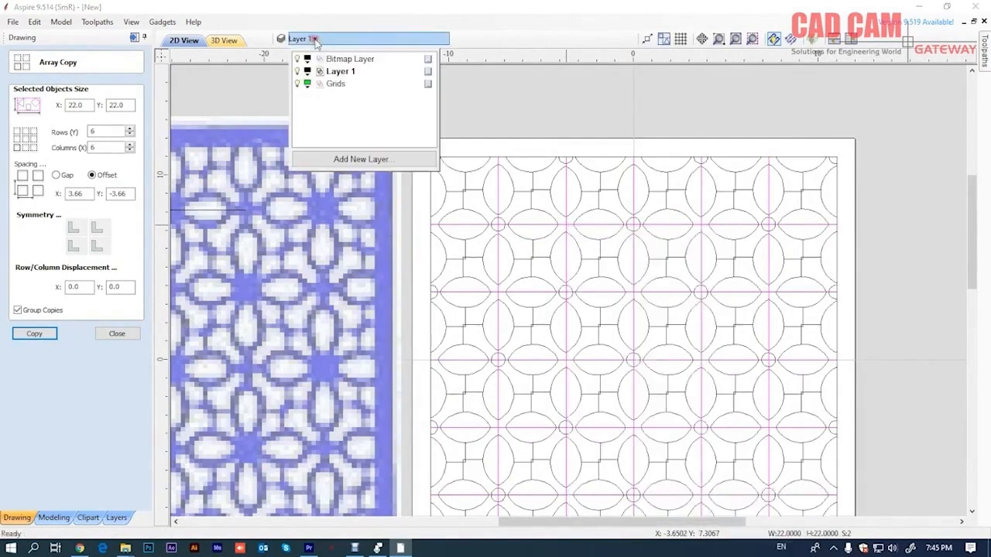
click(297, 83)
click(507, 103)
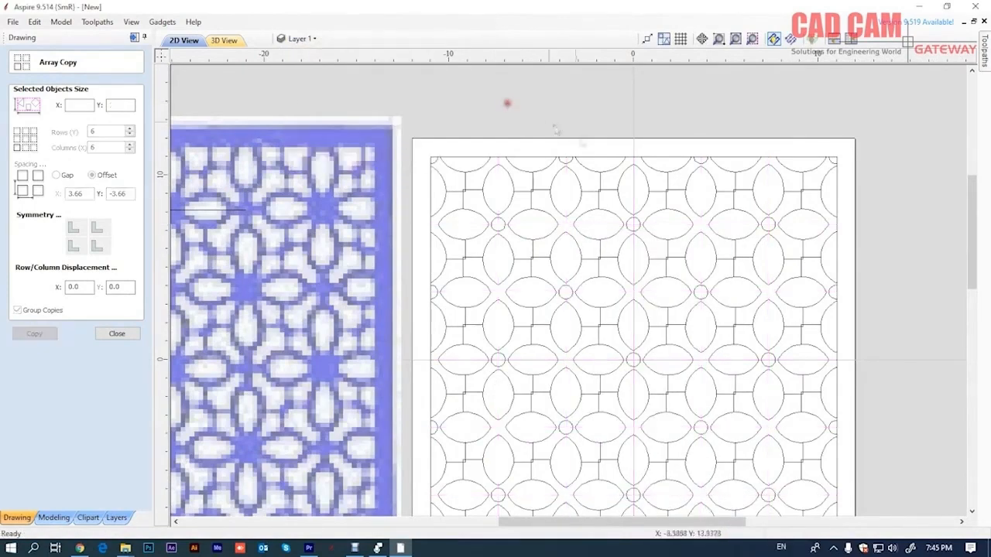
Draw a small cross joining the four petal tips near X -3.68, Y 7.33, about 0.79 in wide and 0.80 in high.
scroll(575, 223, up, 5)
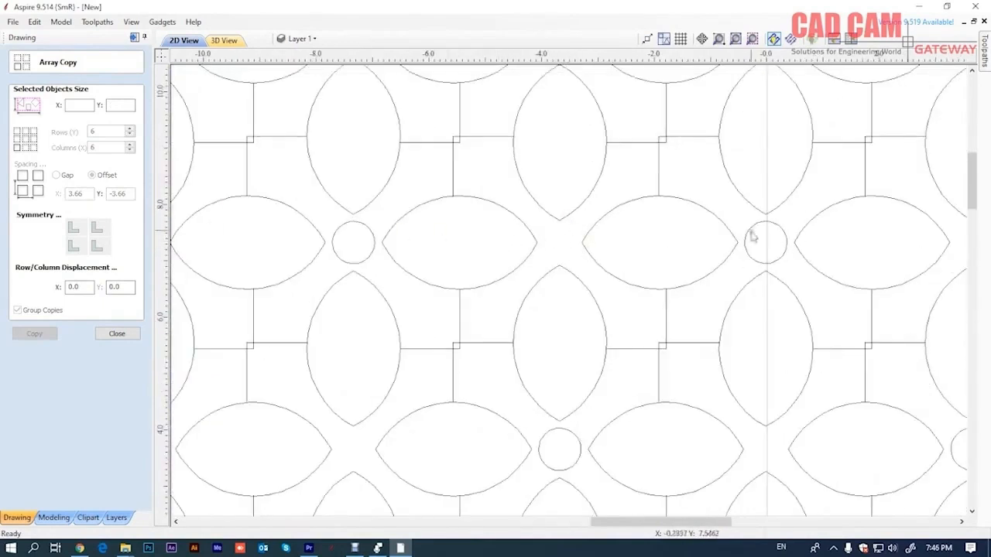
click(117, 333)
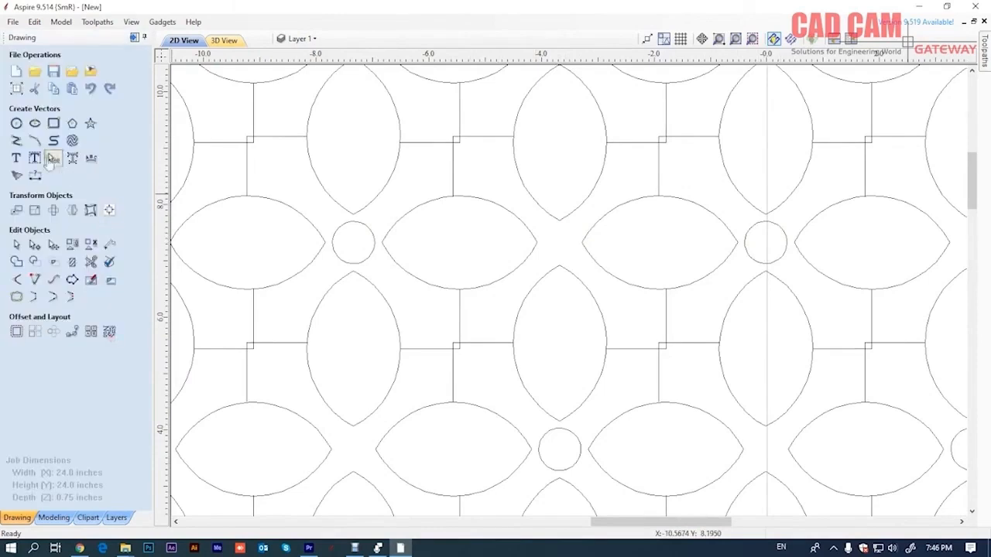
click(18, 137)
click(535, 244)
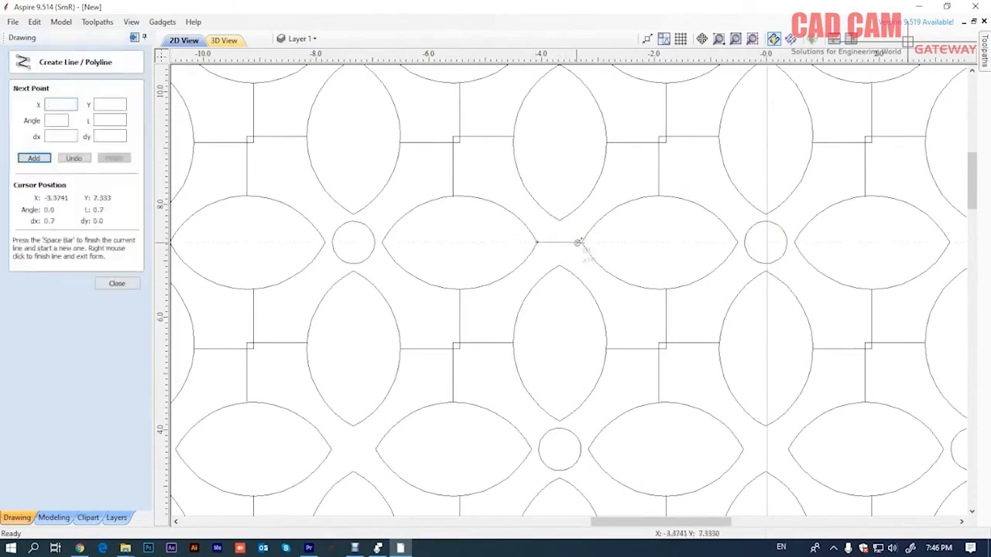
click(582, 244)
right_click(564, 232)
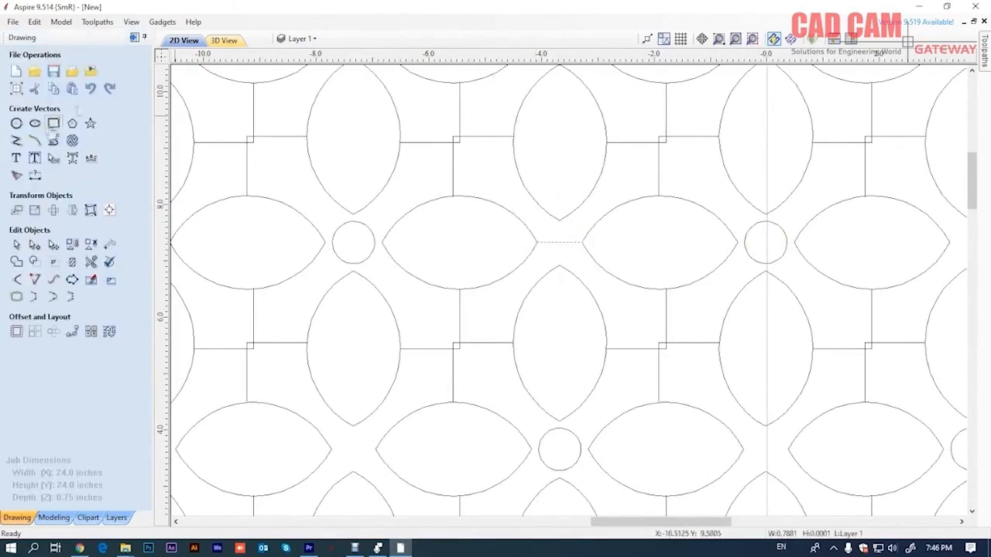
click(16, 141)
click(558, 222)
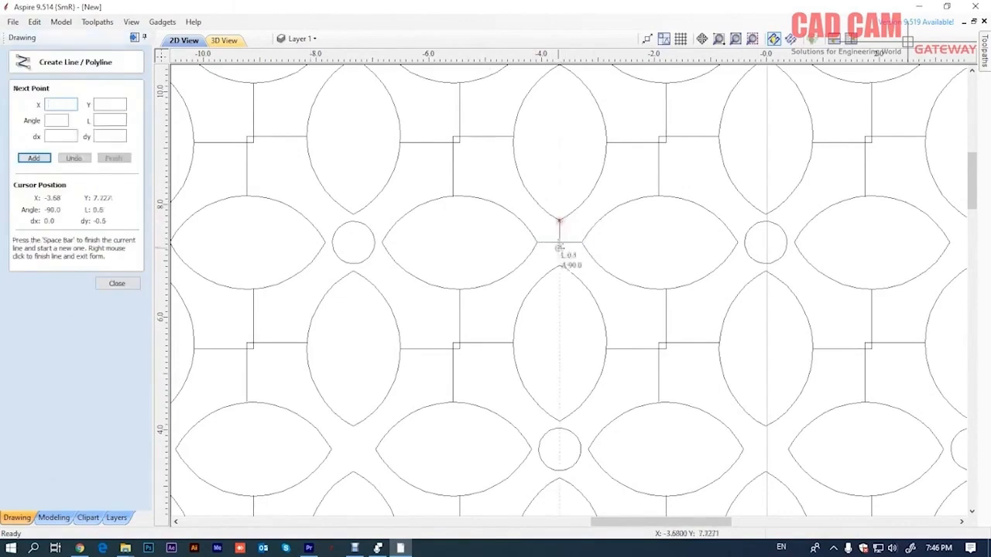
click(559, 266)
right_click(584, 230)
scroll(498, 203, down, 3)
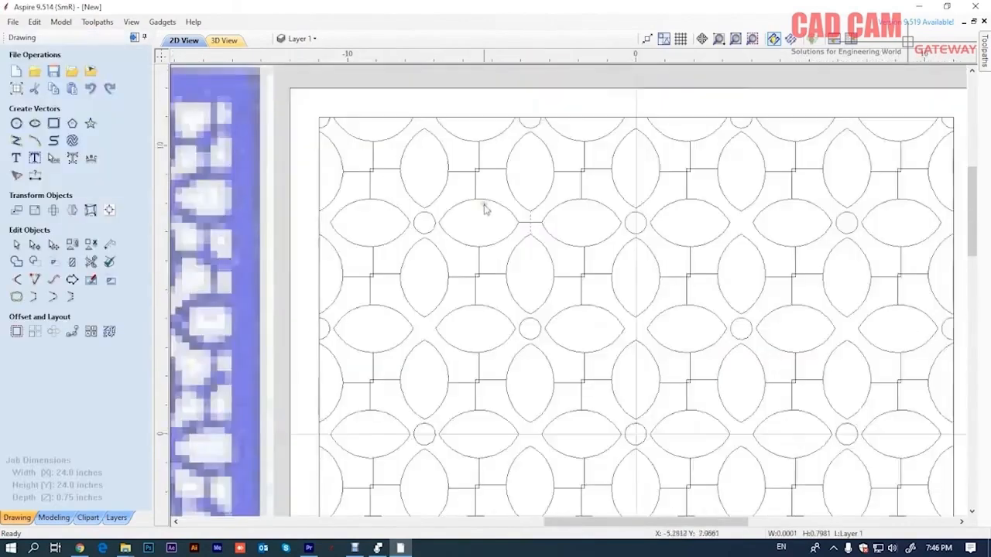
scroll(483, 207, down, 1)
scroll(482, 200, down, 1)
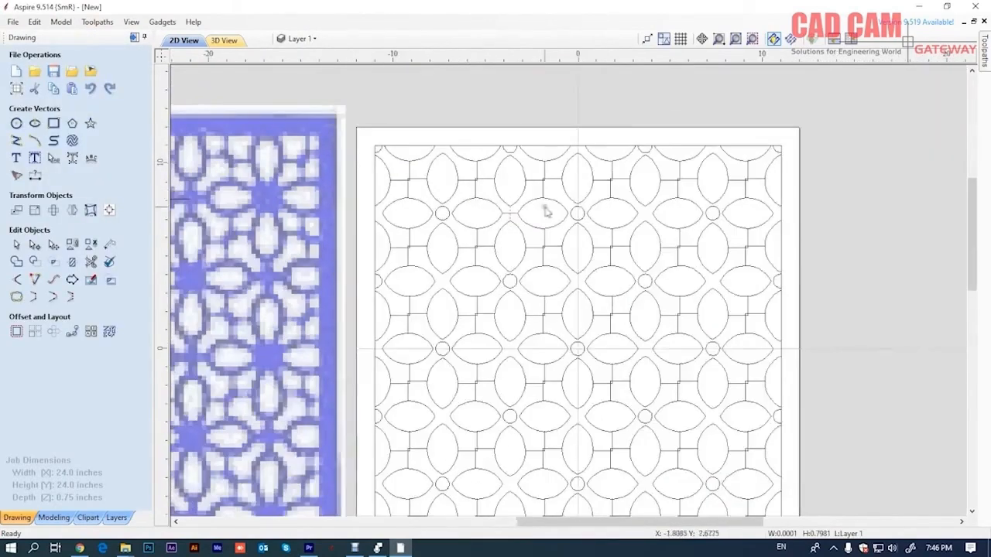
Select both lines of the cross and move them onto the border's left edge, centred at X -11.0, Y 7.328.
scroll(546, 212, up, 1)
shift+click(505, 215)
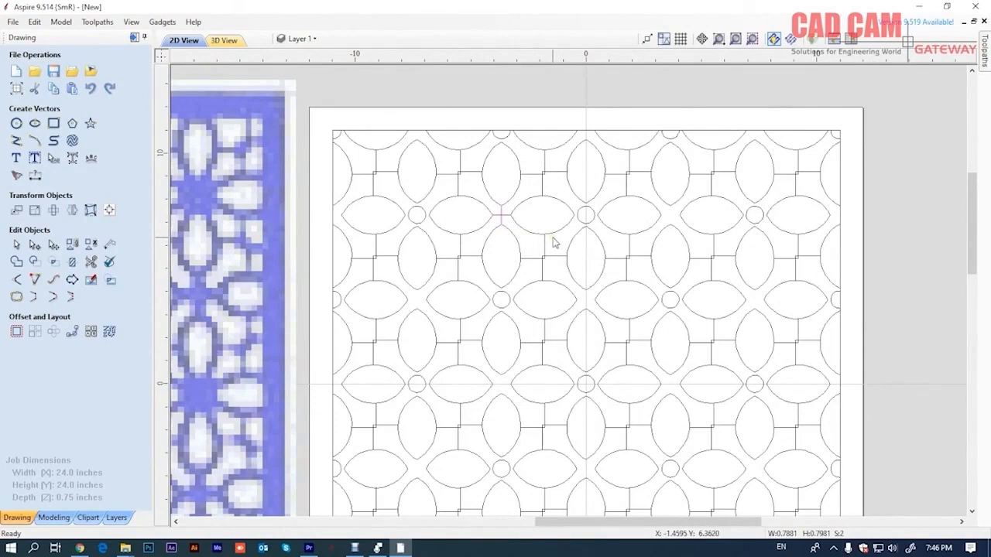
scroll(504, 218, up, 1)
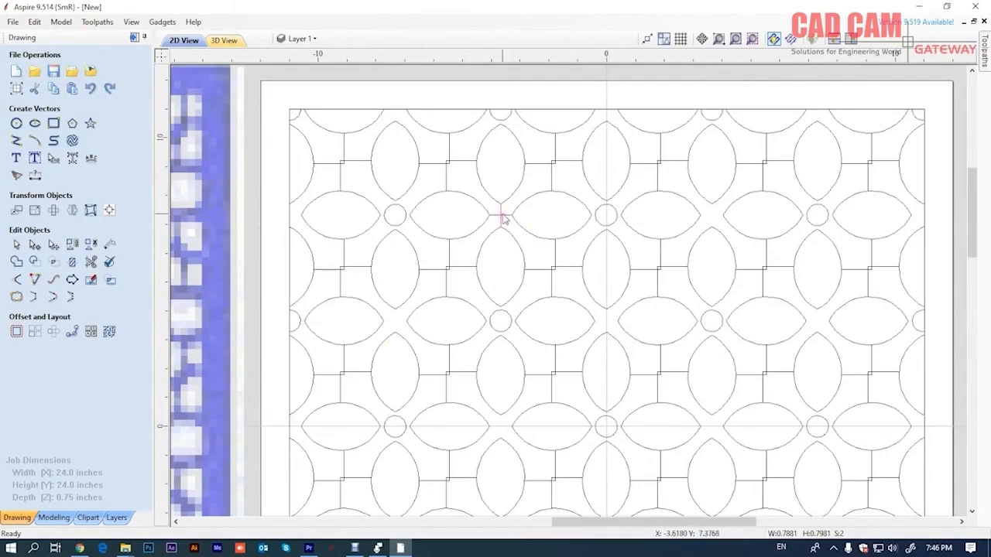
key(m)
drag(501, 215, 293, 216)
scroll(293, 221, up, 8)
scroll(282, 217, up, 3)
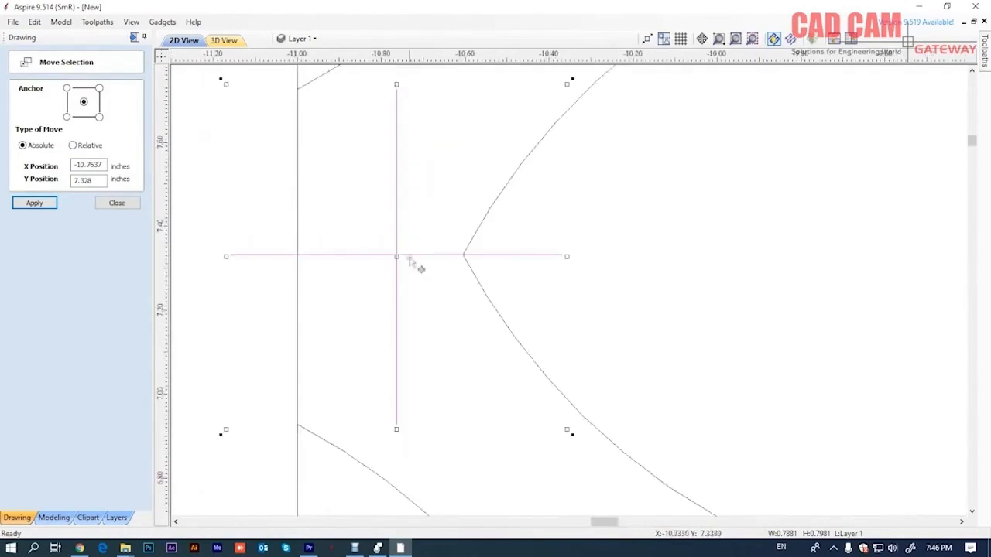
drag(398, 252, 299, 255)
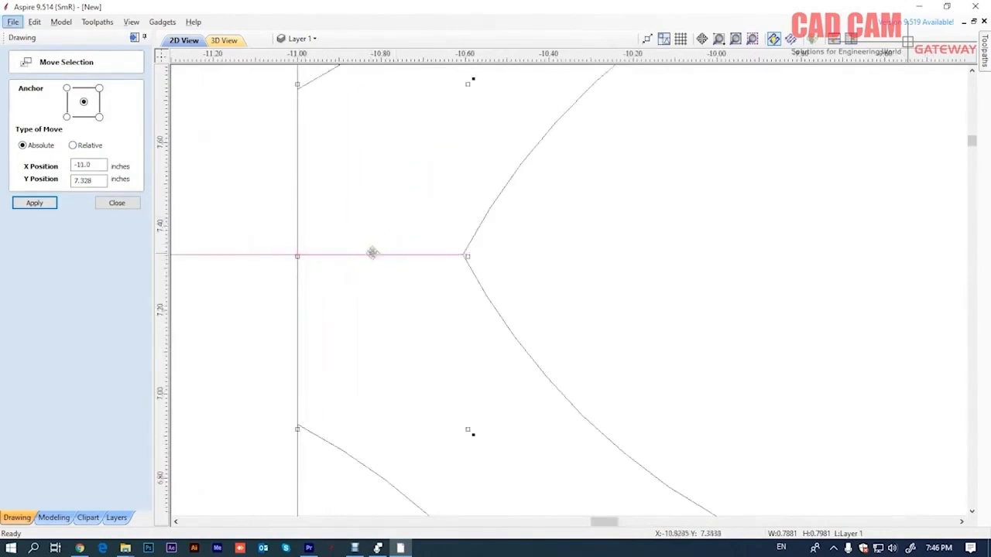
click(124, 206)
Array the cross in four rows and seven columns with offsets 3.66 and -7.32 in and a Y displacement of 3.66.
scroll(354, 247, down, 10)
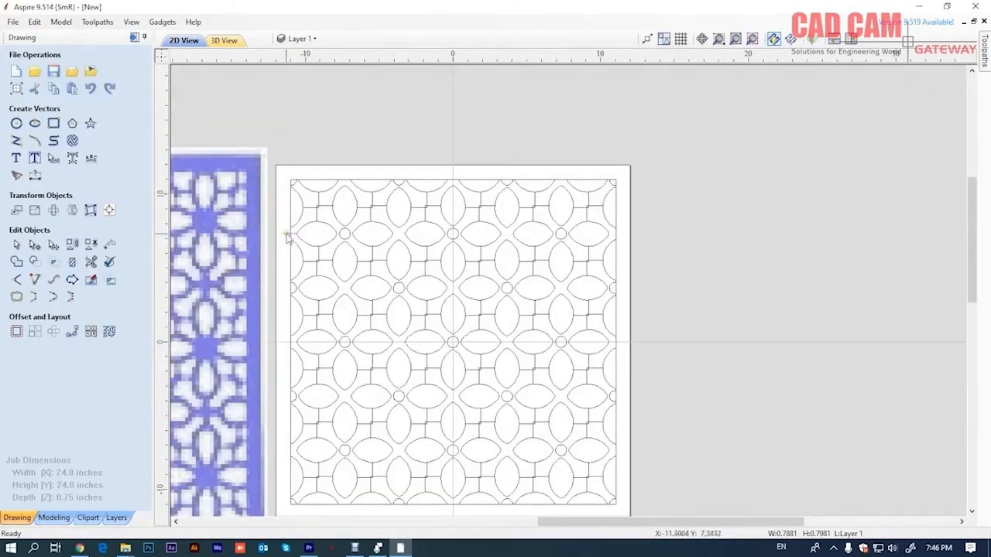
click(288, 233)
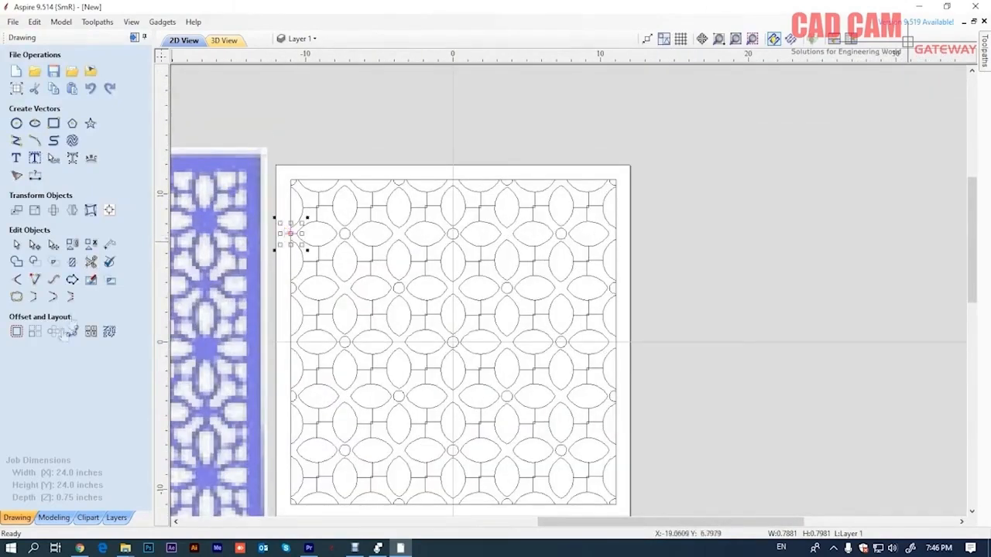
click(35, 332)
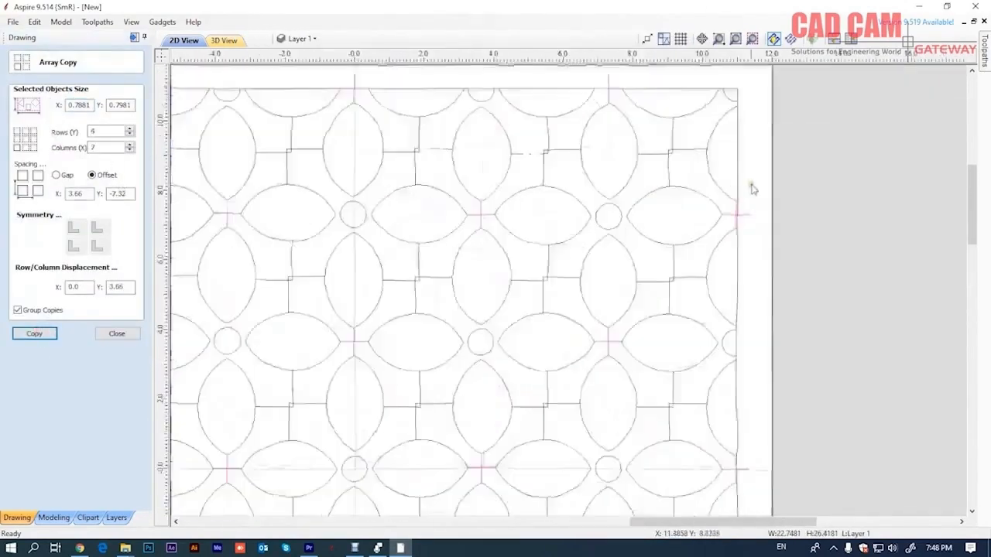
scroll(736, 214, up, 6)
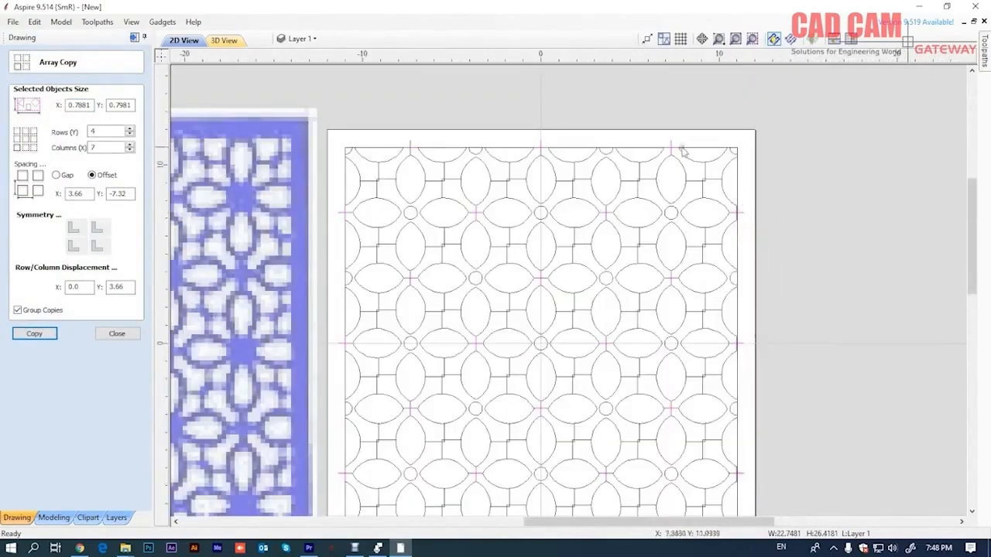
scroll(683, 152, down, 2)
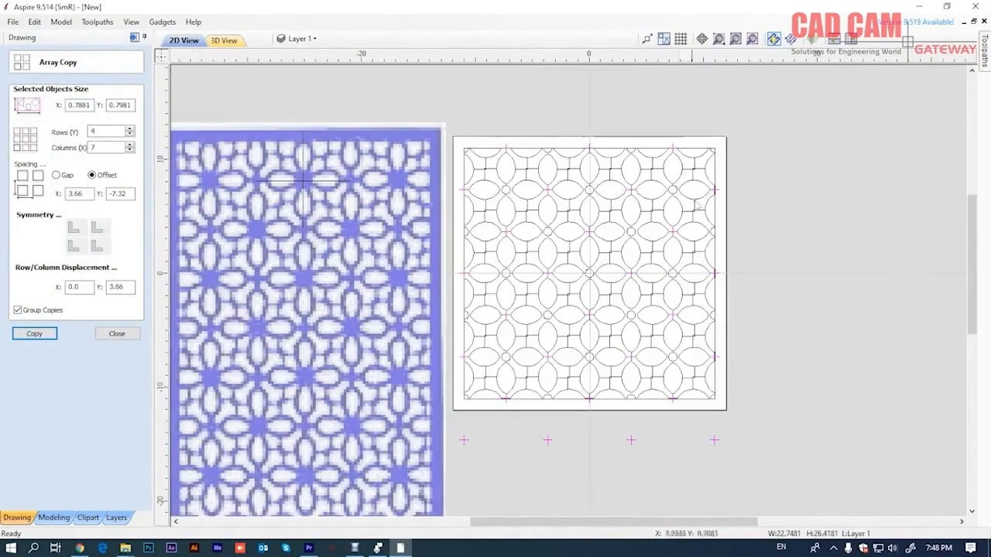
scroll(710, 398, up, 4)
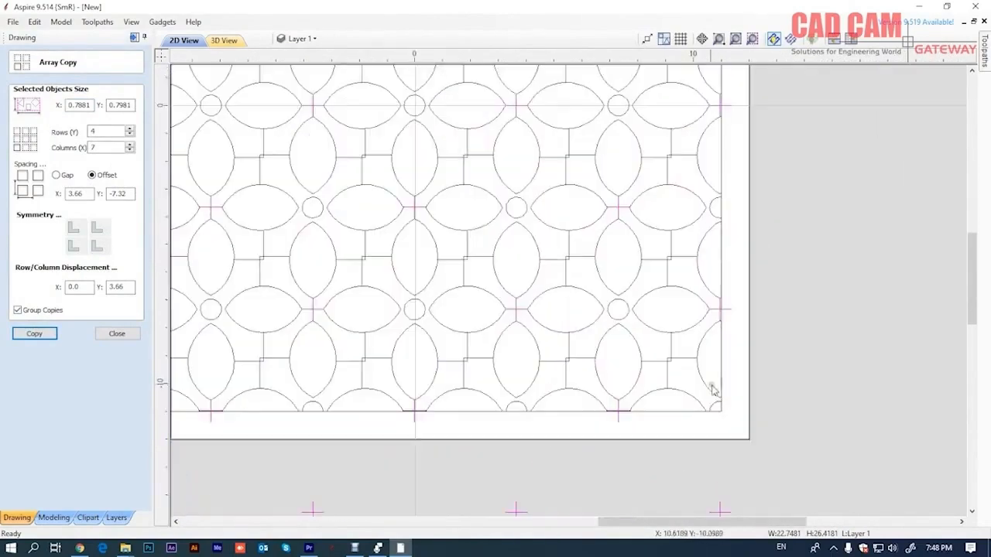
scroll(719, 418, up, 3)
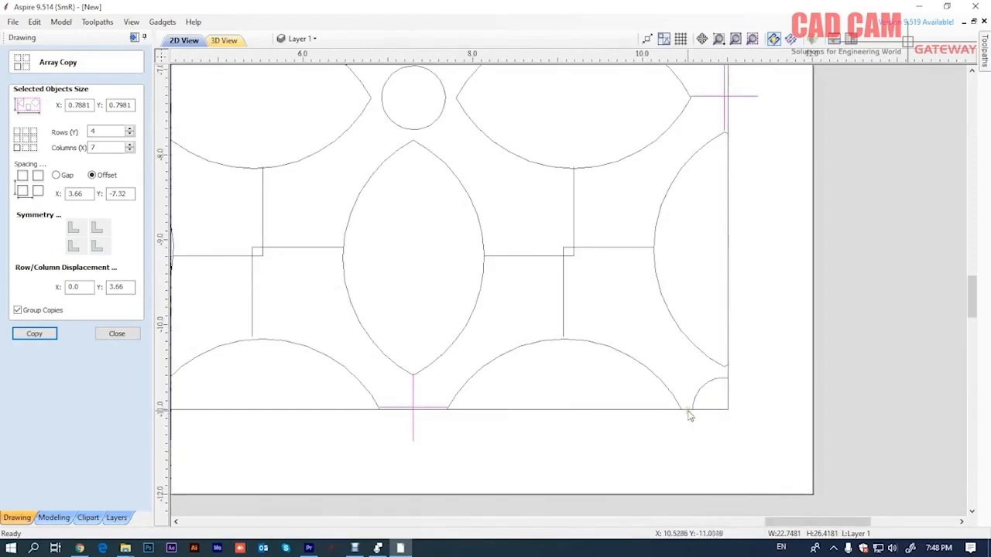
scroll(542, 360, down, 3)
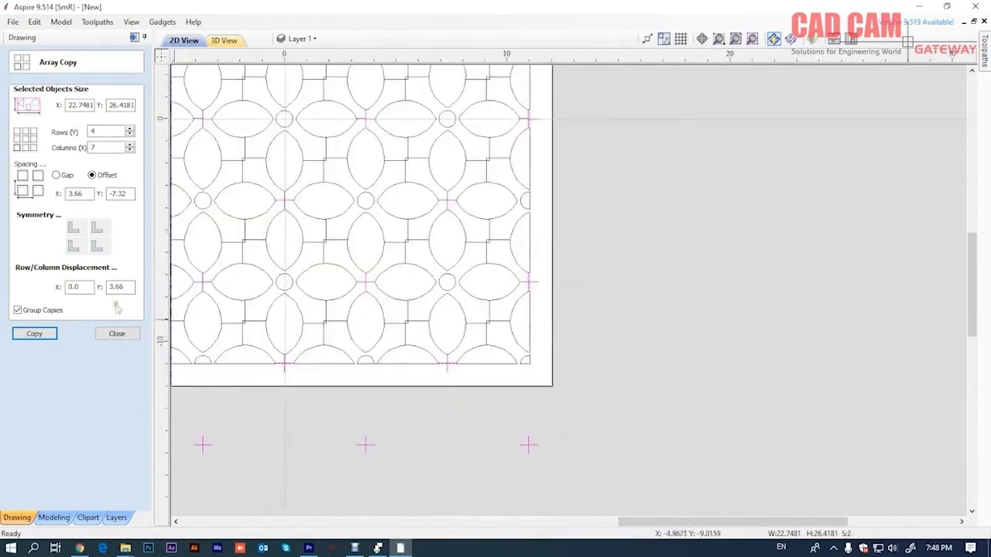
click(116, 334)
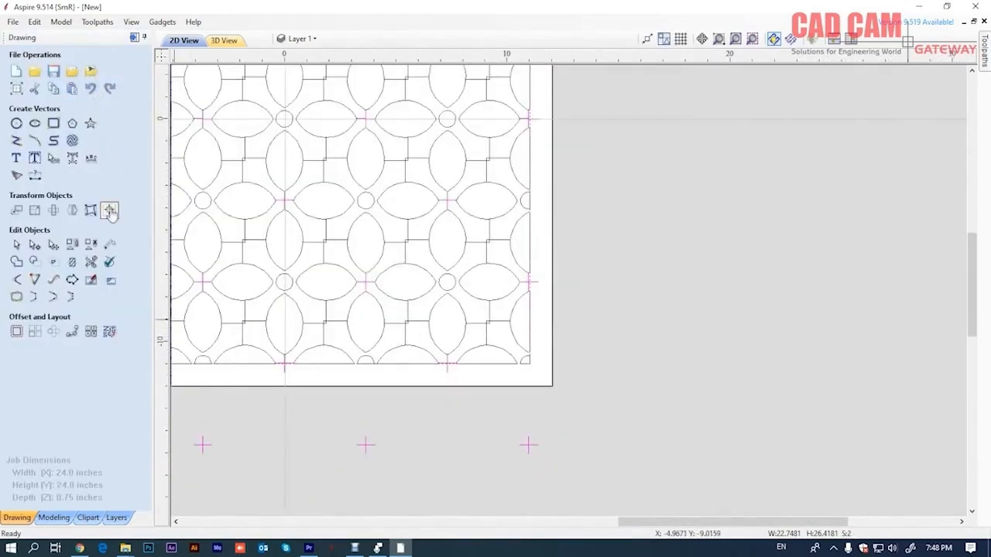
Trim the arrayed crosses with the square border as boundary, clearing everything outside it.
click(72, 262)
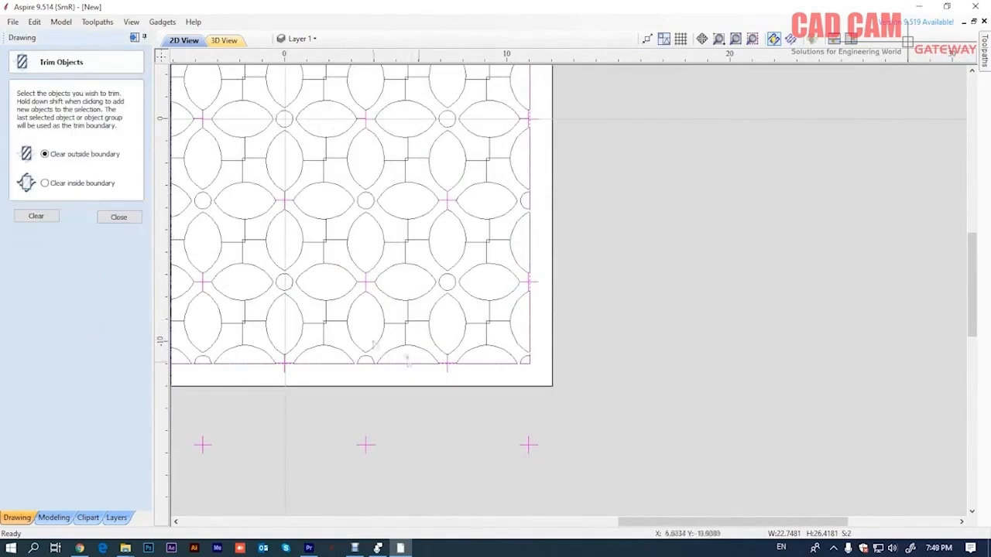
click(36, 216)
scroll(615, 379, down, 3)
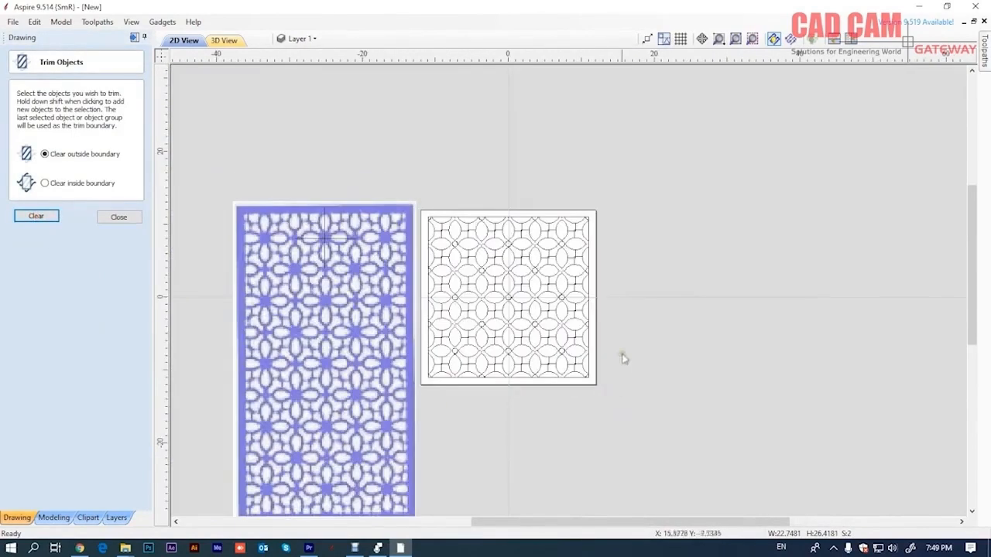
scroll(542, 217, up, 8)
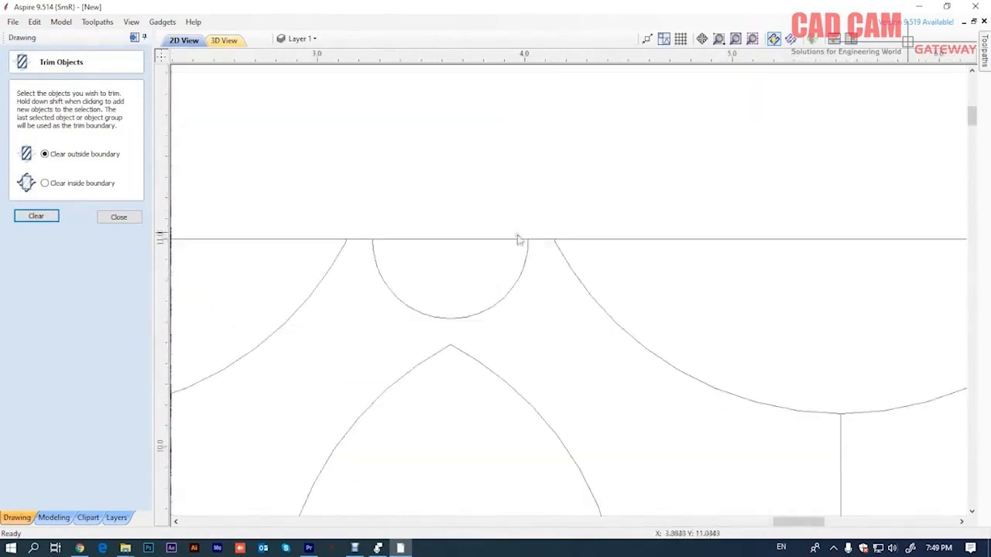
Delete the 22 in square border around the lattice, check the cross remnant on the upper edge, and finish trimming.
click(535, 242)
scroll(547, 175, down, 8)
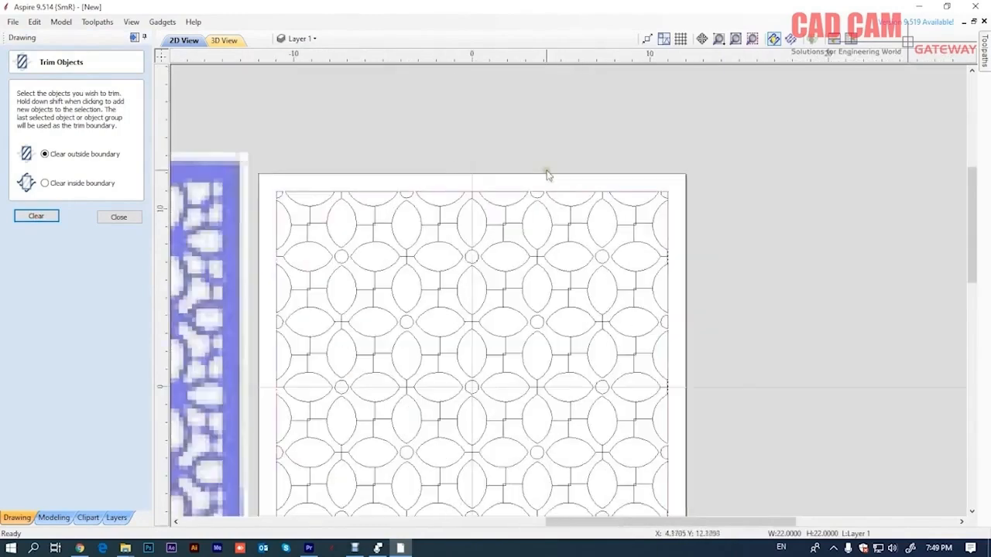
scroll(546, 164, down, 4)
scroll(583, 160, up, 5)
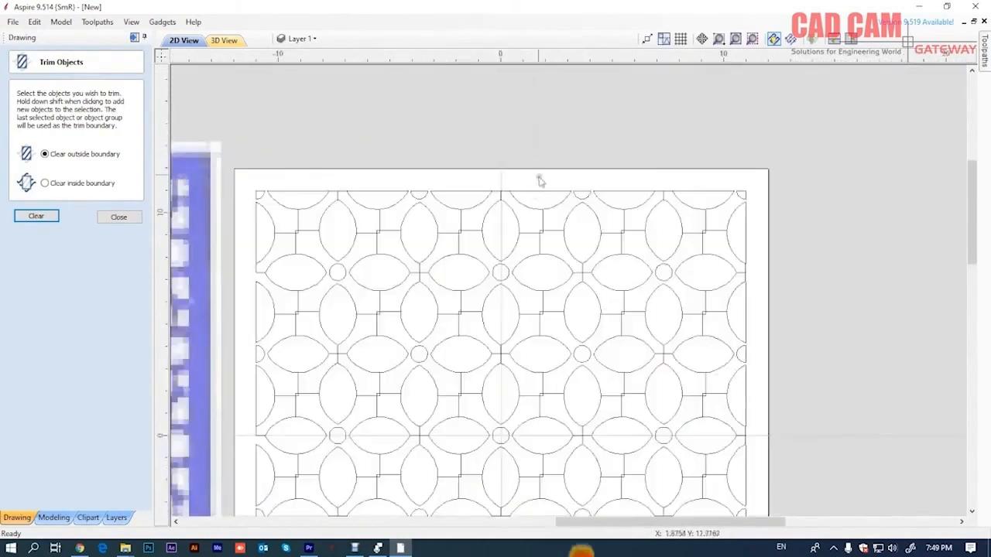
scroll(540, 174, up, 6)
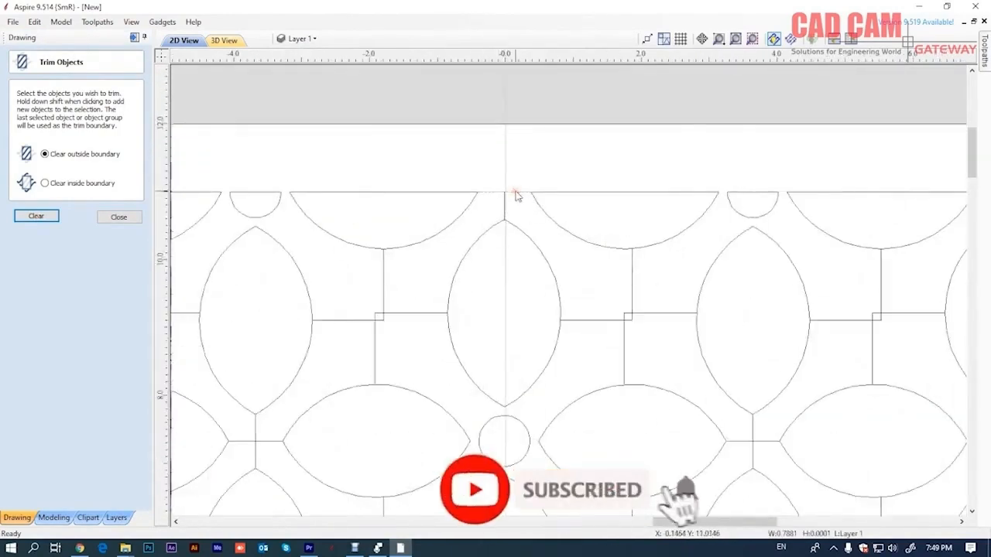
scroll(580, 154, down, 5)
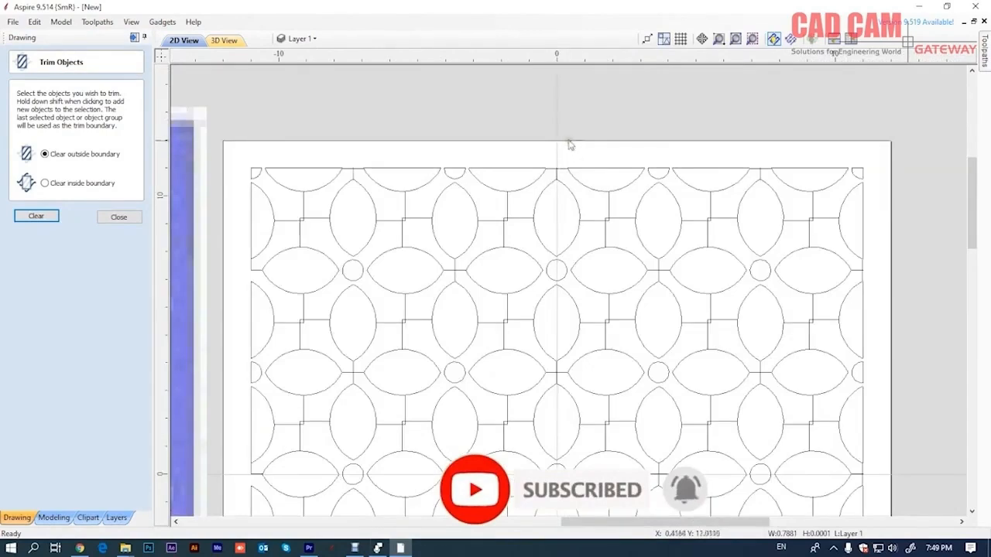
scroll(569, 145, down, 3)
scroll(610, 268, up, 1)
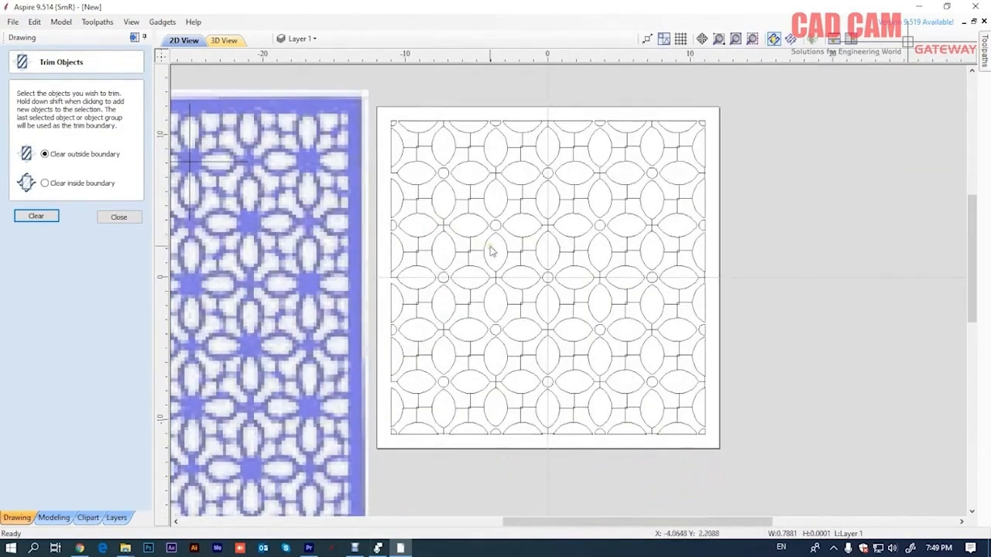
click(117, 219)
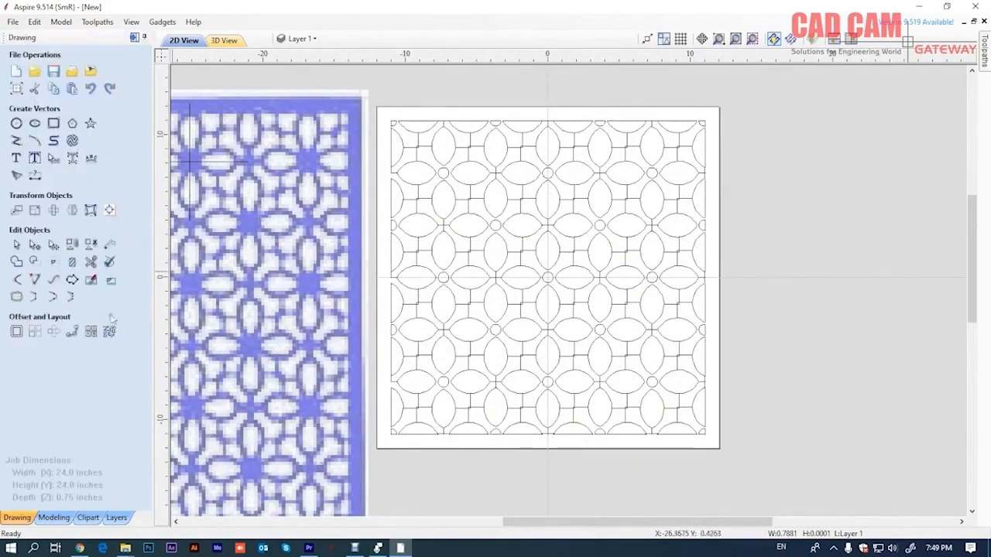
scroll(531, 353, down, 2)
scroll(503, 285, up, 2)
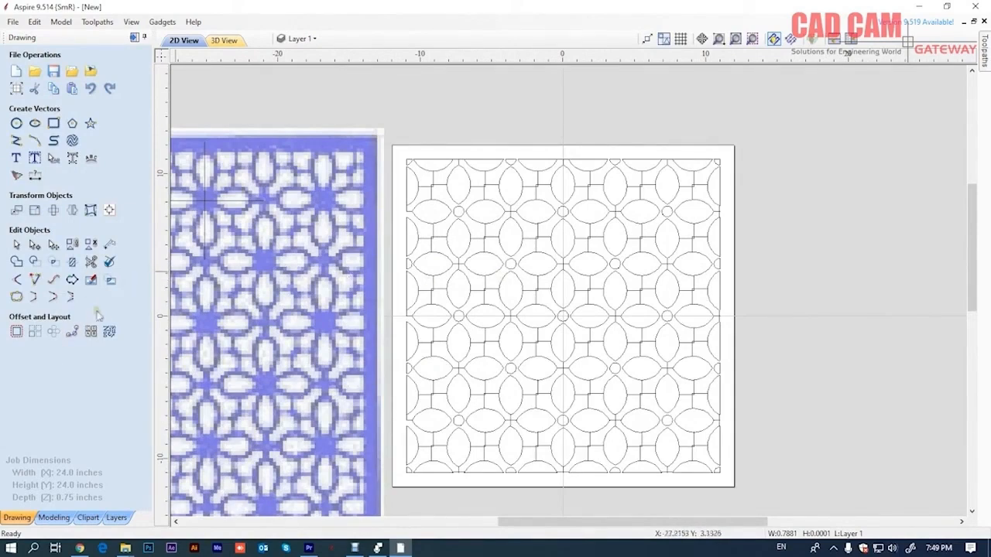
scroll(395, 271, down, 4)
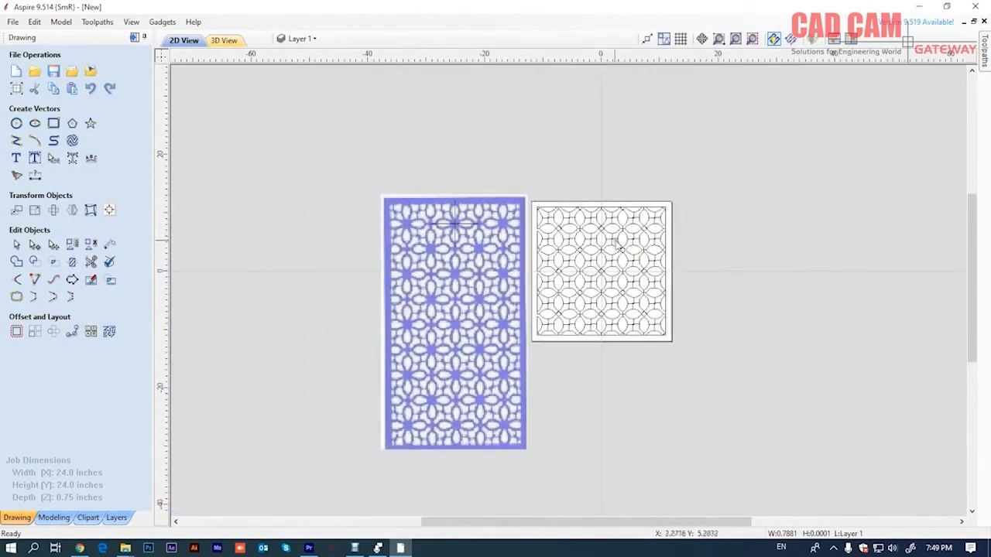